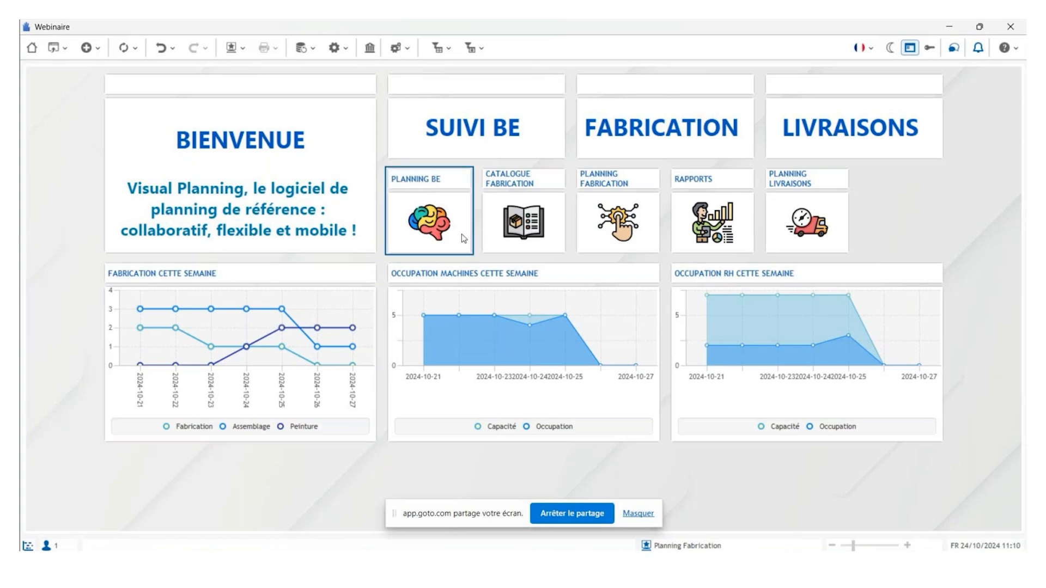
# Step: Open the Planning BE view from the home dashboard
pyautogui.click(425, 225)
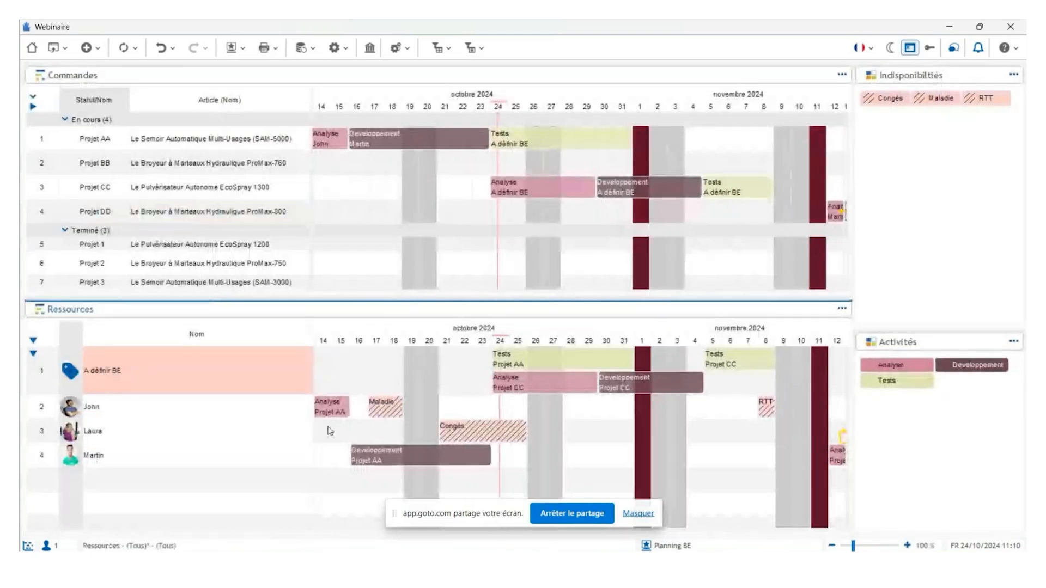
pyautogui.click(200, 197)
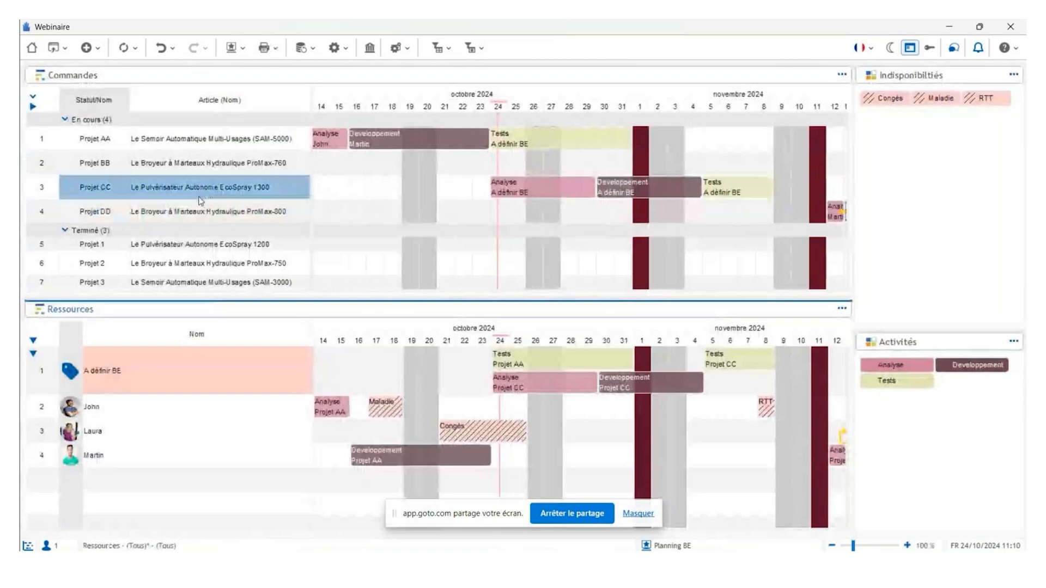
pyautogui.click(208, 375)
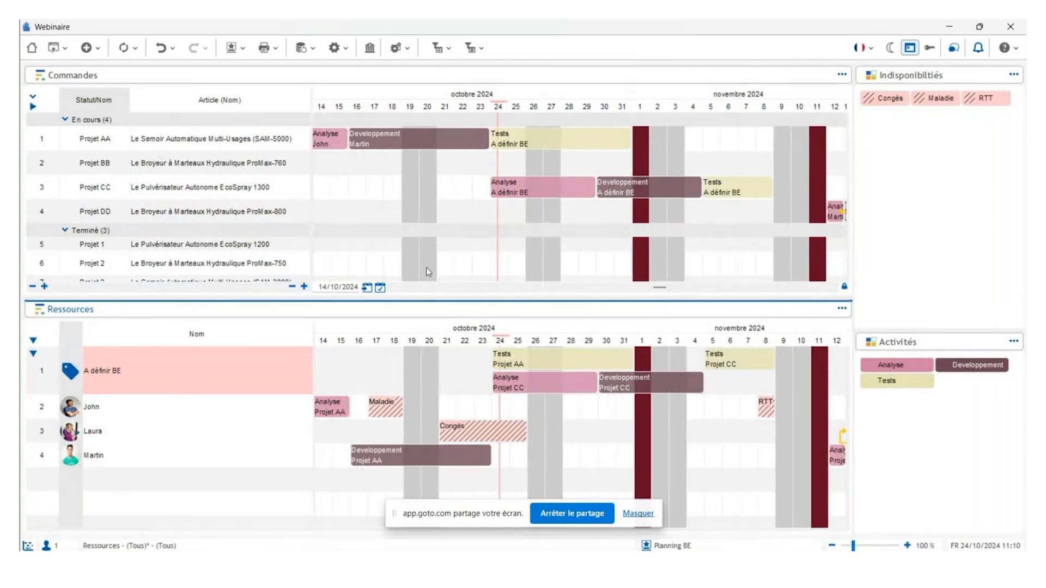
# Step: Schedule one-day activities on Projet DD: Analyse on 21 October, Developpement on 28 October and Tests on 4 November
pyautogui.click(929, 367)
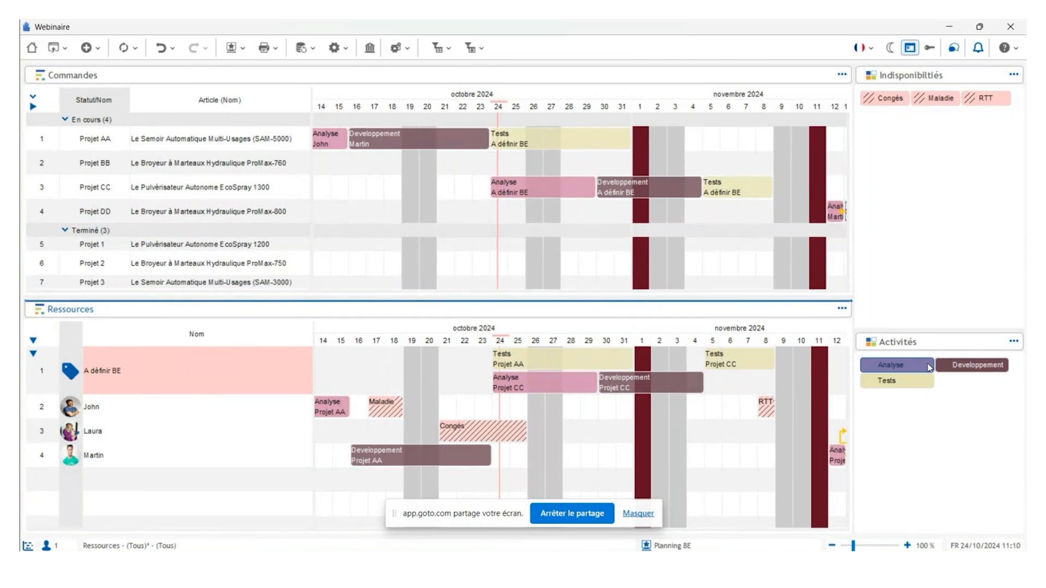
pyautogui.click(907, 369)
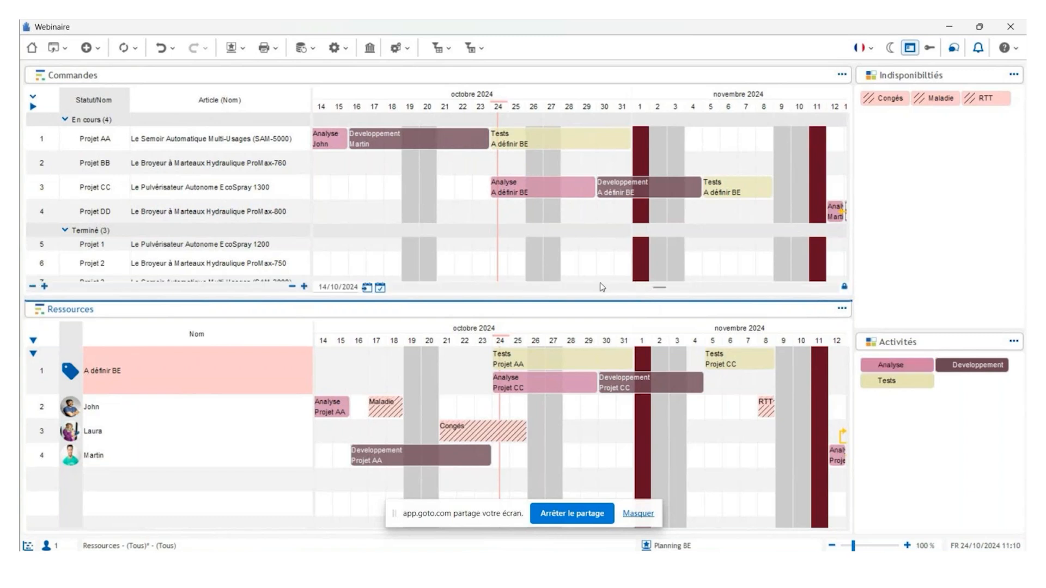
pyautogui.click(905, 369)
pyautogui.moveTo(914, 372); pyautogui.dragTo(452, 207)
pyautogui.moveTo(991, 368); pyautogui.dragTo(568, 207)
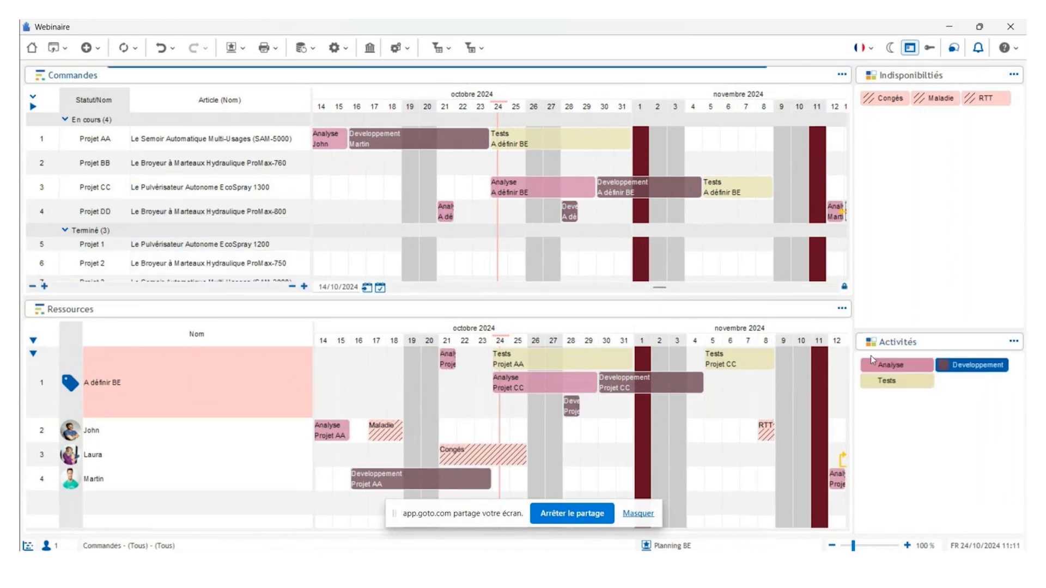
pyautogui.moveTo(884, 381); pyautogui.dragTo(695, 218)
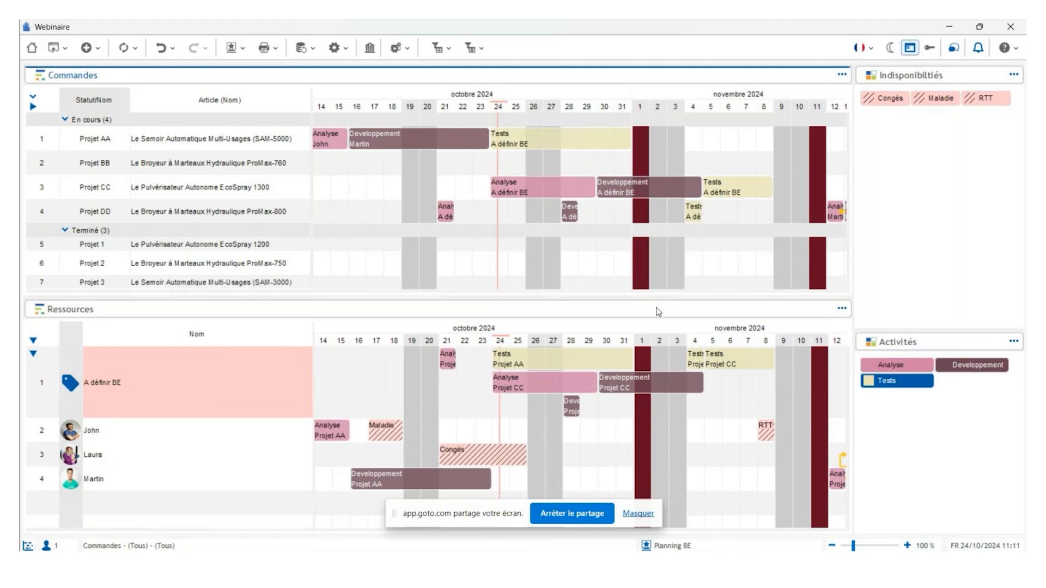
# Step: Extend Projet DD's Analyse event through 25 October and its Developpement event through 29 October
pyautogui.moveTo(454, 208); pyautogui.dragTo(597, 212)
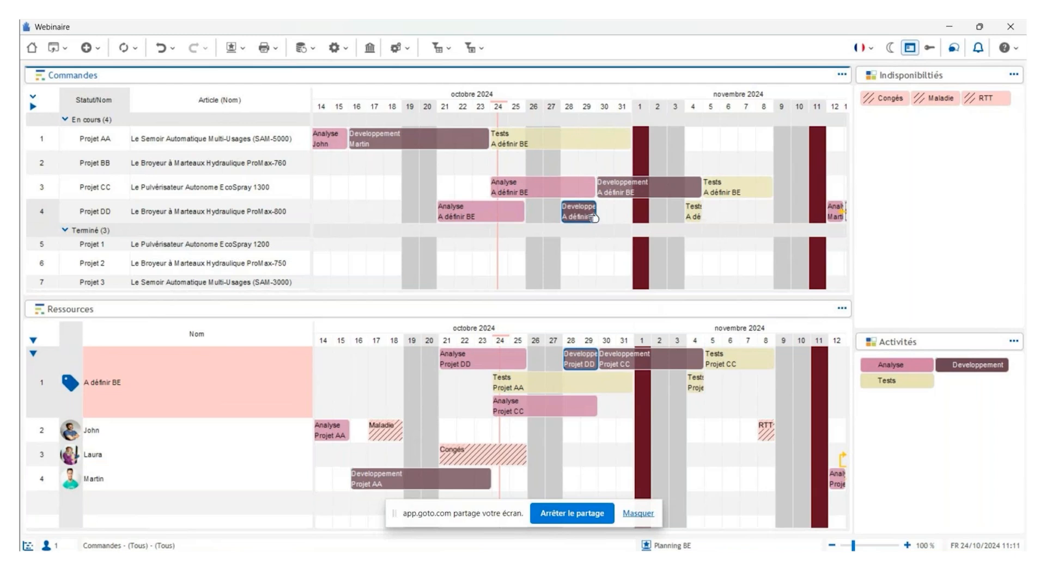
pyautogui.moveTo(593, 216)
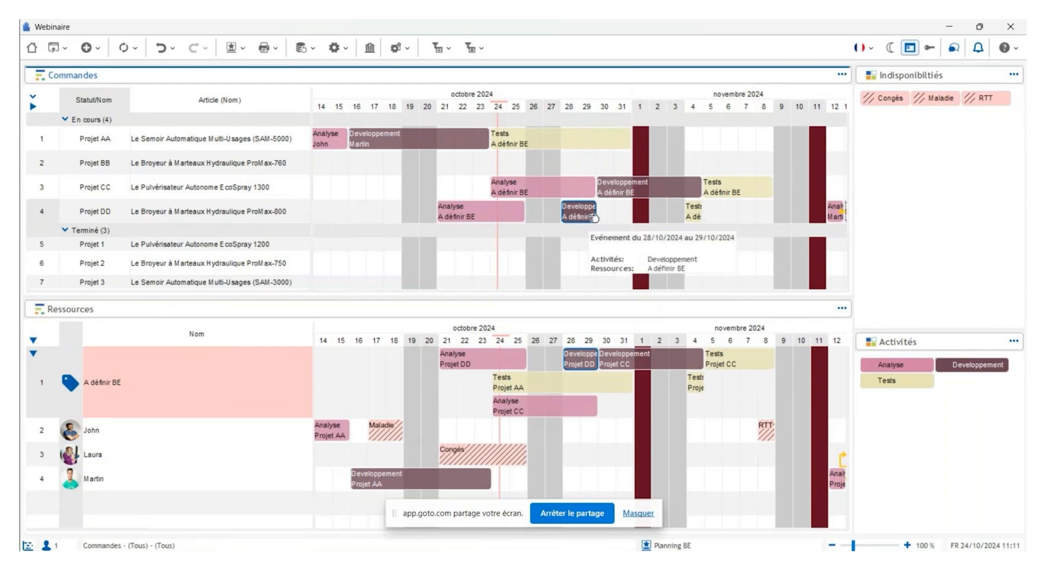
pyautogui.click(514, 215)
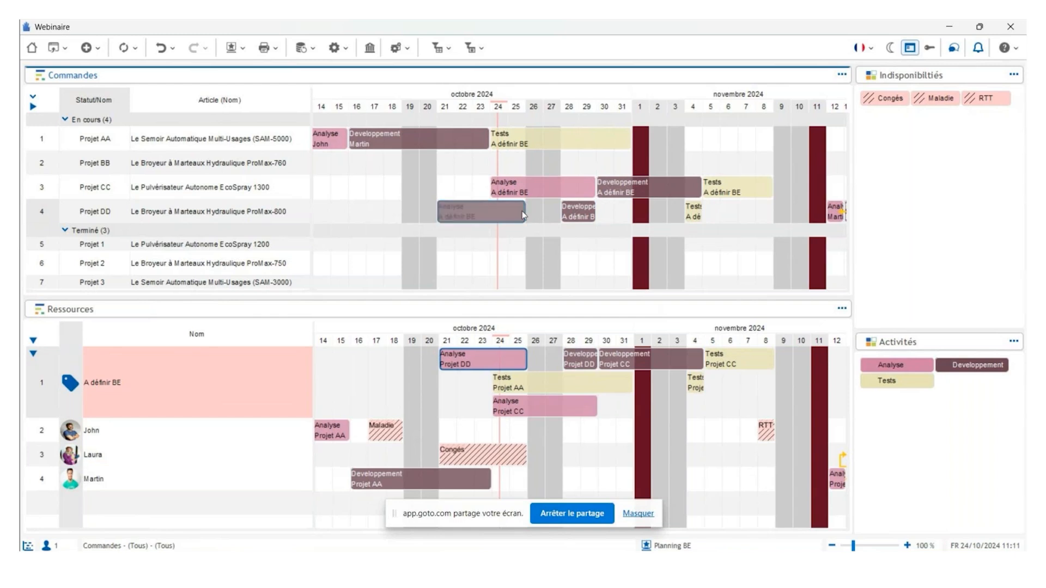
# Step: Move Projet DD's Analyse event to Projet CC on 21–22 October and delete it there
pyautogui.moveTo(478, 211); pyautogui.dragTo(467, 185)
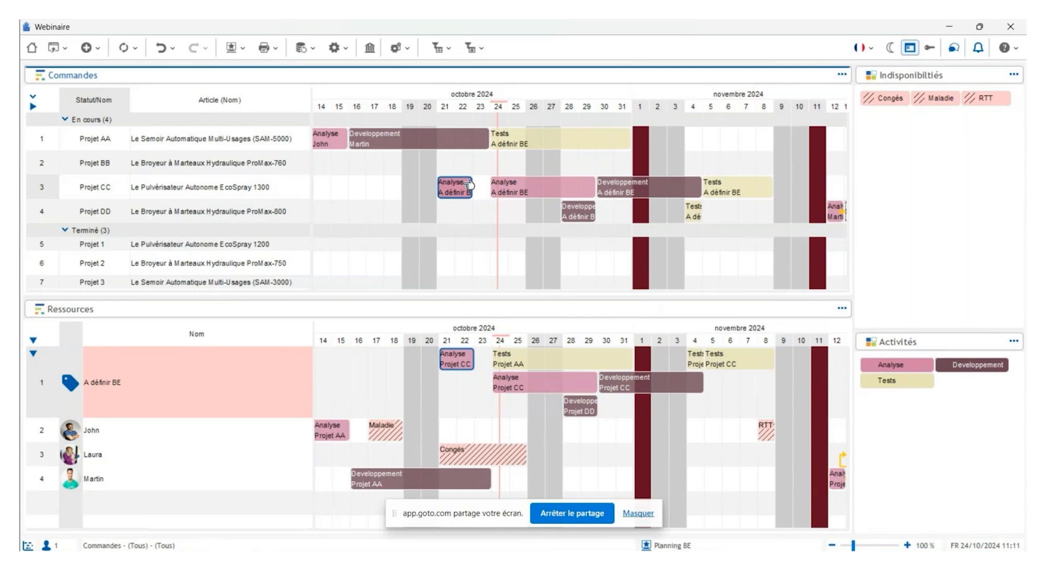
pyautogui.press('Delete')
pyautogui.click(510, 318)
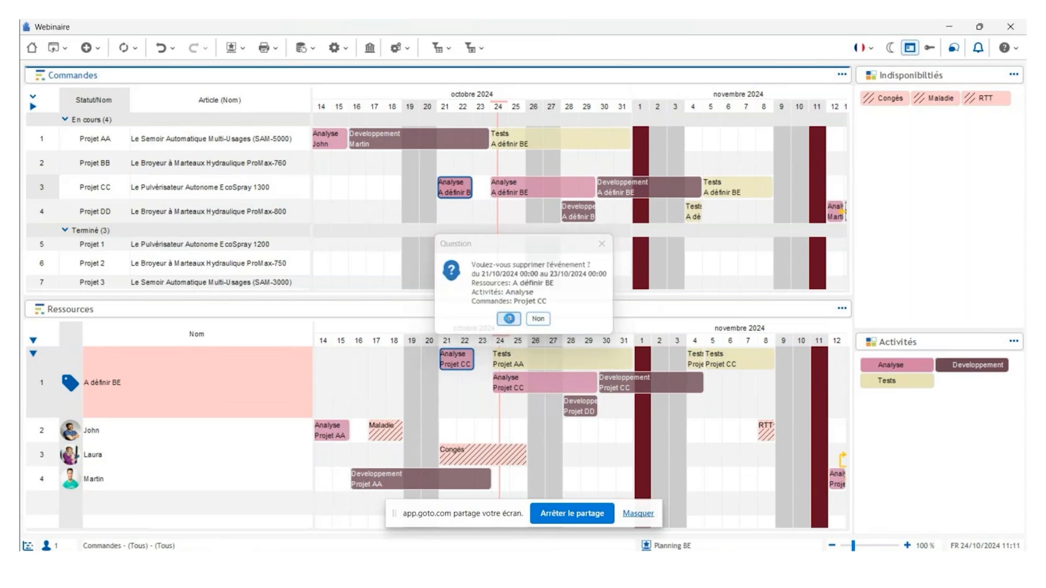
# Step: Place a new one-day Analyse activity on Projet DD on 21 October
pyautogui.moveTo(897, 365); pyautogui.dragTo(452, 220)
pyautogui.moveTo(447, 221)
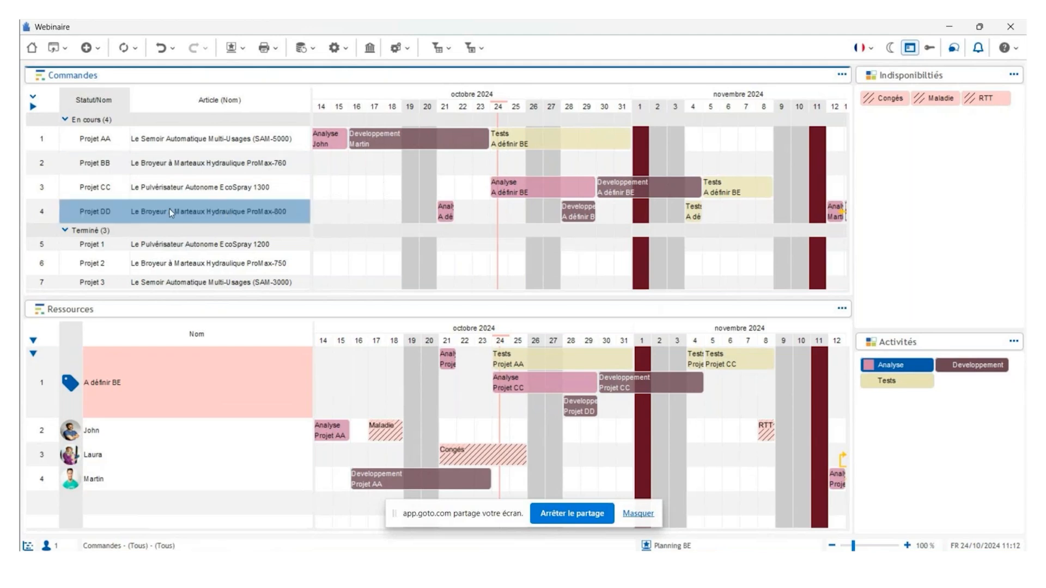
# Step: Start a new order in the Commandes list with status En cours and name it "Projet Test"
pyautogui.rightClick(163, 136)
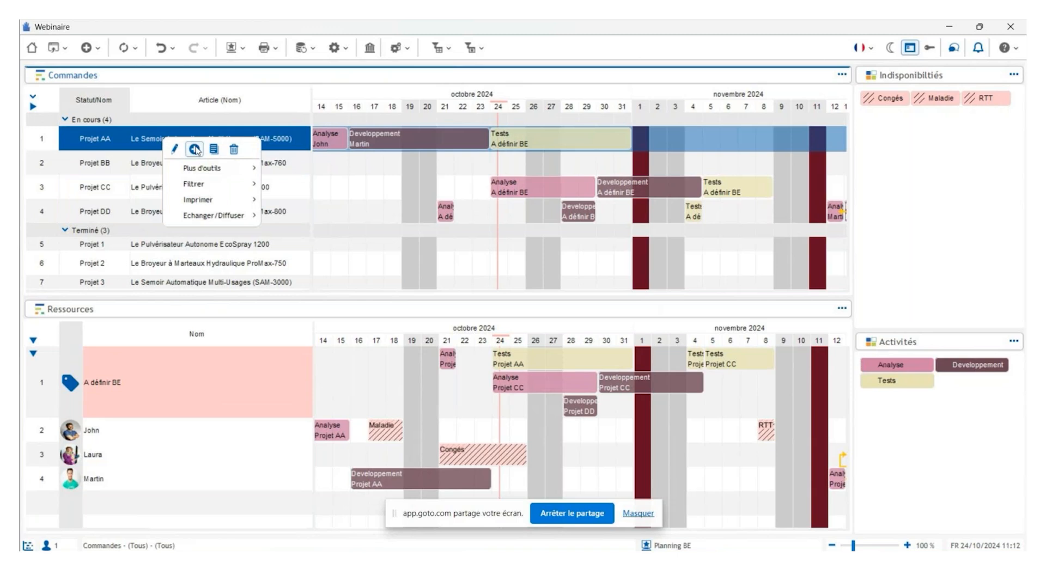
pyautogui.click(195, 120)
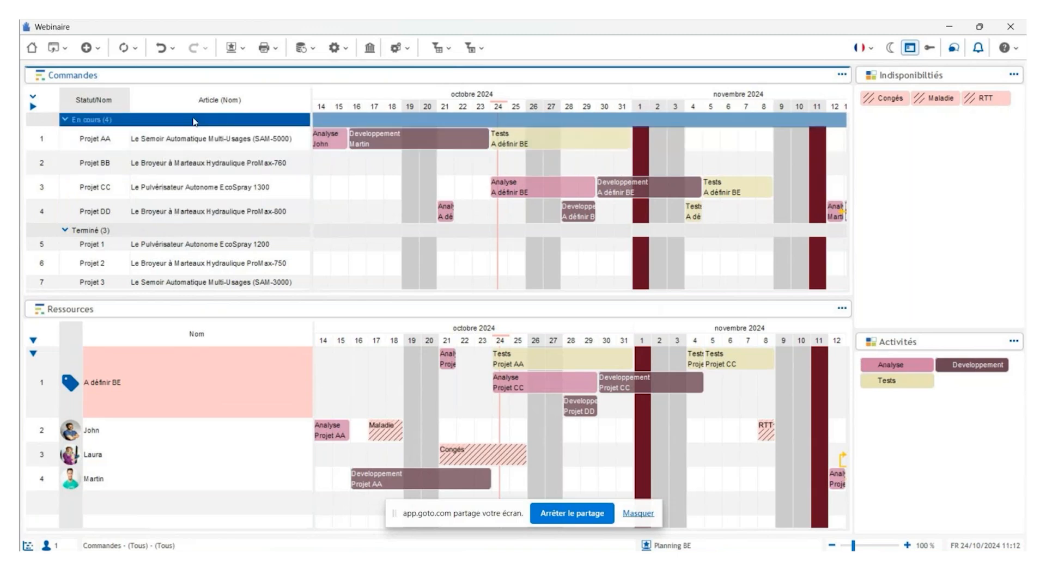
pyautogui.rightClick(167, 138)
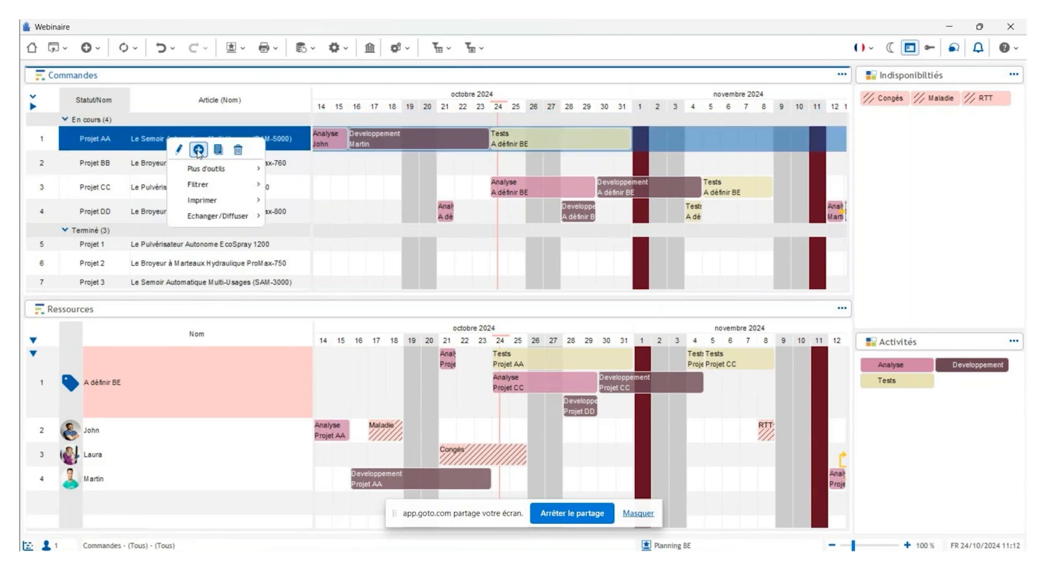
pyautogui.click(195, 146)
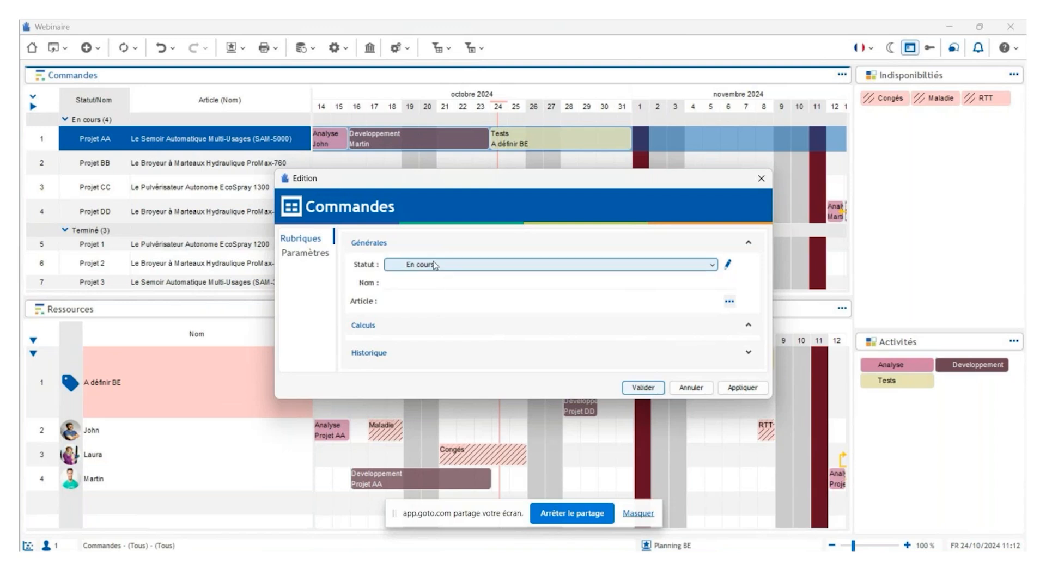
pyautogui.click(429, 281)
pyautogui.write('Proj')
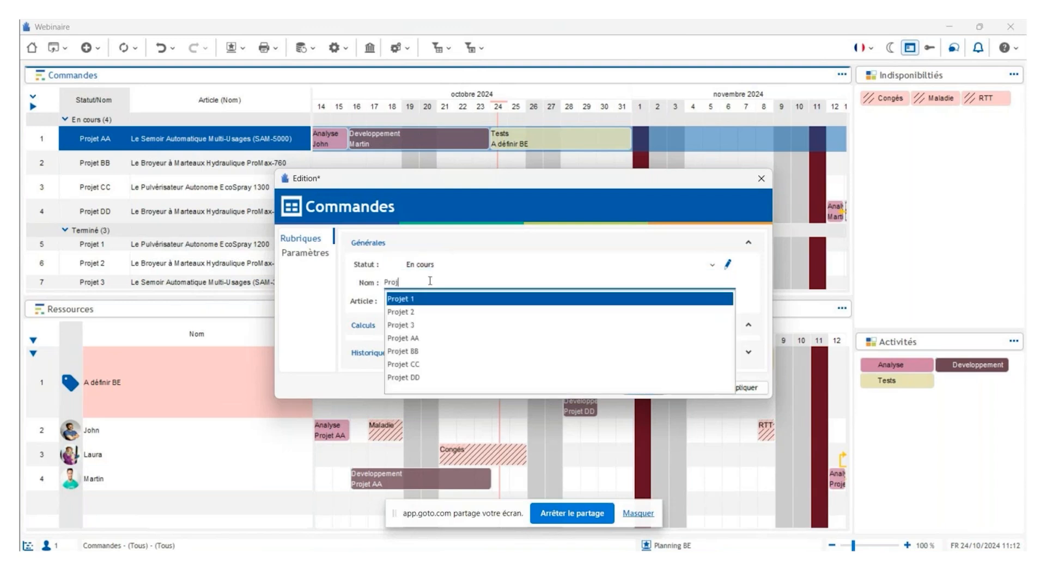
pyautogui.write('et Test')
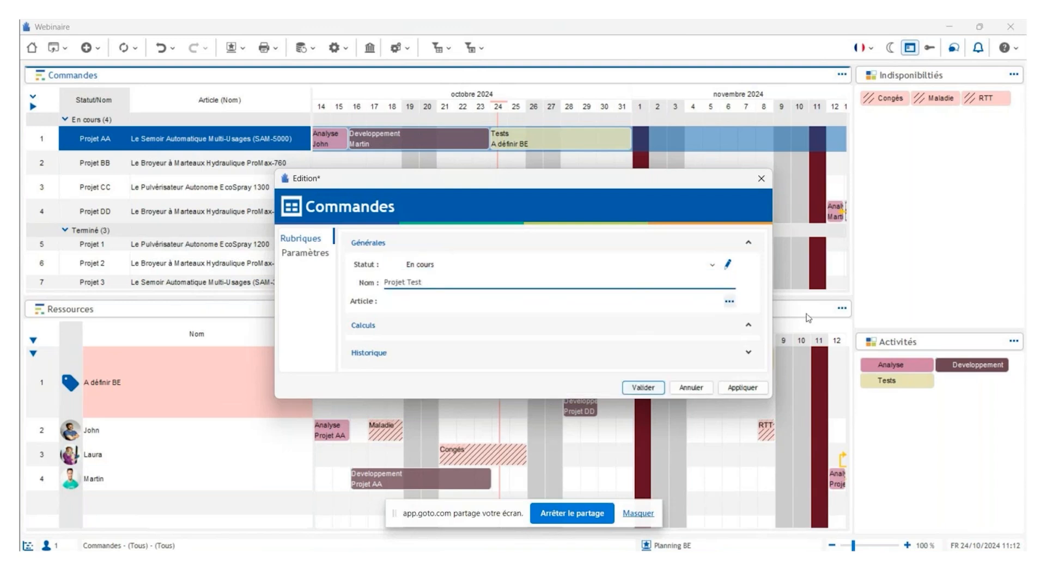
# Step: Start adding a new article from the article selection of the Projet Test order
pyautogui.click(729, 302)
pyautogui.click(726, 304)
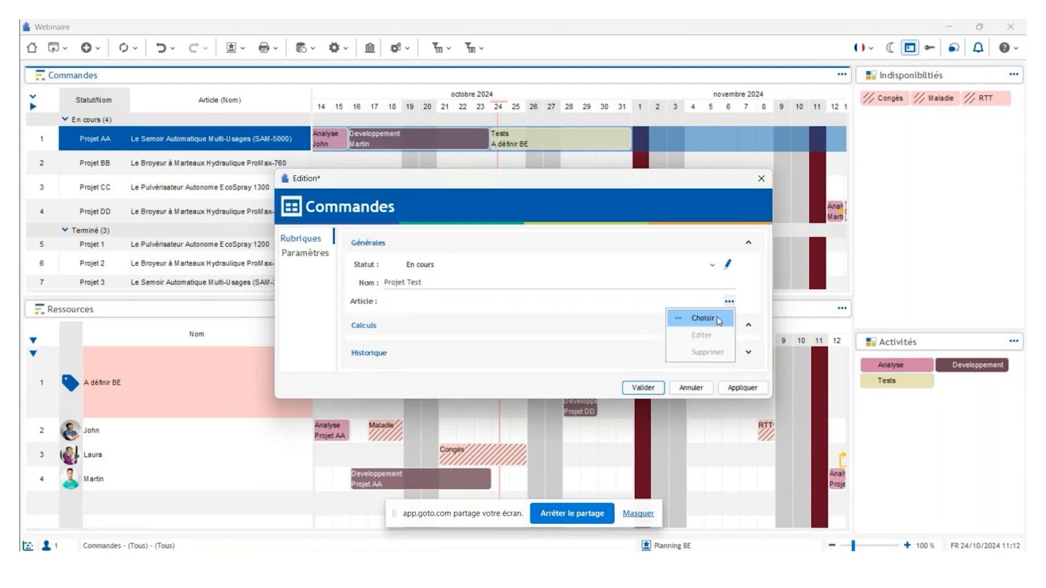
pyautogui.click(713, 317)
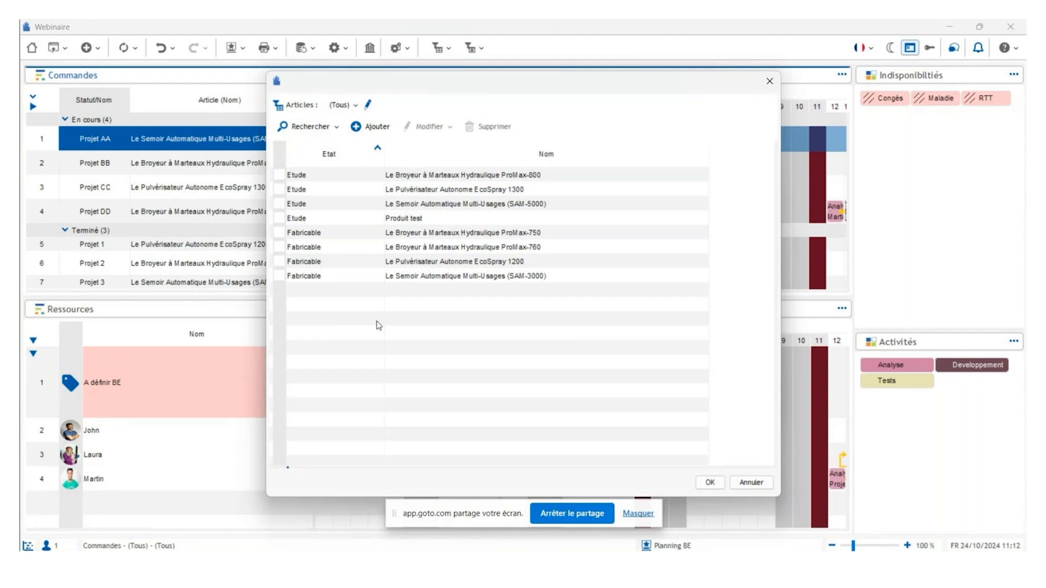
pyautogui.click(370, 129)
# Step: Fill in the new article with state Etude, name "Article test" and description "Webinaire démo VP"
pyautogui.click(458, 200)
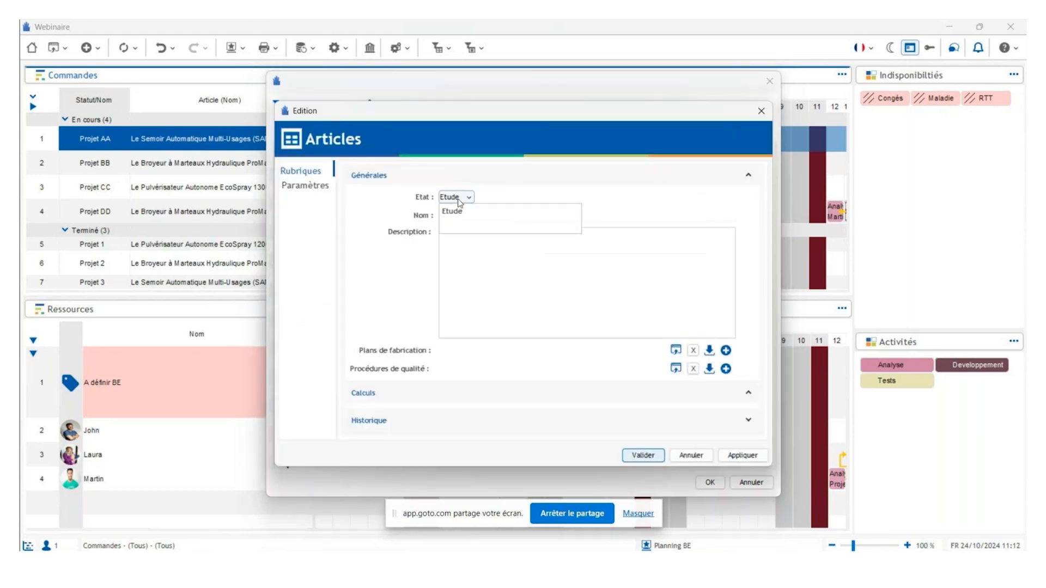
pyautogui.click(465, 214)
pyautogui.click(466, 216)
pyautogui.write('Art')
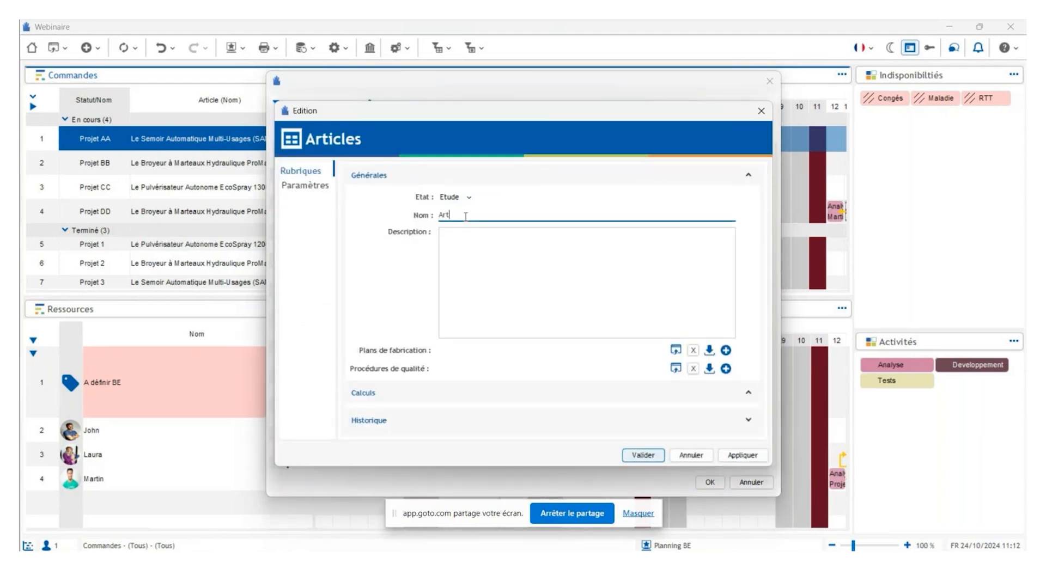
pyautogui.write('icle test')
pyautogui.click(477, 257)
pyautogui.write('Webina')
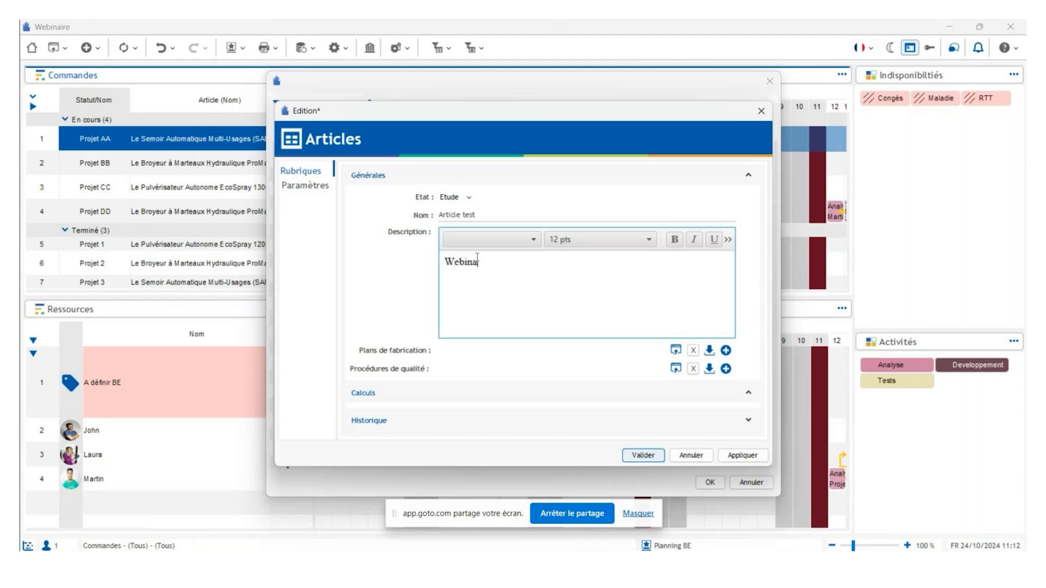
pyautogui.write('ire démo VP')
# Step: Attach the existing document "Microsoft Word - DESSIN" (Dessin industriel.pdf) as the article's manufacturing plan
pyautogui.click(675, 350)
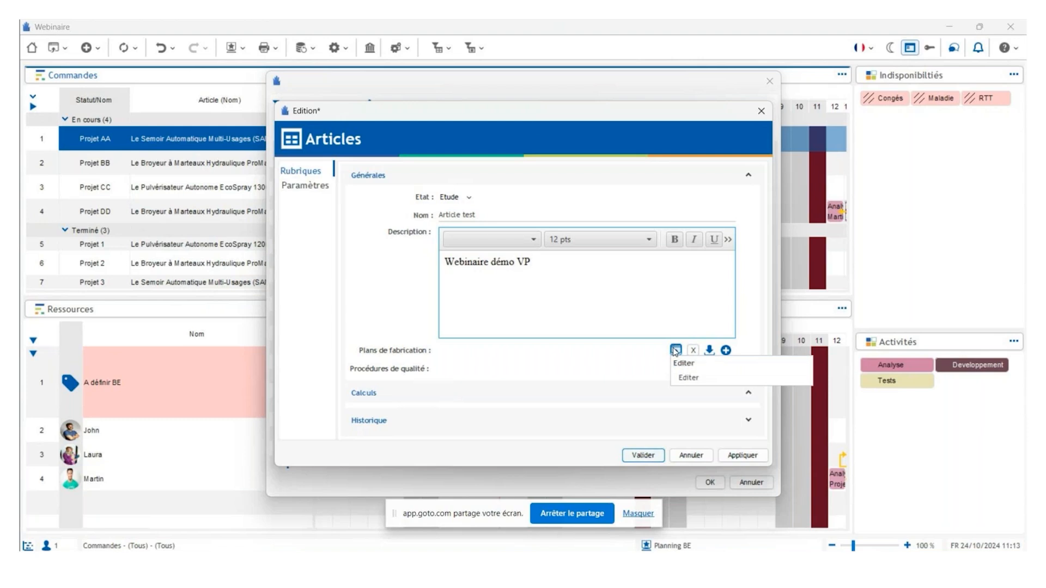
pyautogui.click(675, 350)
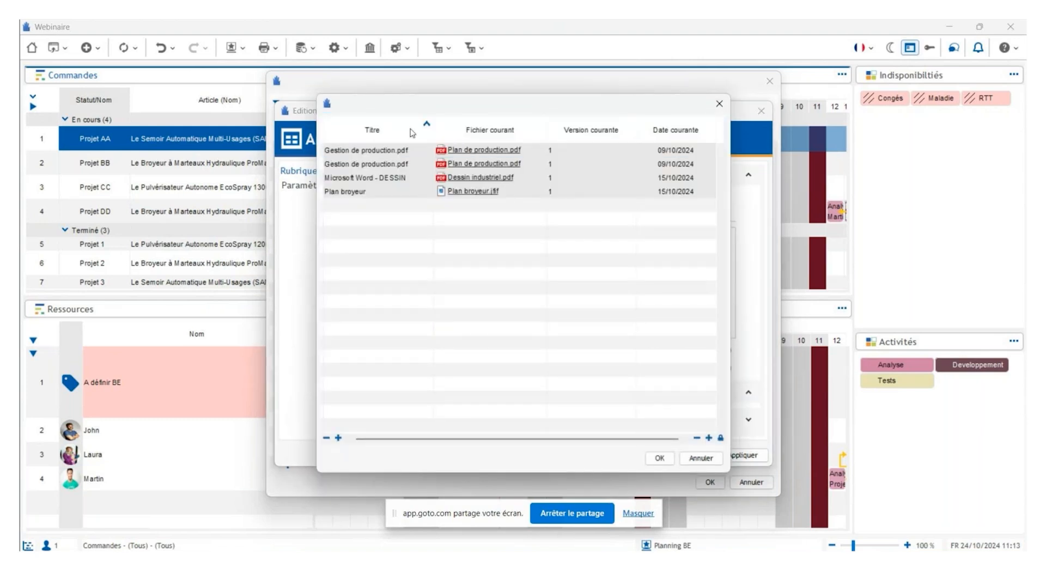
pyautogui.click(392, 178)
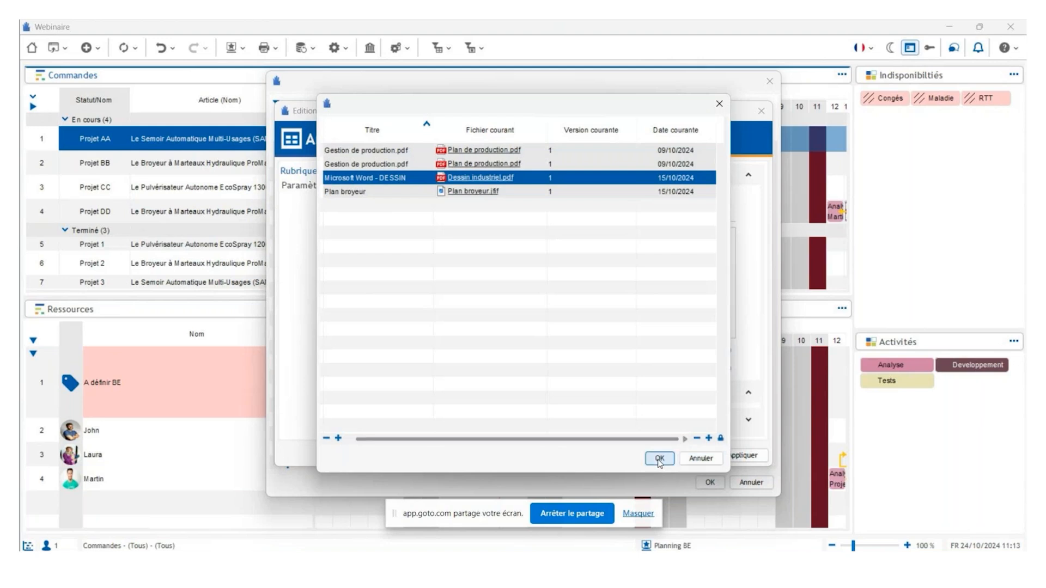
pyautogui.click(659, 459)
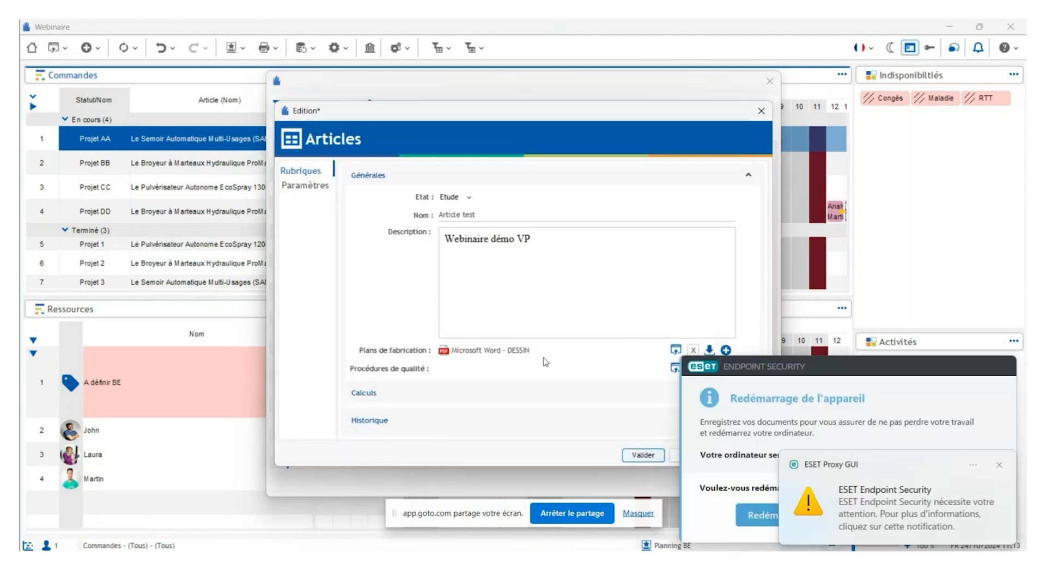
# Step: Dismiss the ESET security notifications and postpone the device restart reminder
pyautogui.click(999, 464)
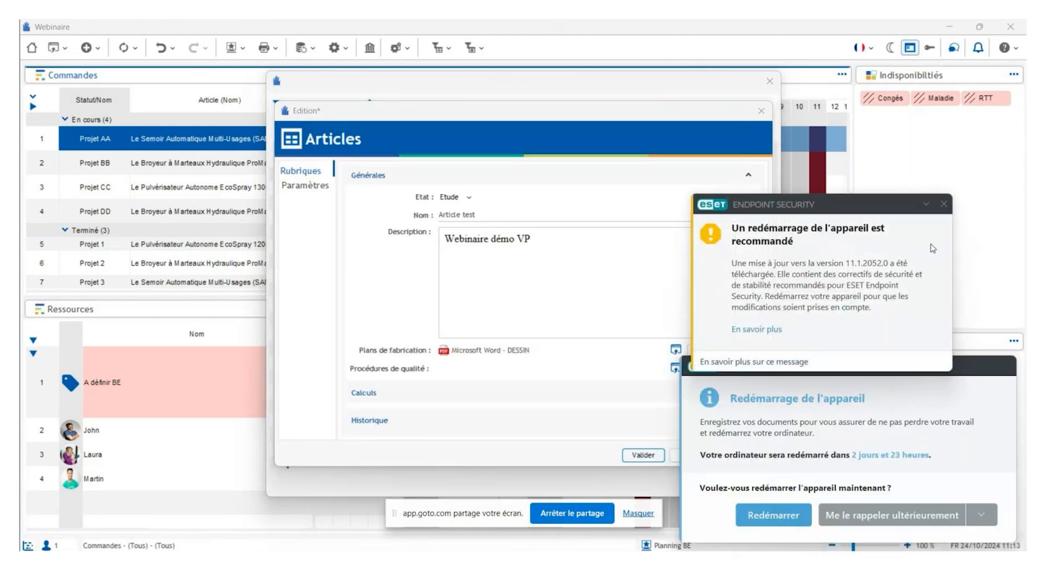
pyautogui.click(944, 205)
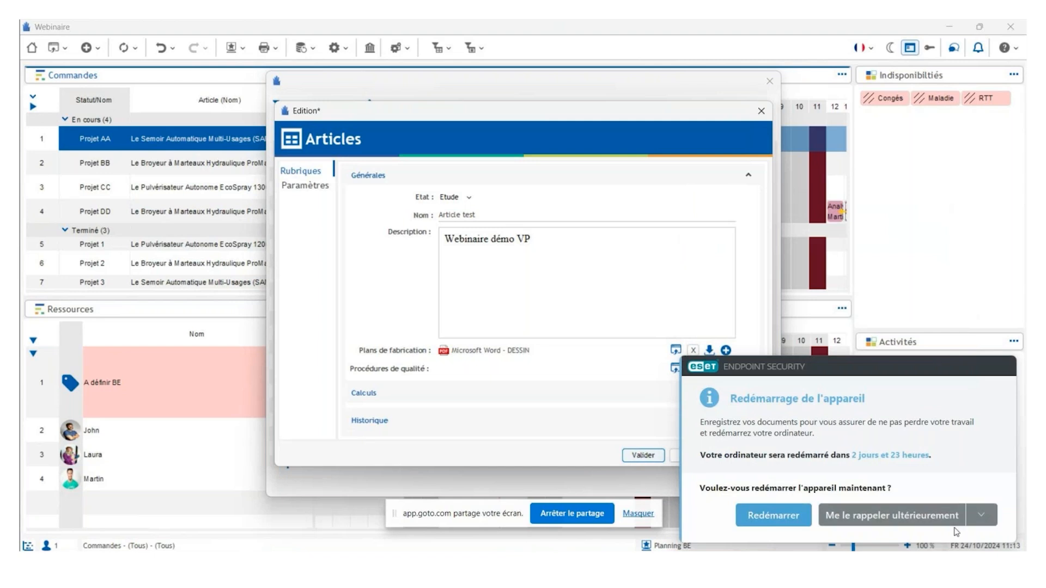
pyautogui.click(937, 517)
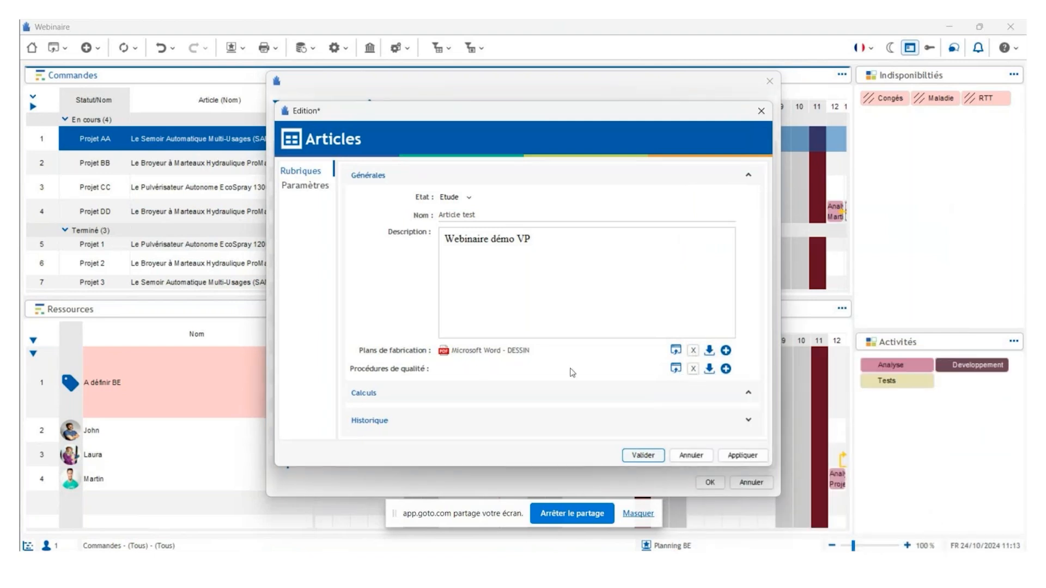
# Step: Attach the existing document "procedure qualité" to the article's quality procedures
pyautogui.click(726, 370)
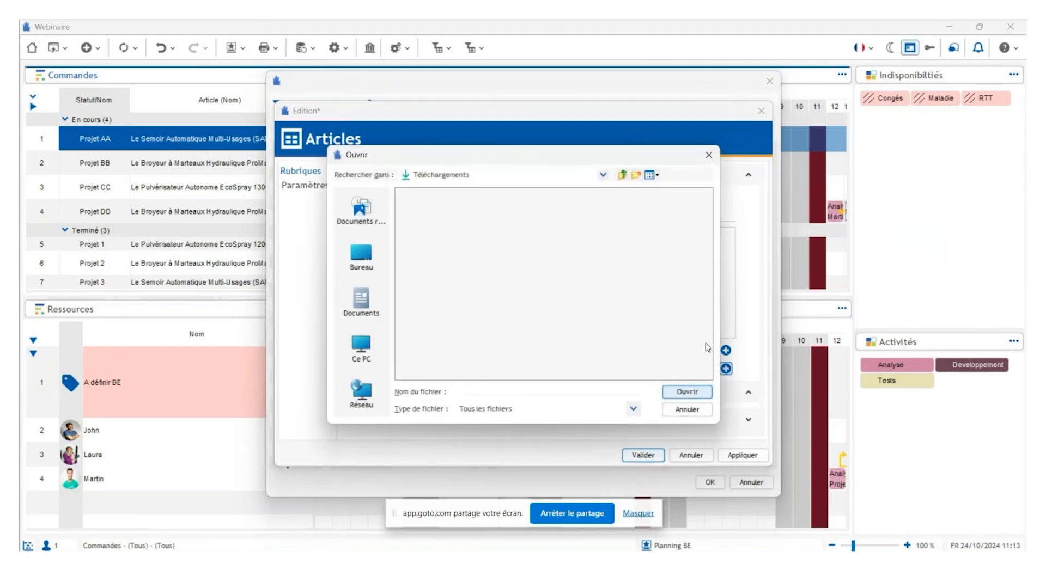
pyautogui.click(678, 413)
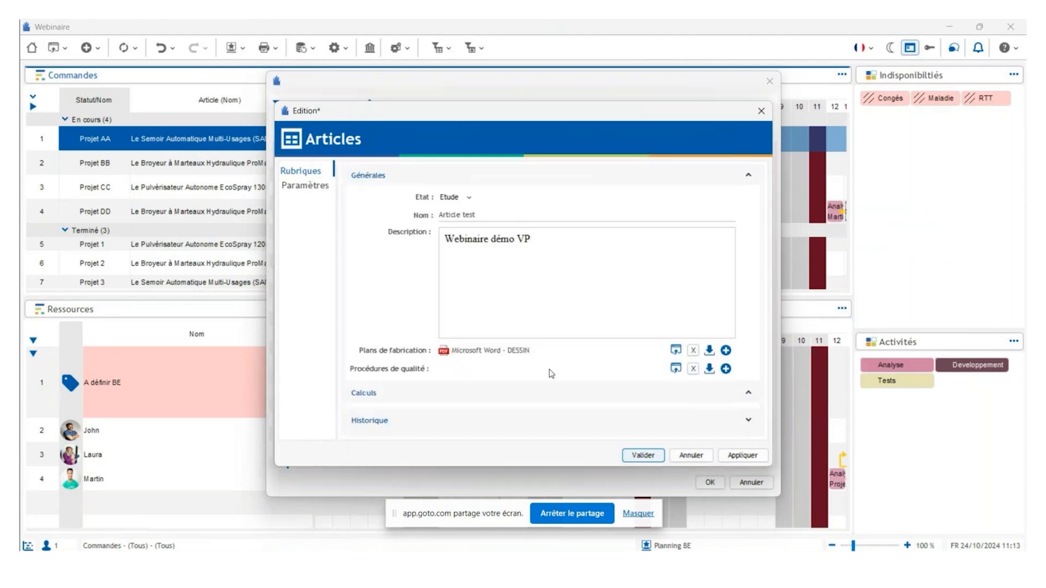
pyautogui.click(675, 369)
pyautogui.click(427, 164)
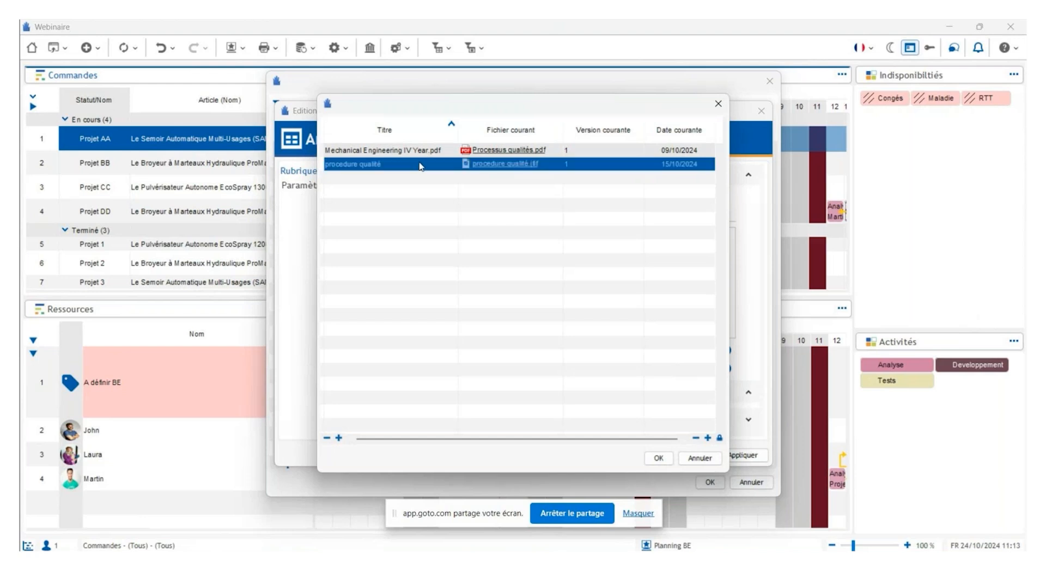
pyautogui.click(659, 458)
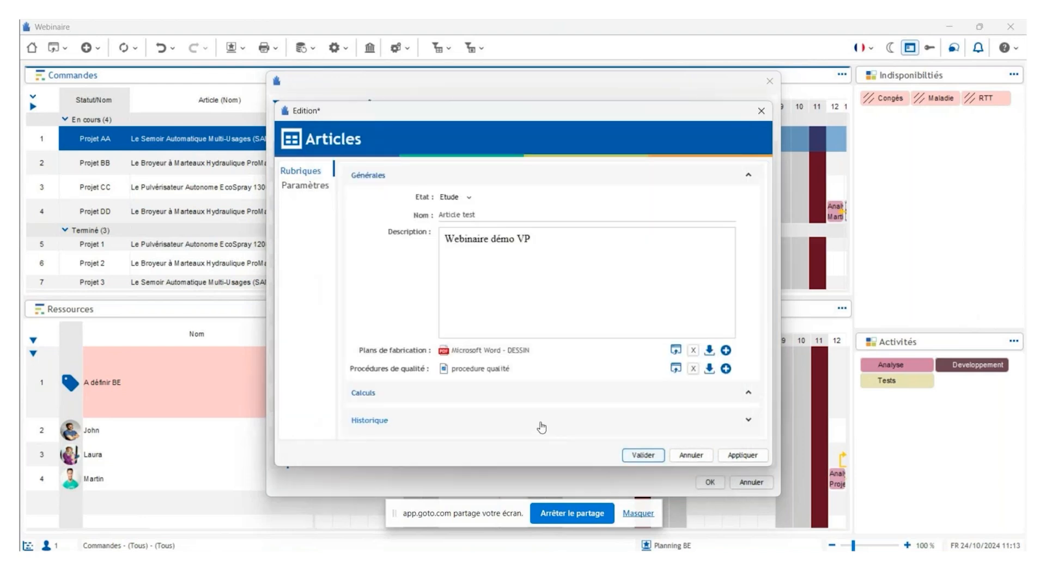
# Step: Save the new article, link it to the order Projet Test and save the order
pyautogui.click(637, 456)
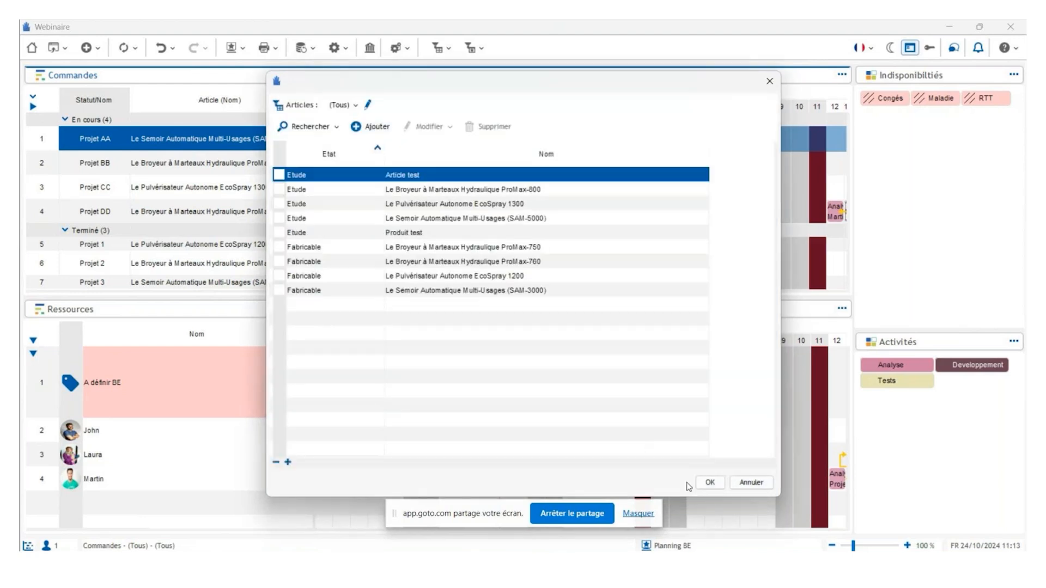
pyautogui.click(709, 483)
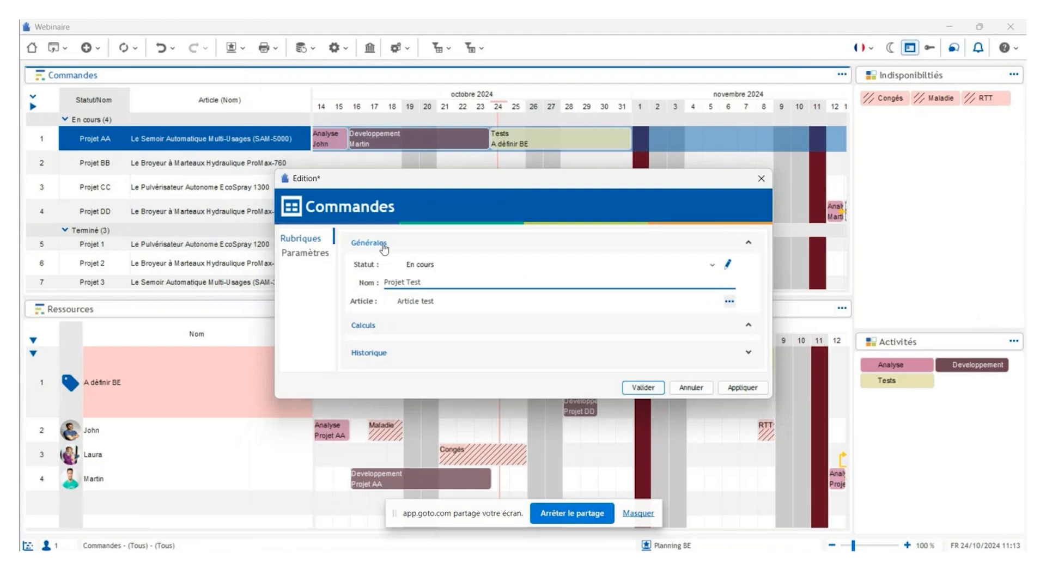
pyautogui.click(643, 387)
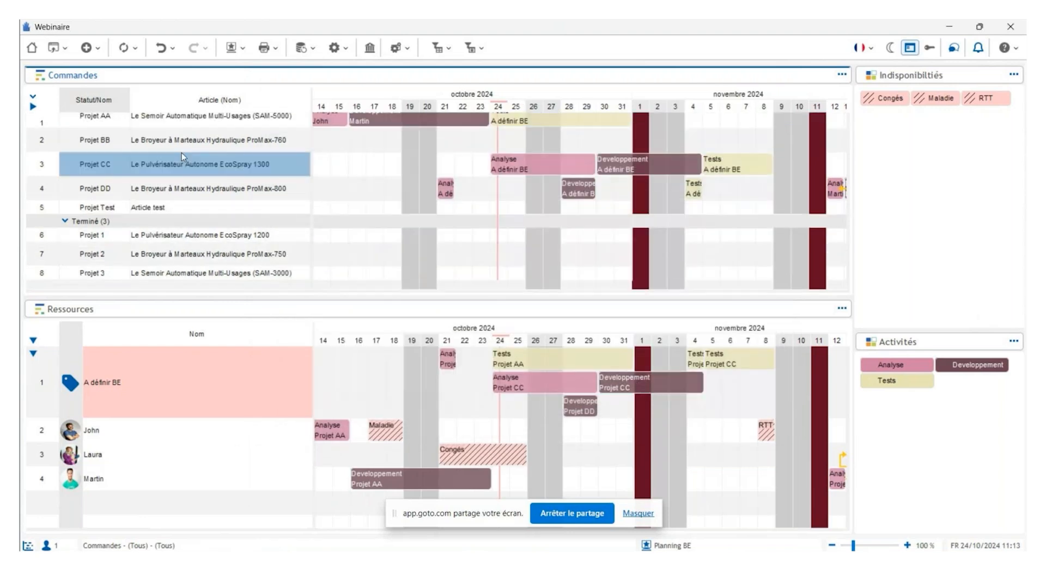
# Step: Schedule Projet Test's activities: Analyse on 21–25 October, Developpement on 28–31 October and Tests on 4–8 November 2024
pyautogui.click(70, 210)
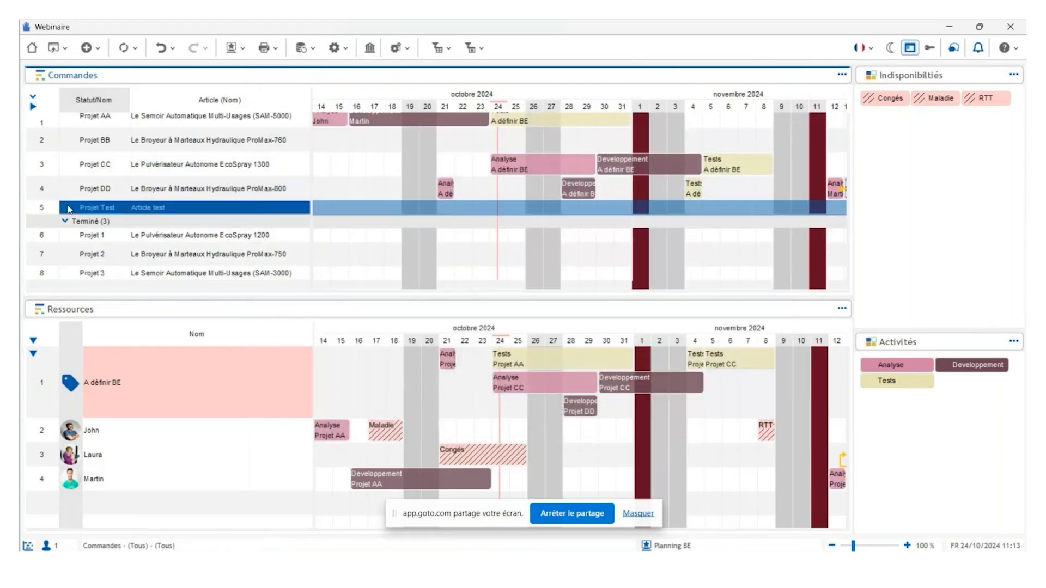
pyautogui.scroll(1, 164, 187)
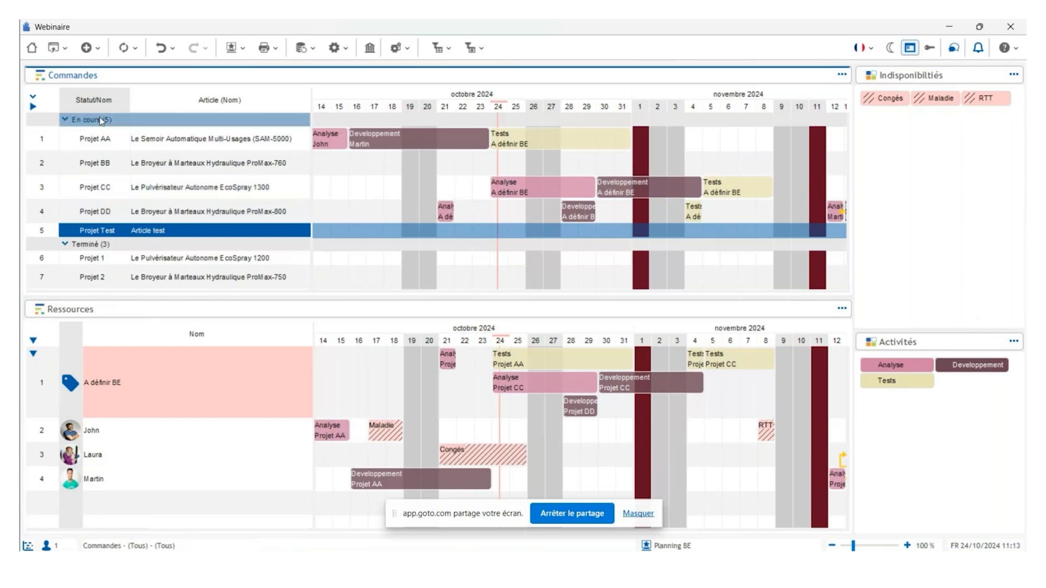
pyautogui.moveTo(883, 365); pyautogui.dragTo(524, 234)
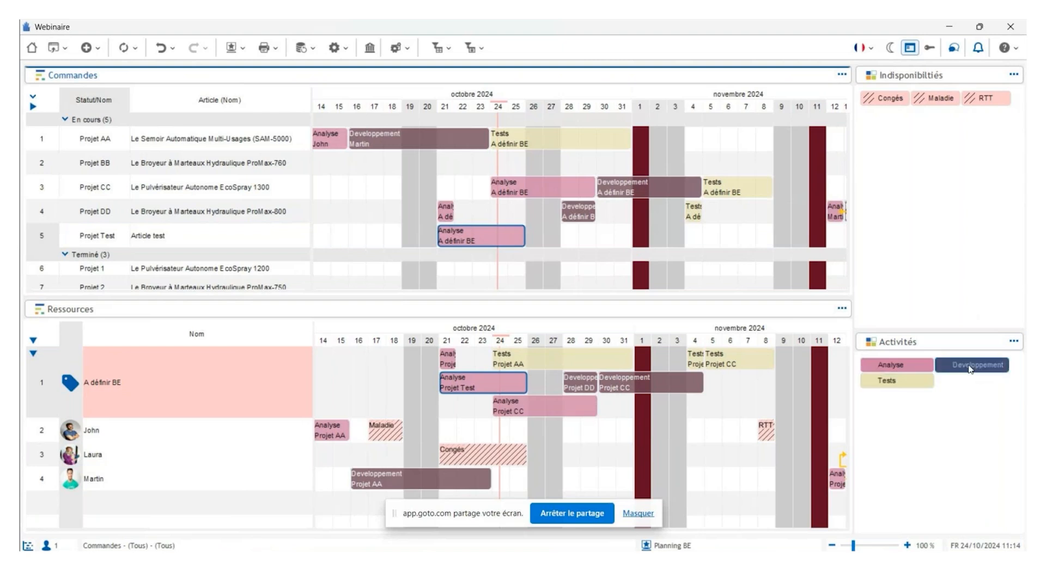
pyautogui.moveTo(959, 375); pyautogui.dragTo(632, 236)
pyautogui.moveTo(886, 381); pyautogui.dragTo(769, 234)
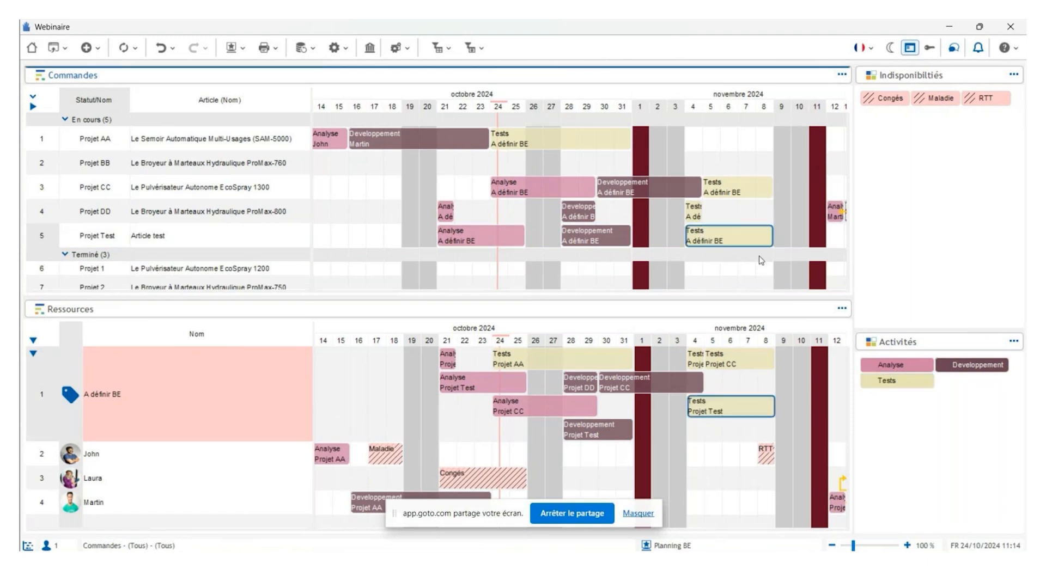
# Step: Review the event details of Projet Test's Analyse activity, including its dates, completion, resources and workload
pyautogui.click(473, 239)
pyautogui.doubleClick(473, 239)
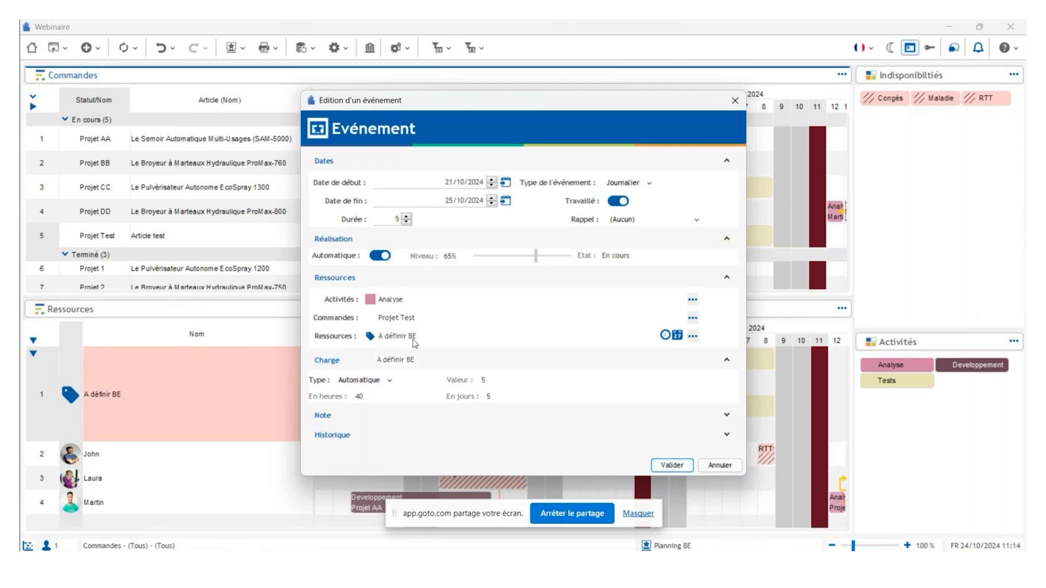
pyautogui.click(682, 467)
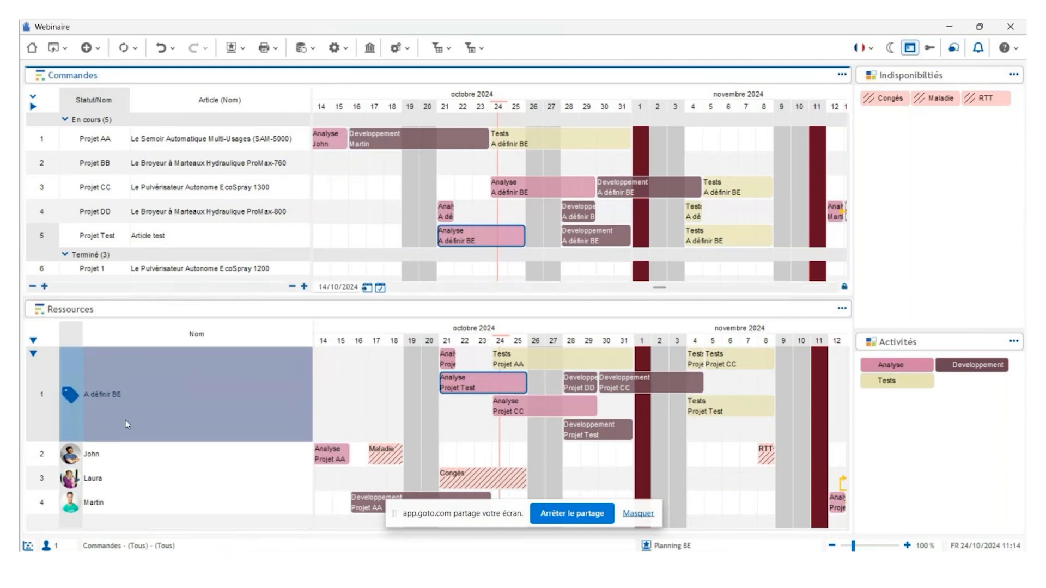
# Step: Hide the screen-sharing notice and reassign Projet Test's Analyse activity from A définir BE to the first employee in the resource planning
pyautogui.click(636, 512)
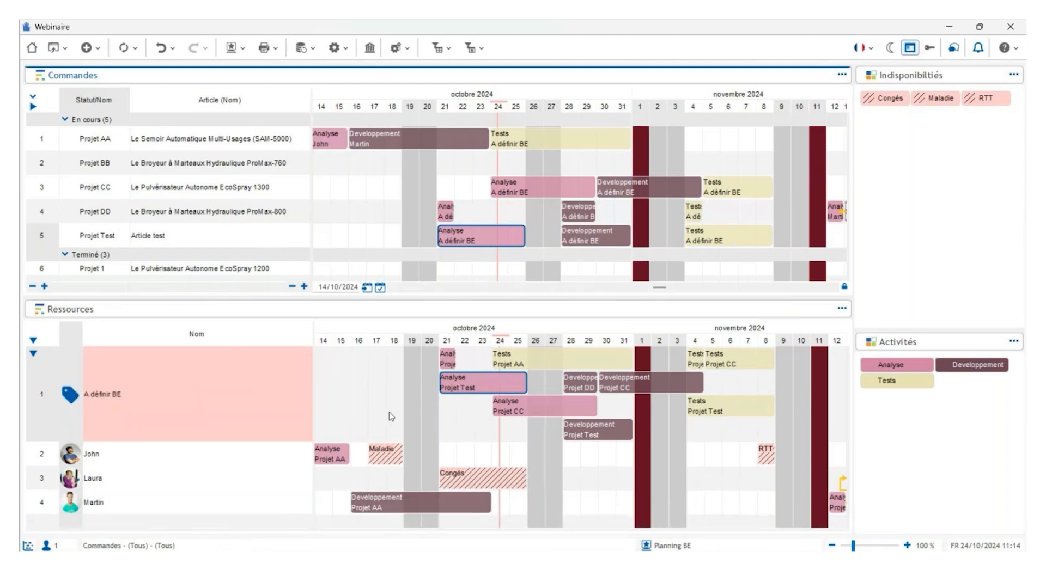
pyautogui.click(494, 382)
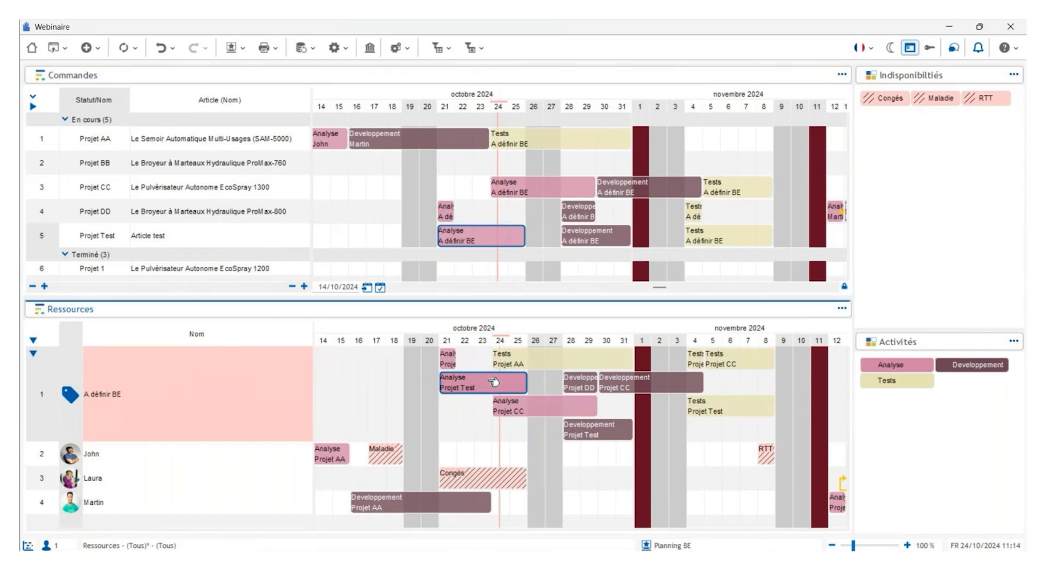
pyautogui.moveTo(493, 381); pyautogui.dragTo(489, 453)
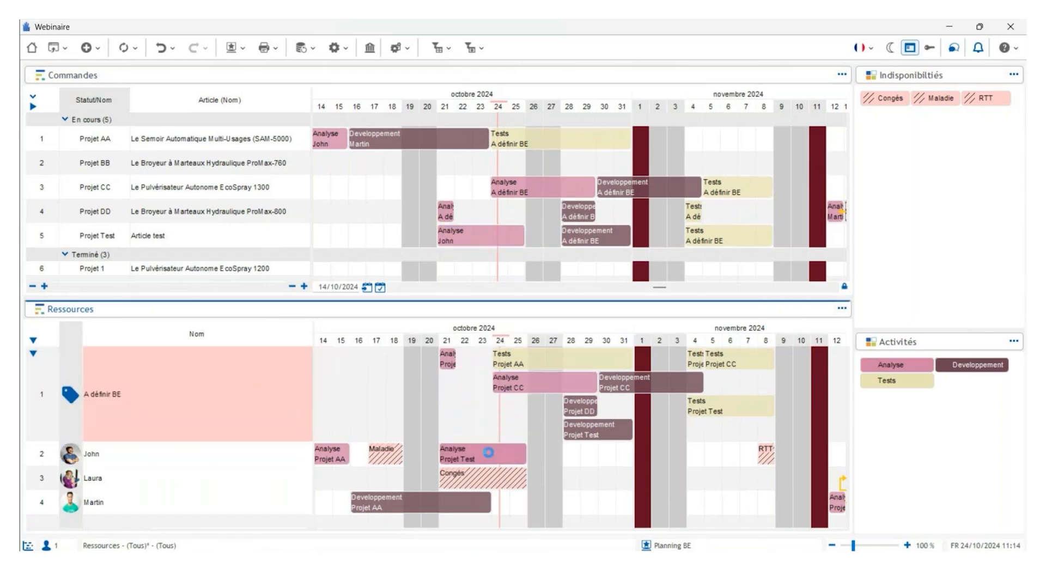
# Step: Assign Projet Test's Developpement activity to the second employee offered by the Affectation BE resource assignment
pyautogui.rightClick(592, 231)
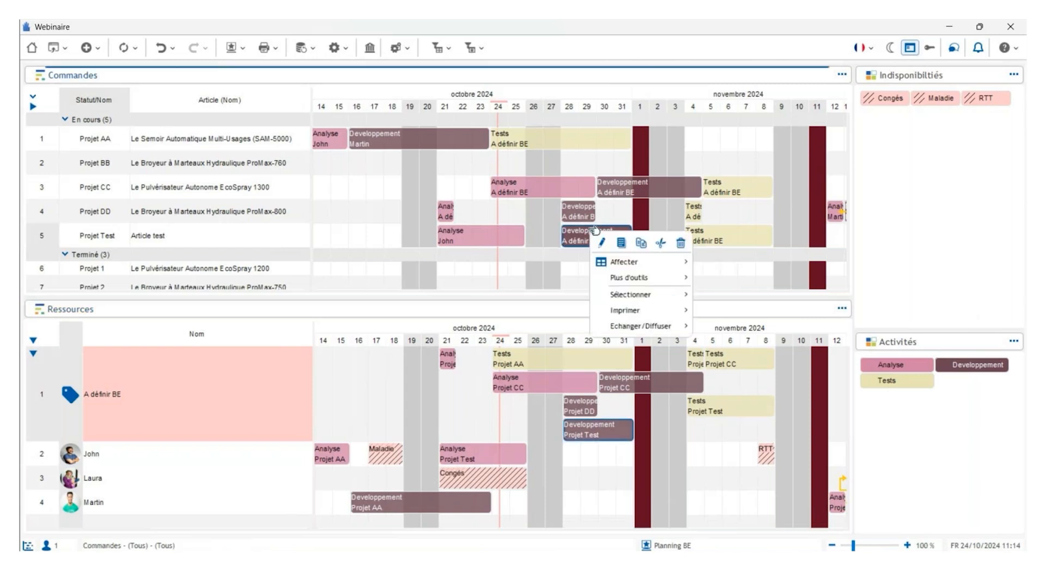
pyautogui.moveTo(651, 260)
pyautogui.moveTo(743, 297)
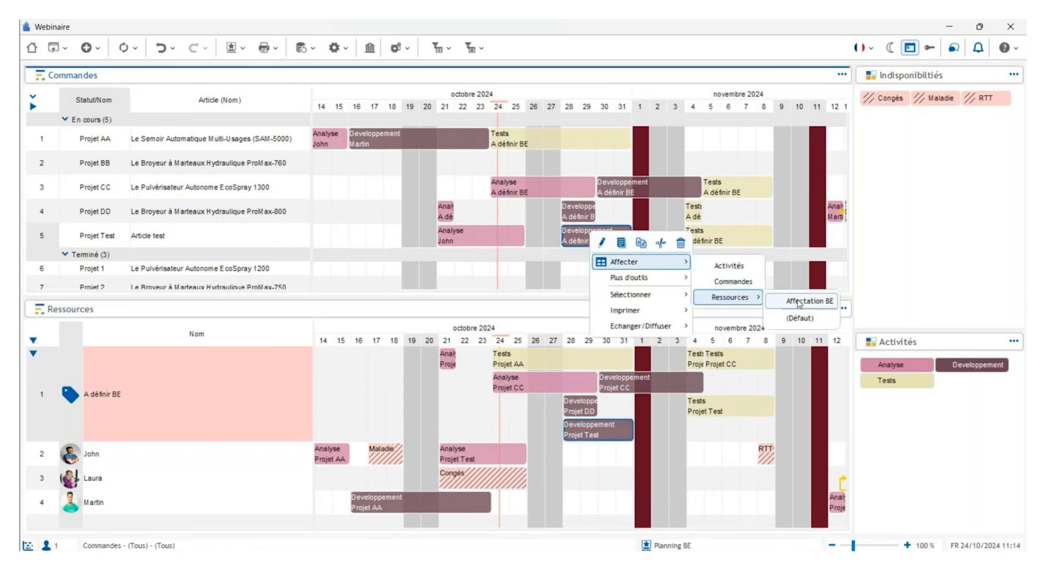
pyautogui.click(799, 303)
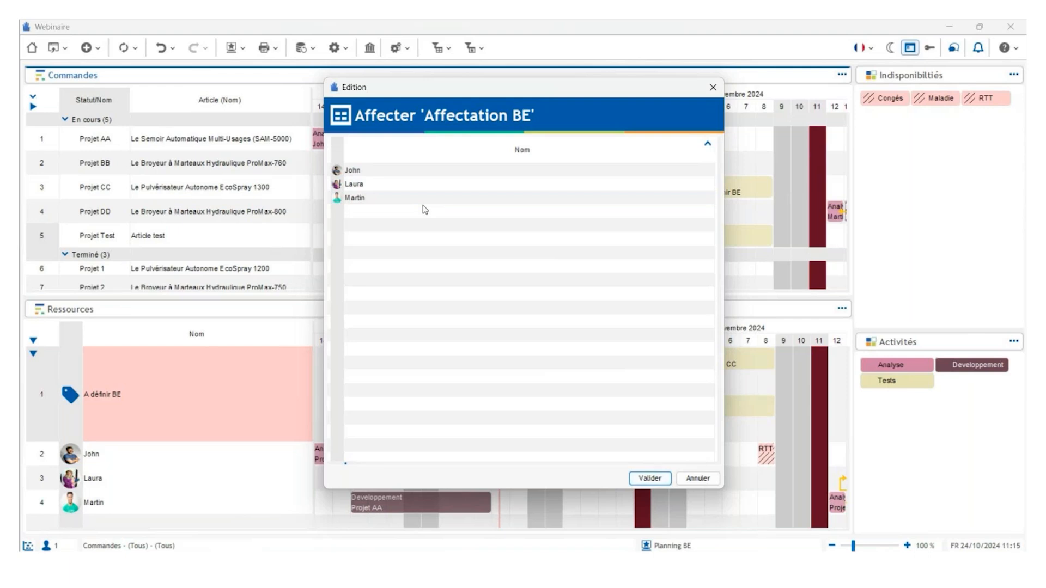
pyautogui.moveTo(510, 94); pyautogui.dragTo(266, 109)
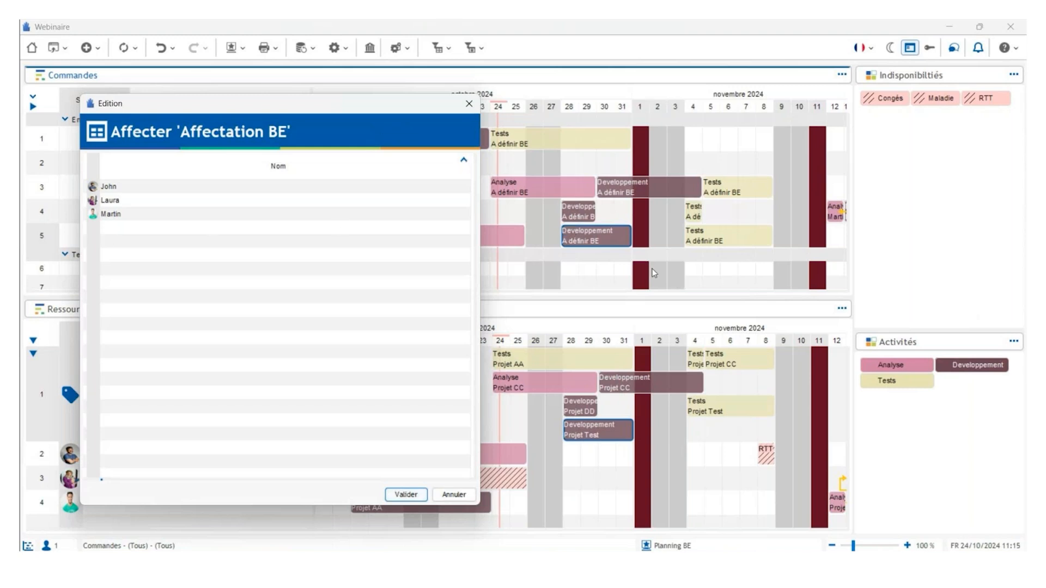
pyautogui.click(178, 202)
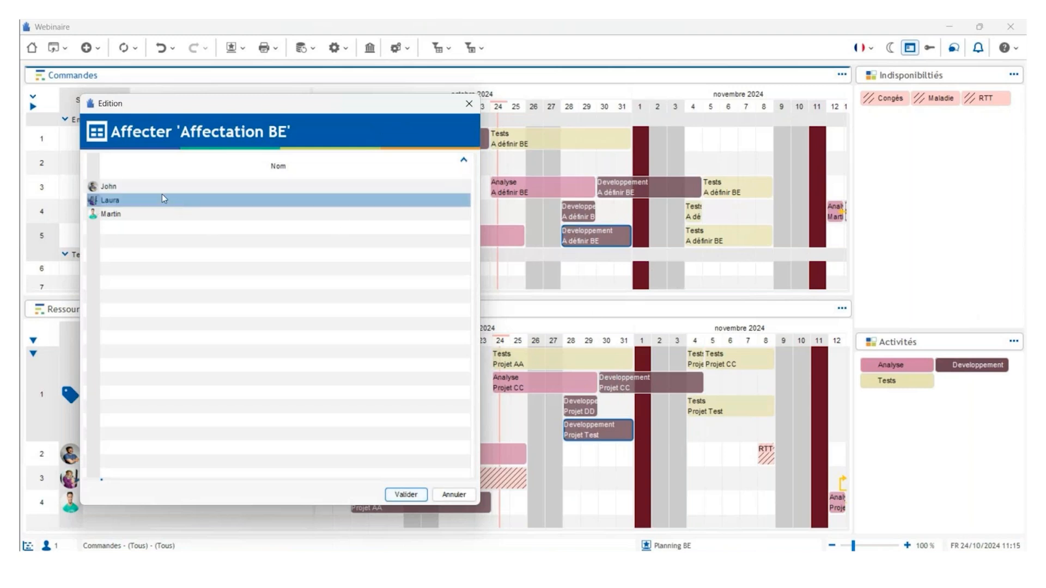
pyautogui.click(404, 494)
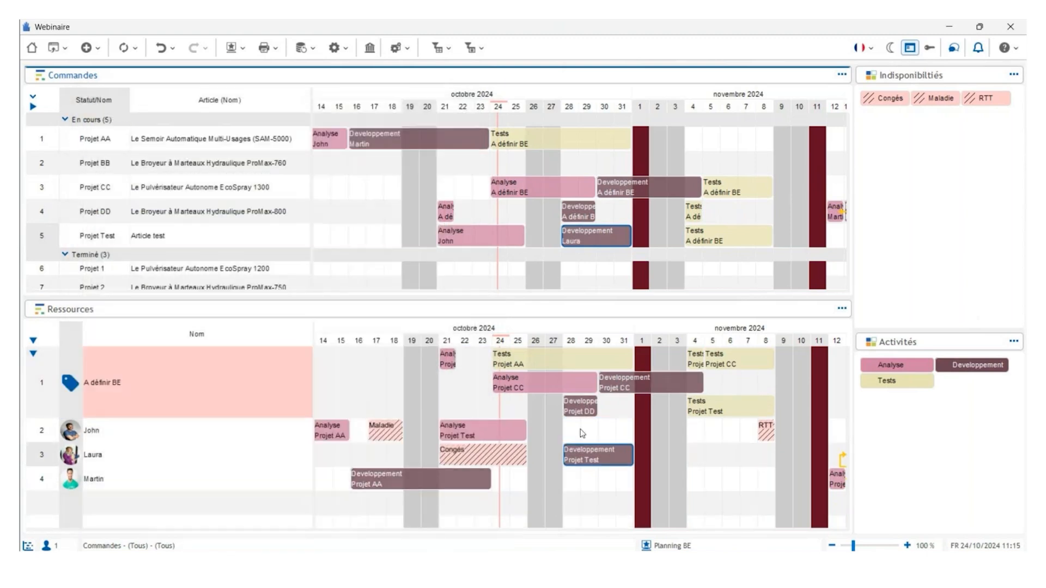
# Step: Assign Projet DD's Developpement activity of 28–29 October to the last employee offered by the Affectation BE resource assignment
pyautogui.click(581, 412)
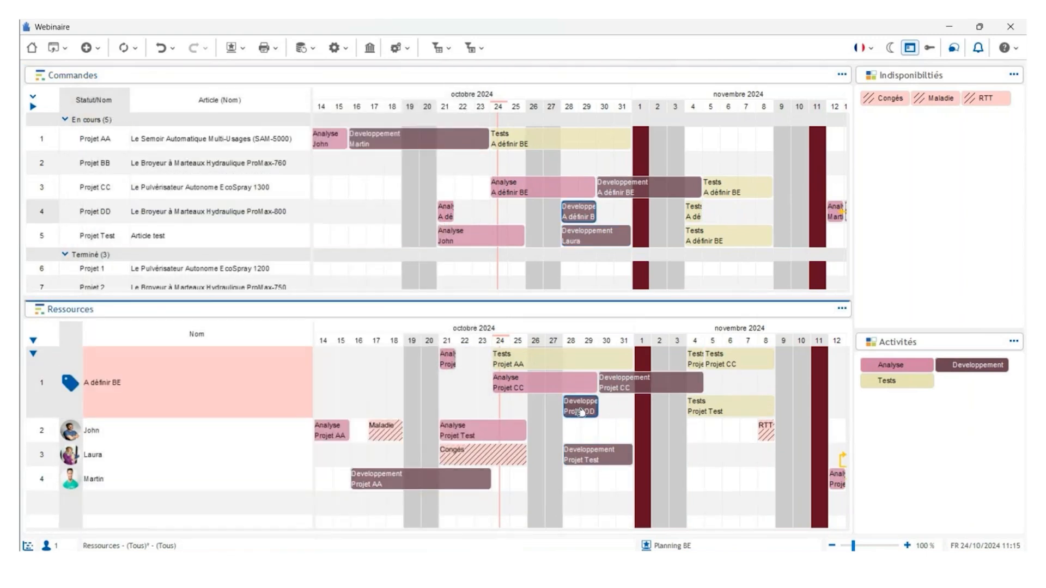
pyautogui.moveTo(580, 412)
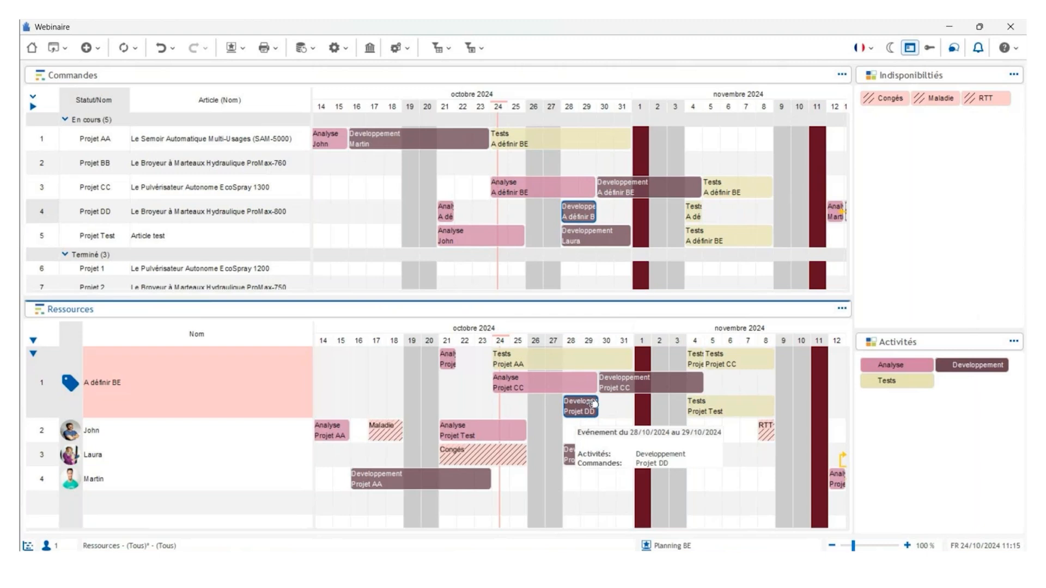
pyautogui.rightClick(588, 409)
pyautogui.moveTo(640, 435)
pyautogui.moveTo(728, 470)
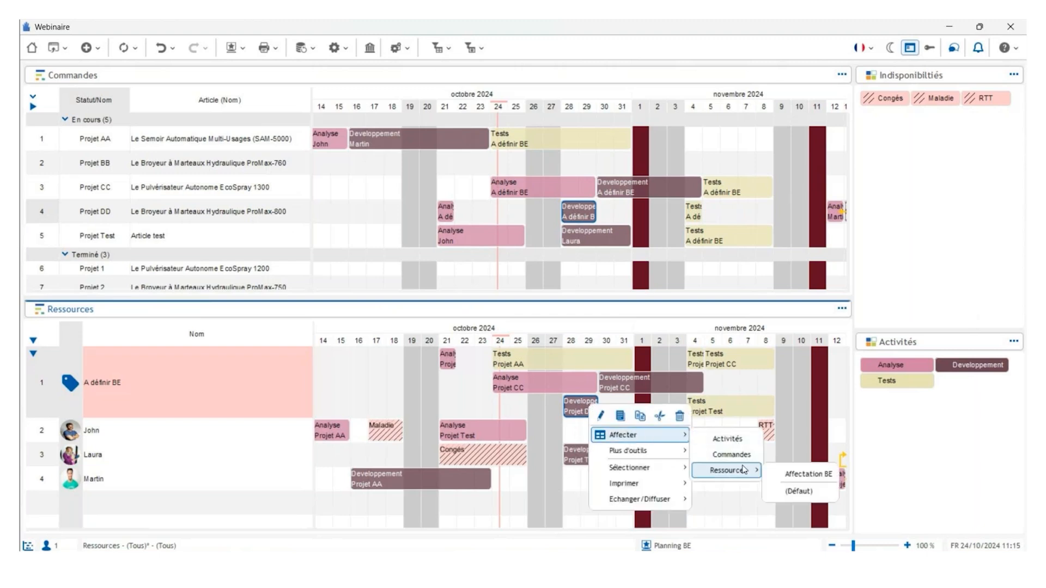
pyautogui.click(825, 471)
pyautogui.click(512, 186)
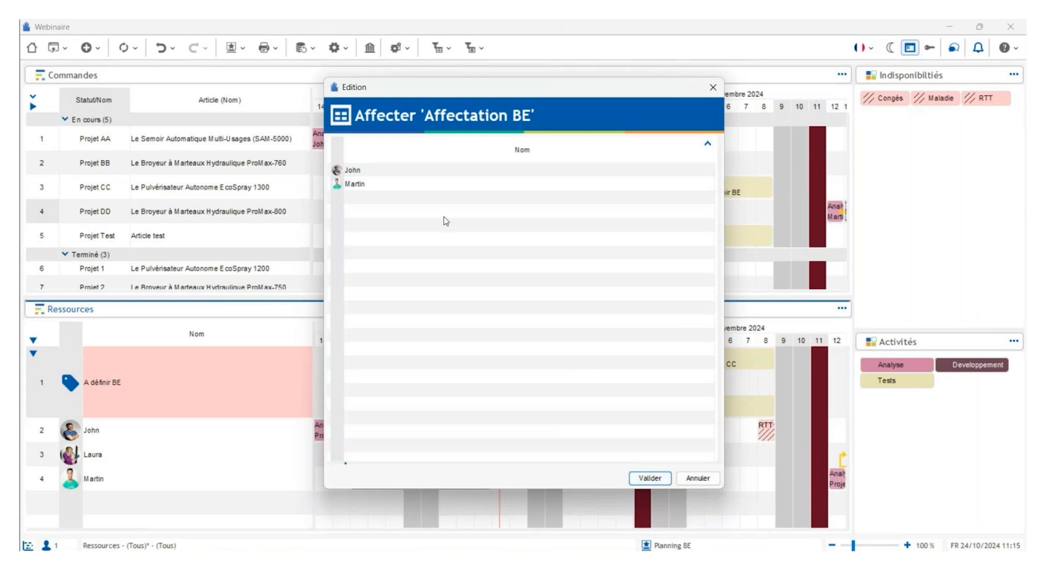
pyautogui.click(439, 184)
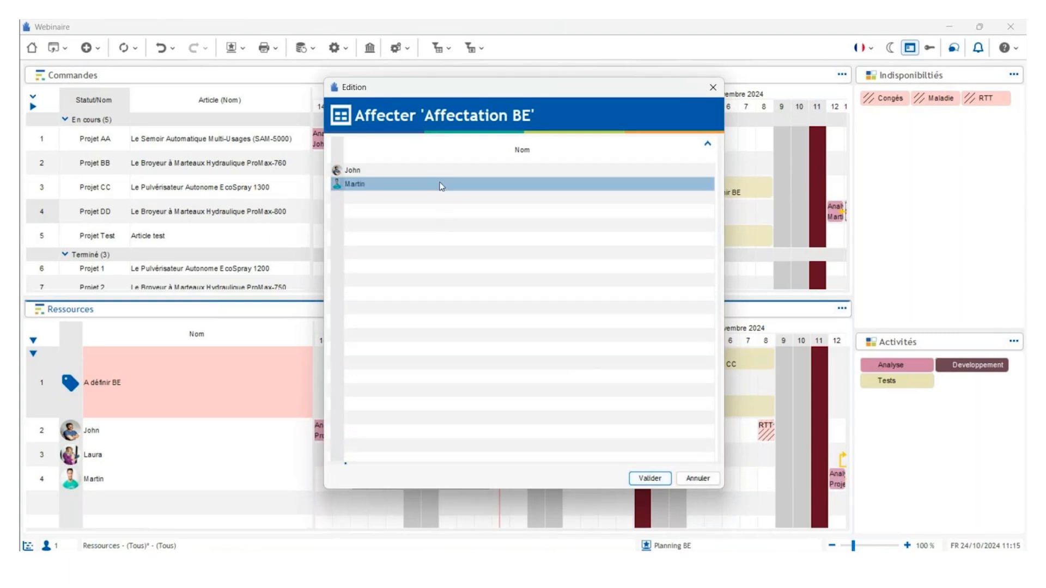
pyautogui.click(660, 484)
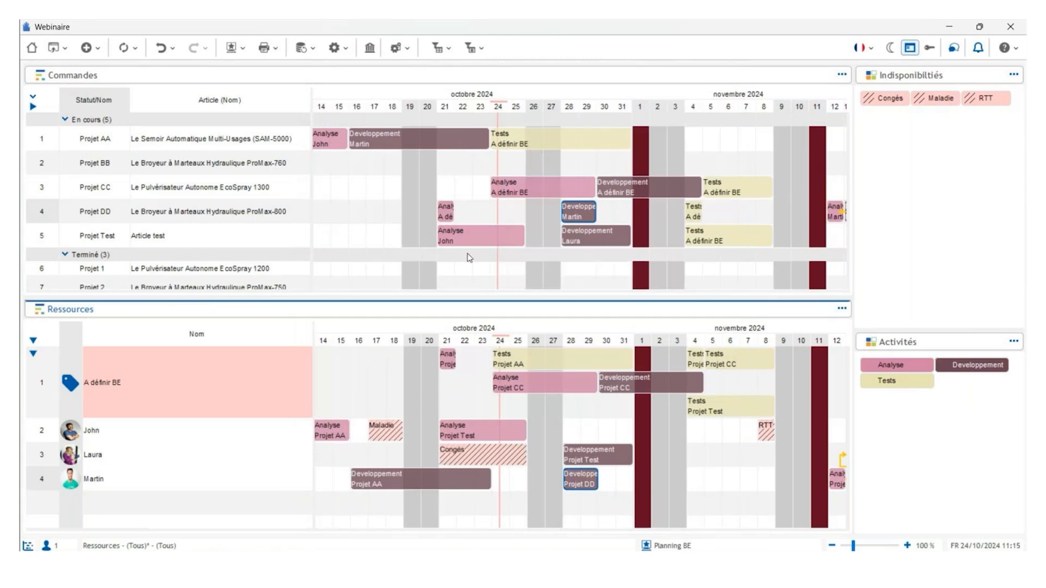
# Step: Open the order Projet Test for editing and set its status to Terminé
pyautogui.click(213, 239)
pyautogui.doubleClick(124, 243)
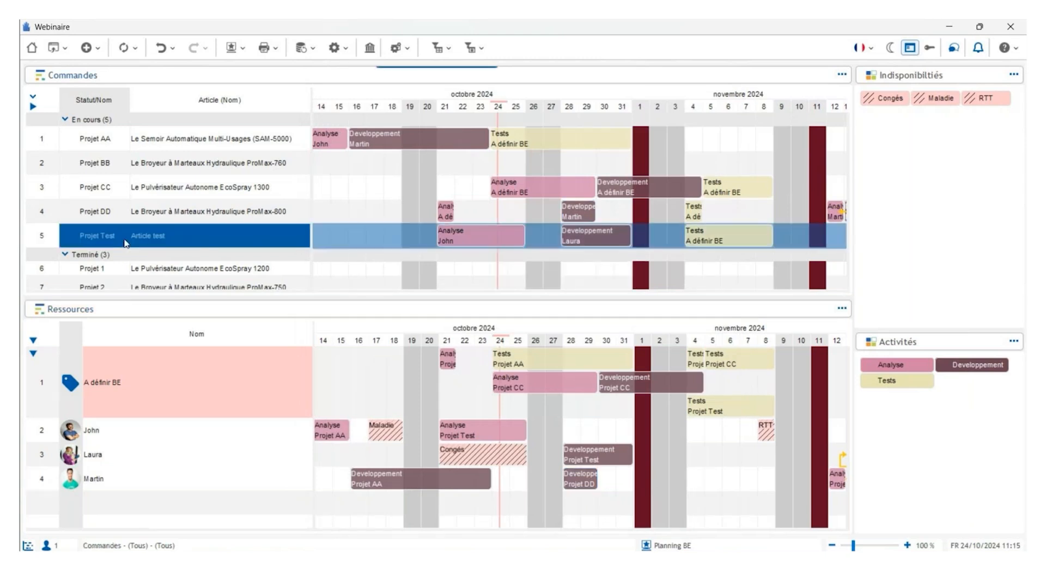
pyautogui.click(484, 169)
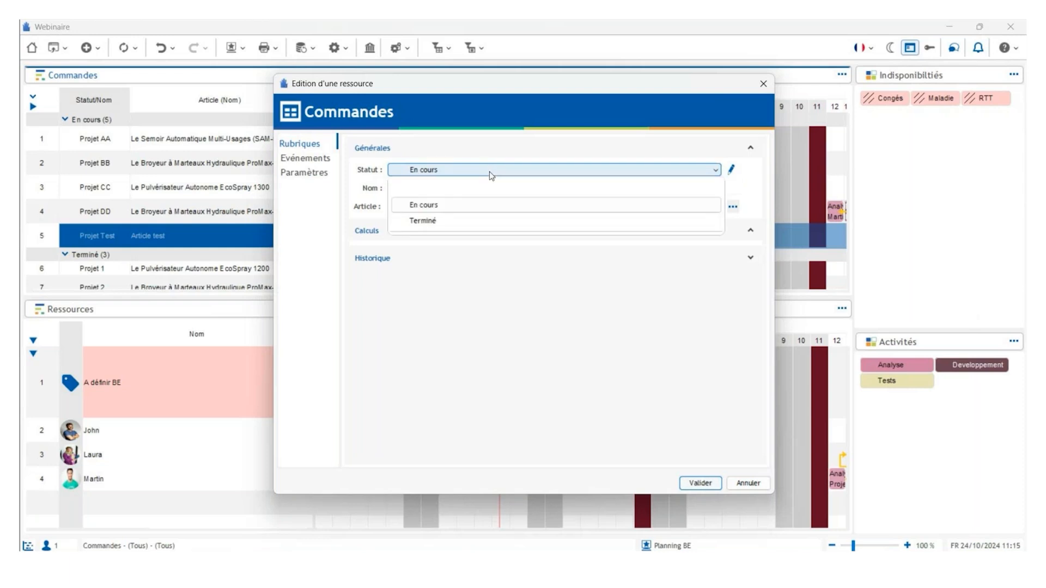
pyautogui.click(483, 228)
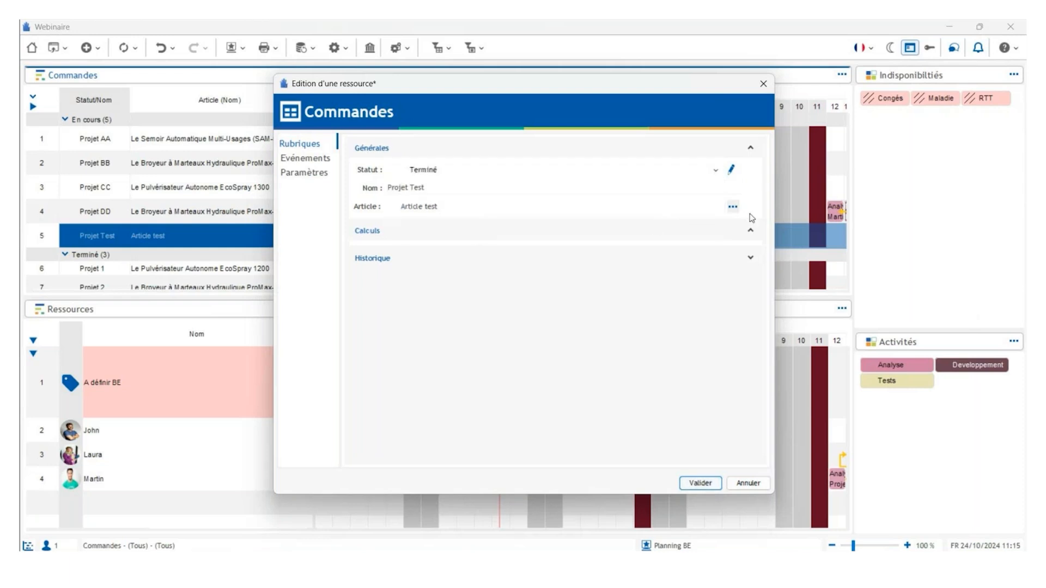
# Step: Set the state of the order's linked article to Fabricable and save both the article and the order
pyautogui.doubleClick(415, 207)
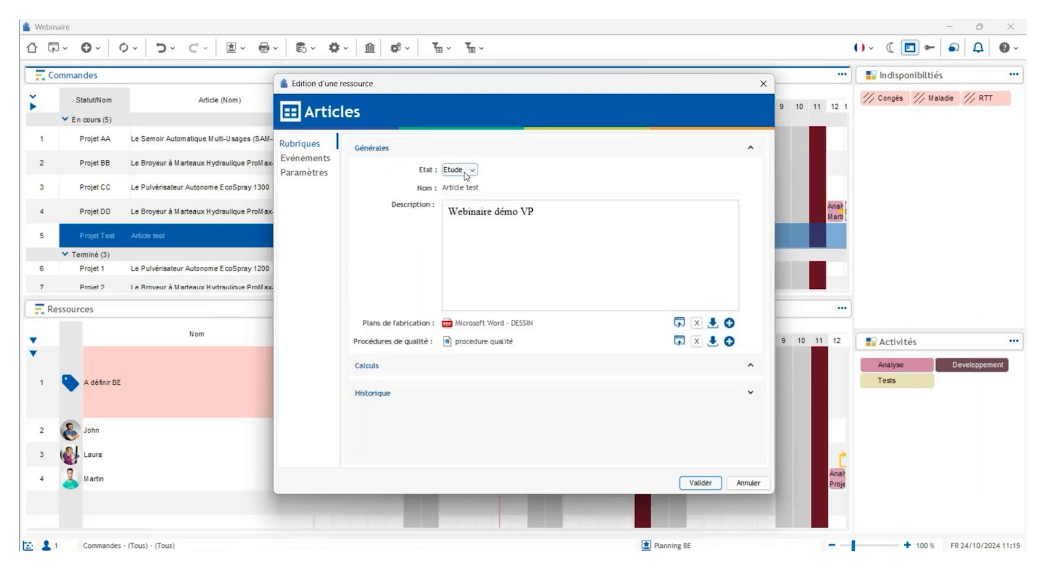
pyautogui.click(466, 170)
pyautogui.click(470, 203)
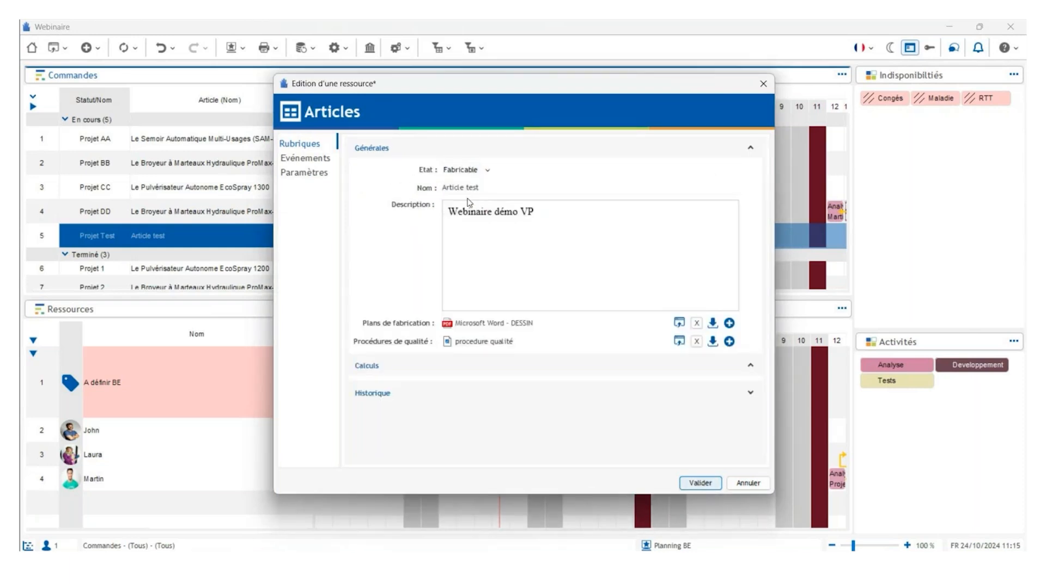
pyautogui.click(703, 483)
pyautogui.click(701, 483)
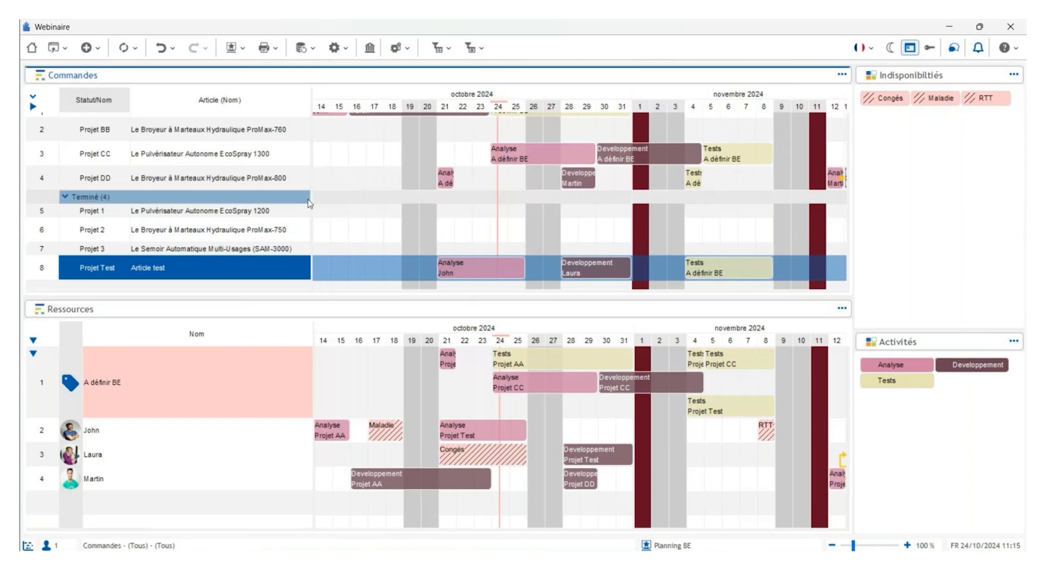
# Step: View Dessin industriel.pdf from the manufacturing plans in the VPDocumentum library, then return to the planning and close the library
pyautogui.click(371, 49)
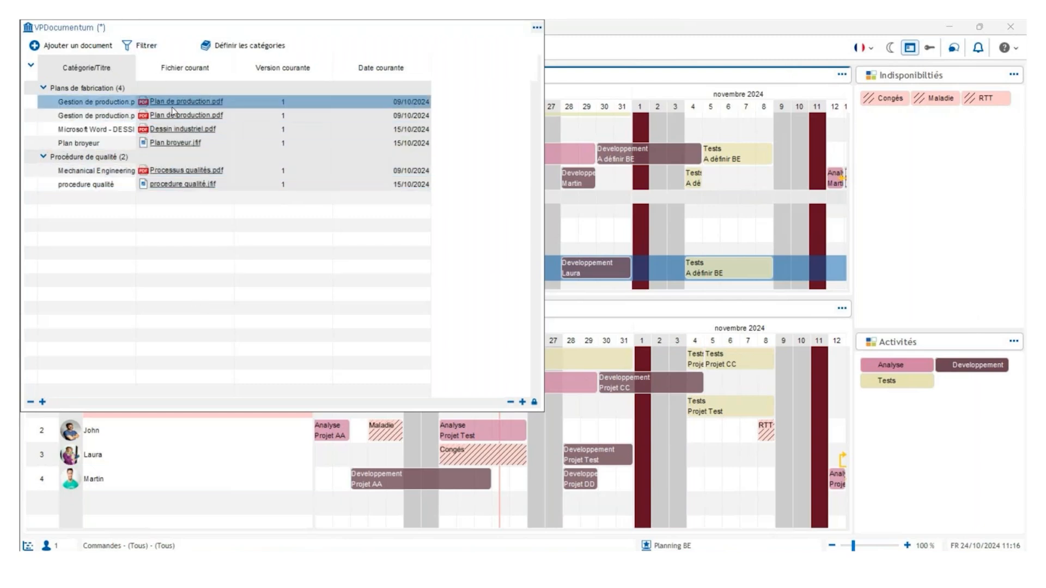
pyautogui.click(187, 133)
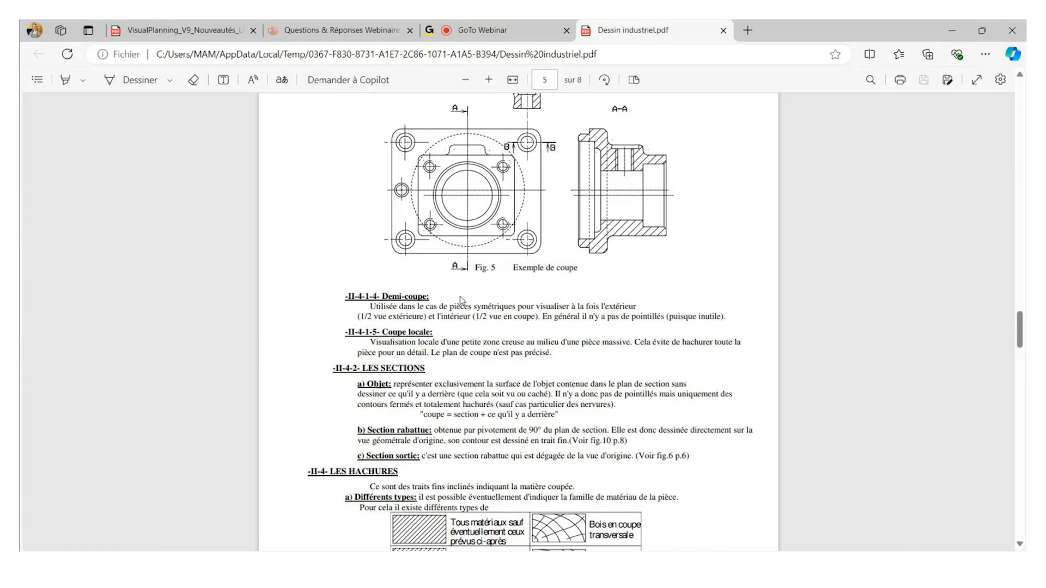
pyautogui.click(963, 35)
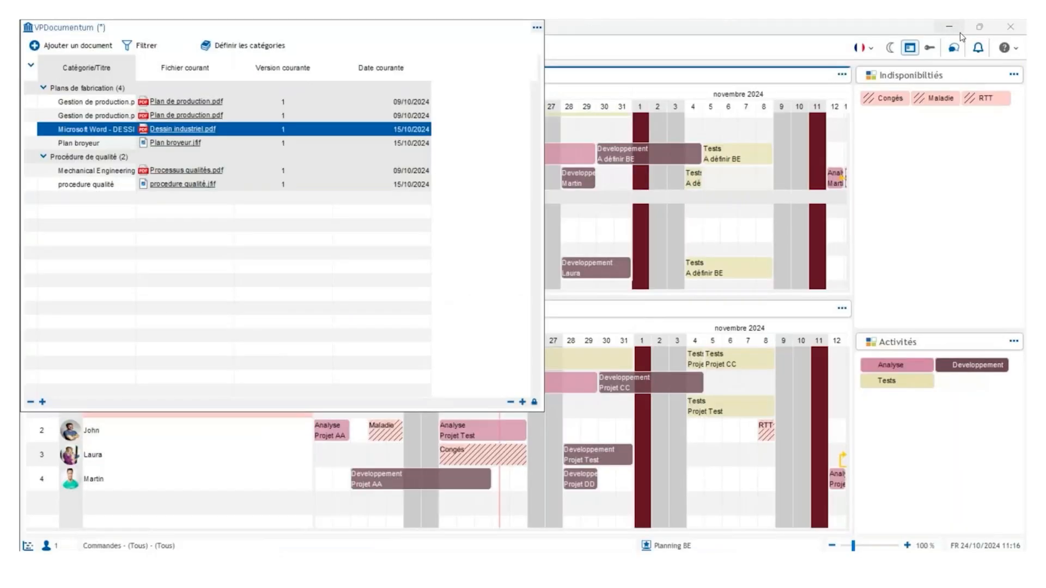
pyautogui.click(538, 28)
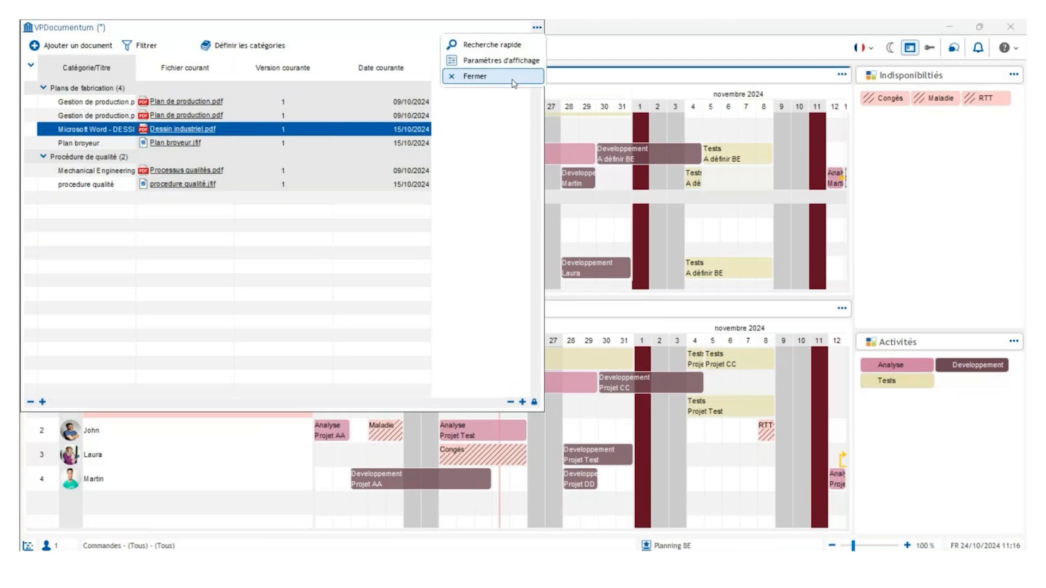
pyautogui.click(474, 76)
pyautogui.moveTo(613, 158)
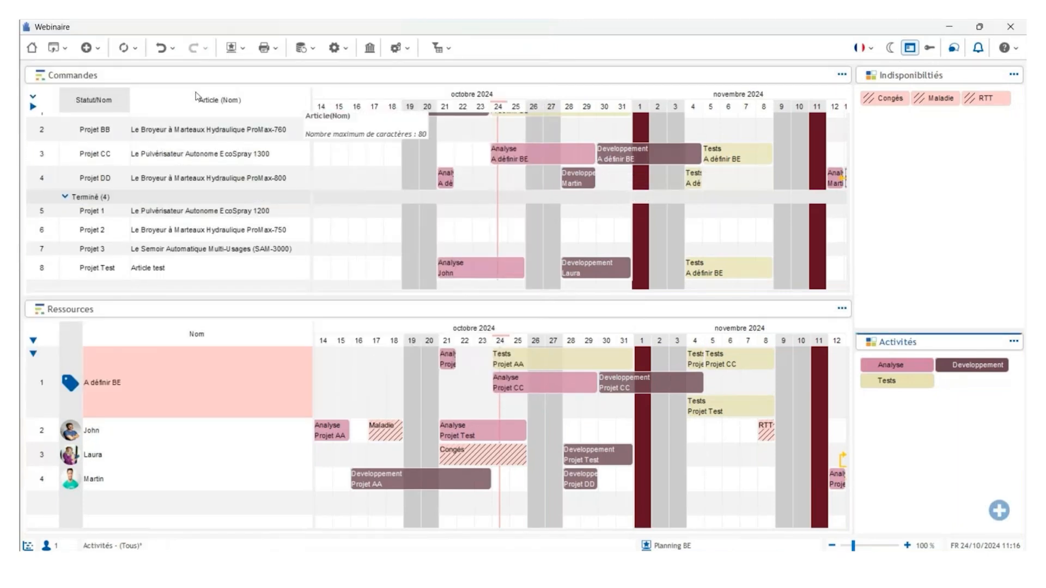
# Step: Switch to the Catalogue Fabrication view and look over Article test among the listed articles
pyautogui.click(235, 53)
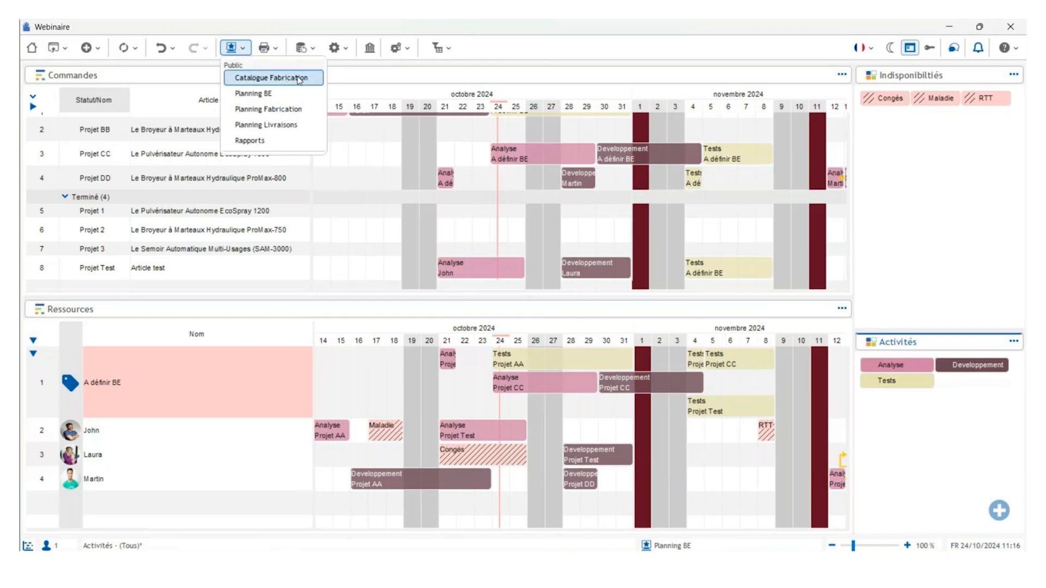
pyautogui.click(298, 79)
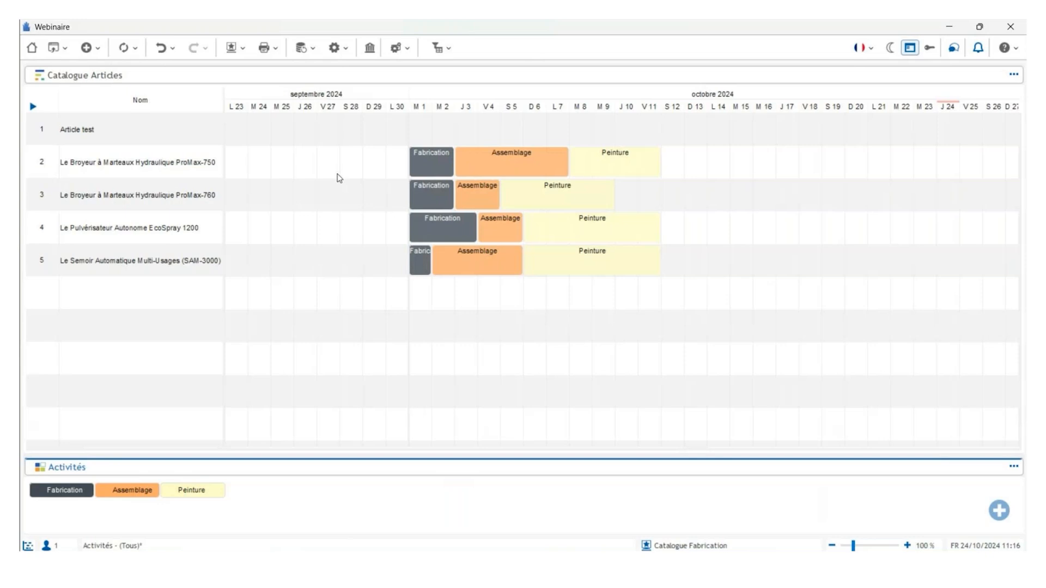
pyautogui.click(143, 136)
pyautogui.click(206, 168)
pyautogui.click(136, 132)
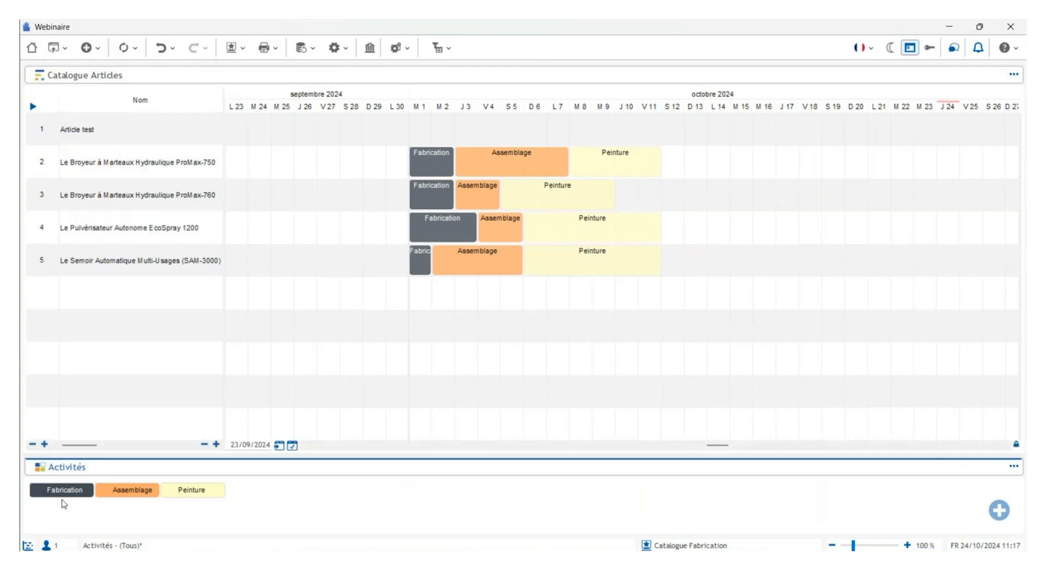
# Step: Plan Article test's activities in October 2024: Fabrication on 1–3, Assemblage on 4–7 and Peinture on 8–9
pyautogui.moveTo(61, 489); pyautogui.dragTo(478, 129)
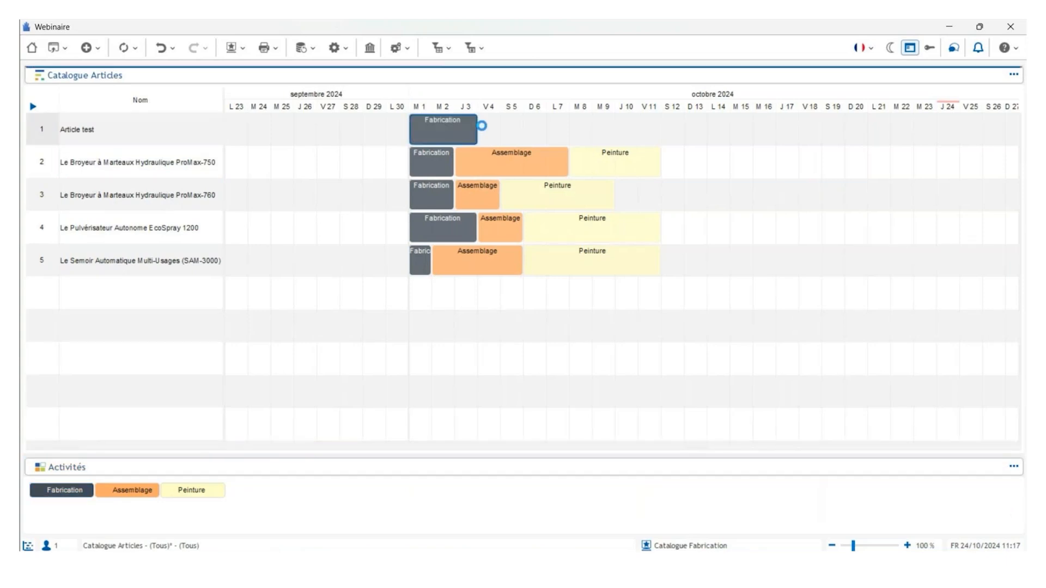
pyautogui.click(136, 492)
pyautogui.moveTo(136, 493); pyautogui.dragTo(564, 129)
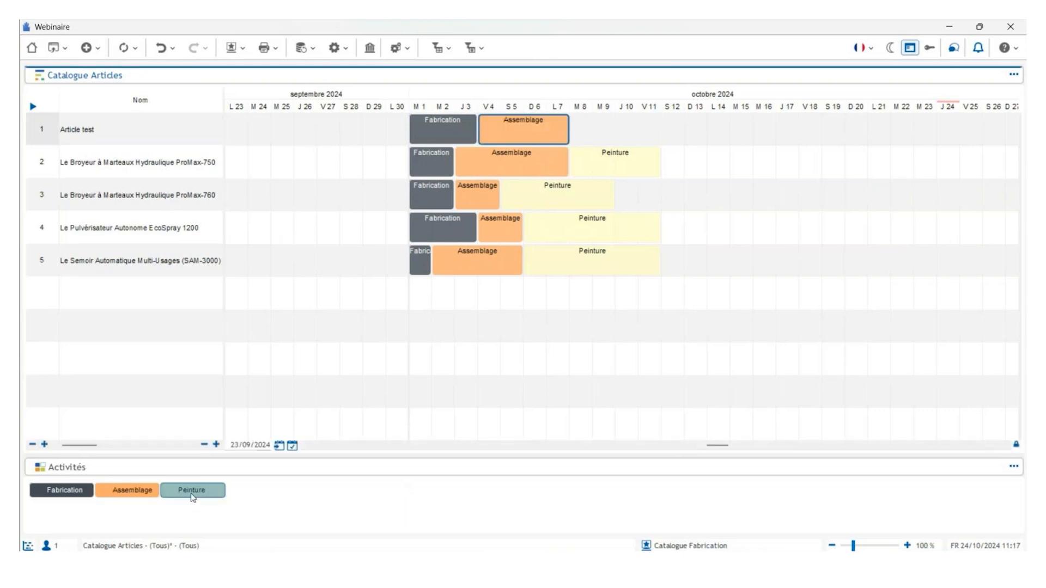
pyautogui.moveTo(197, 491); pyautogui.dragTo(583, 130)
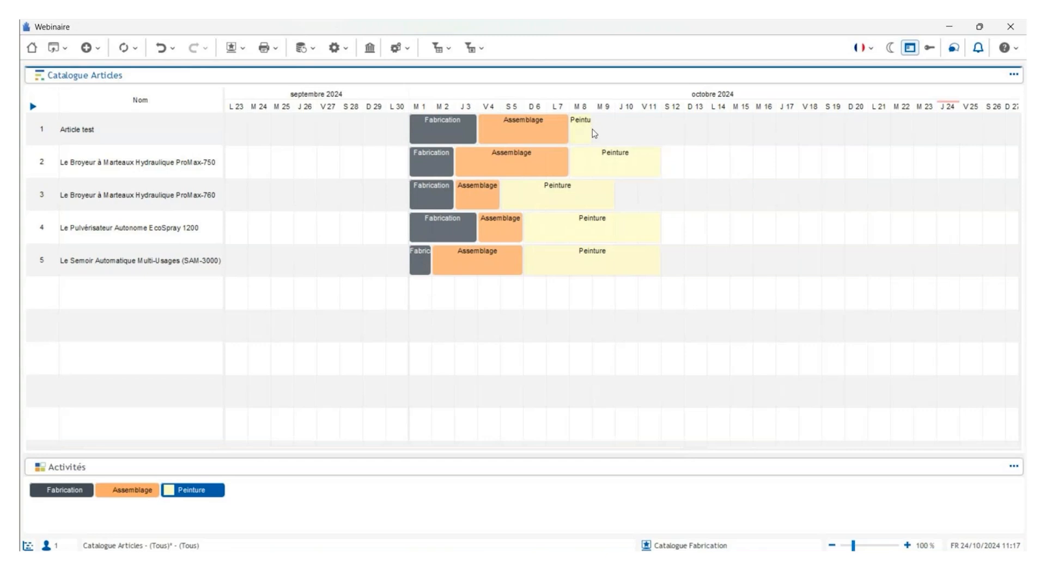
pyautogui.moveTo(592, 130); pyautogui.dragTo(608, 131)
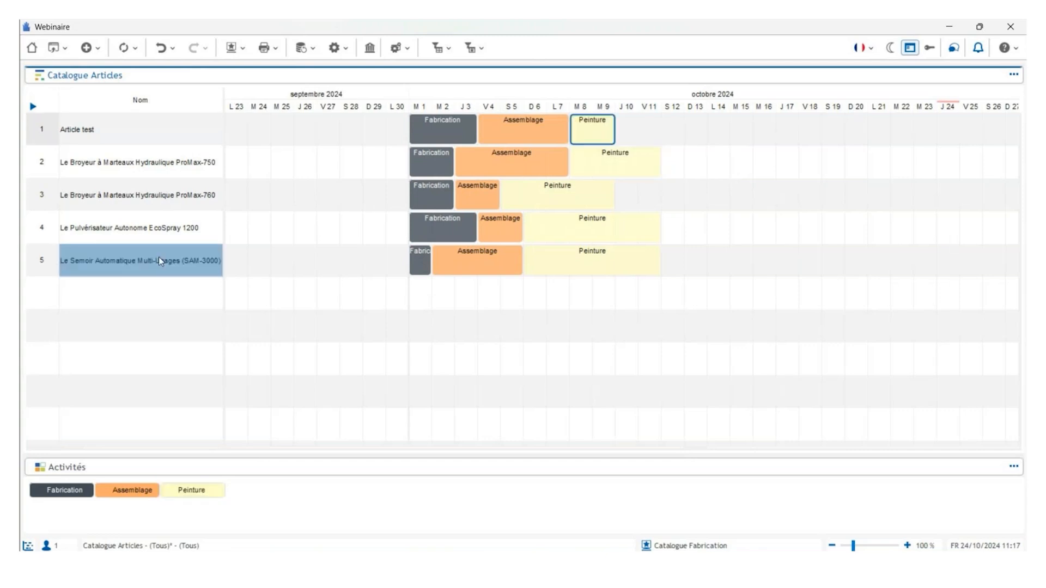
# Step: Switch to the Planning Fabrication view and look through the listed OFs with their clients and articles
pyautogui.click(244, 49)
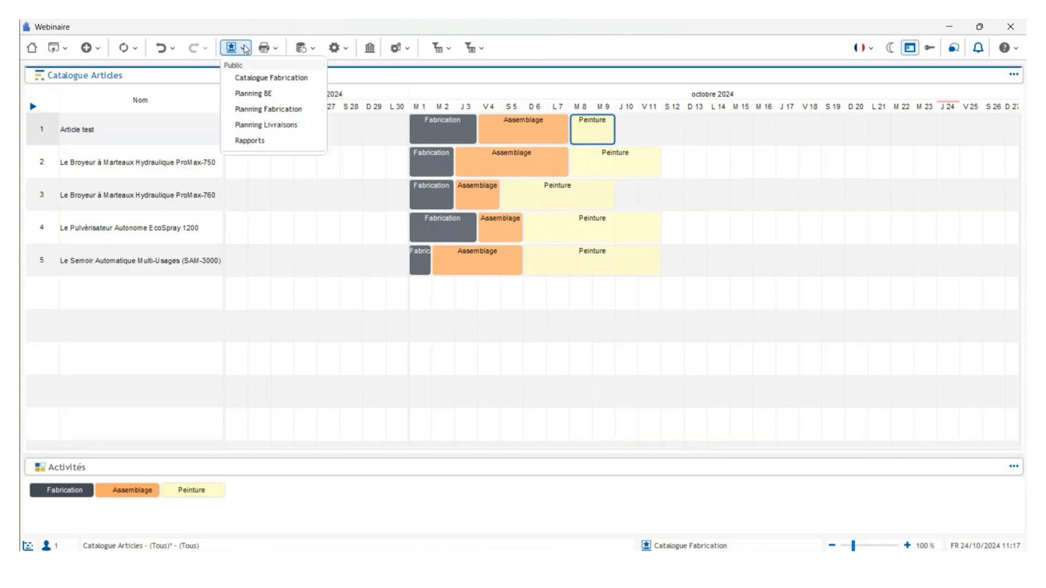
pyautogui.click(270, 110)
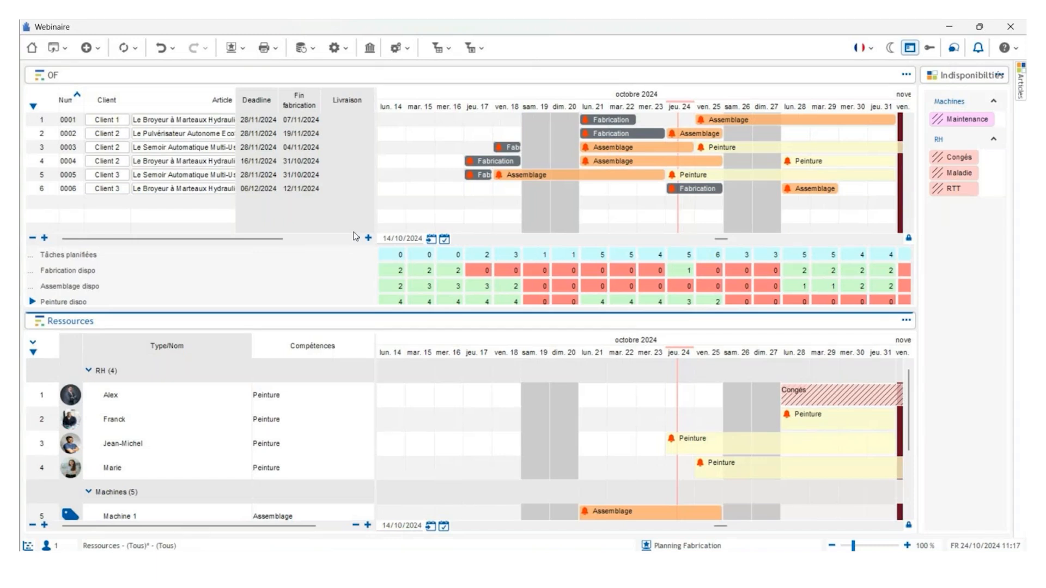
pyautogui.click(334, 174)
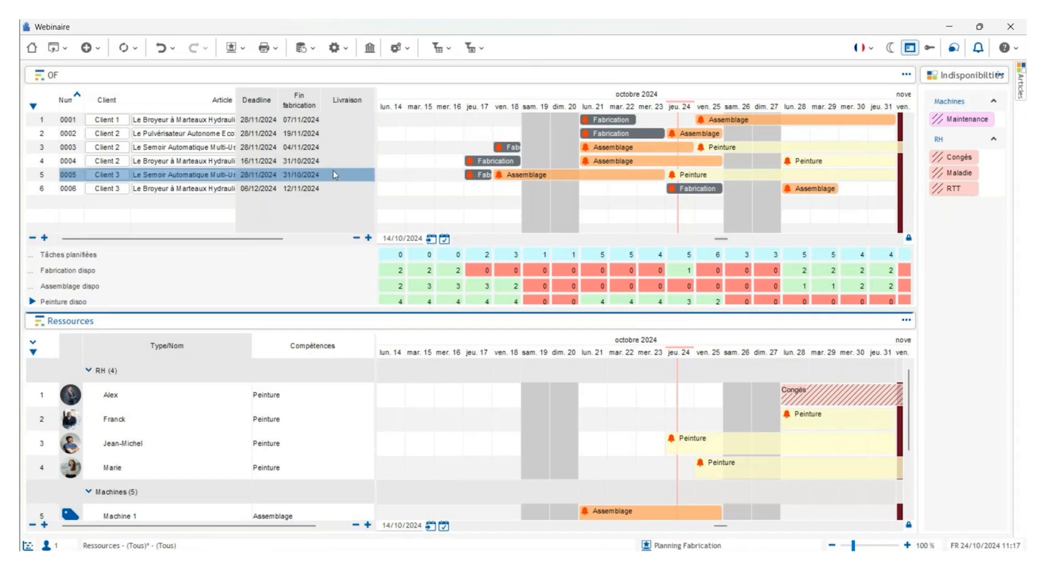
pyautogui.click(176, 166)
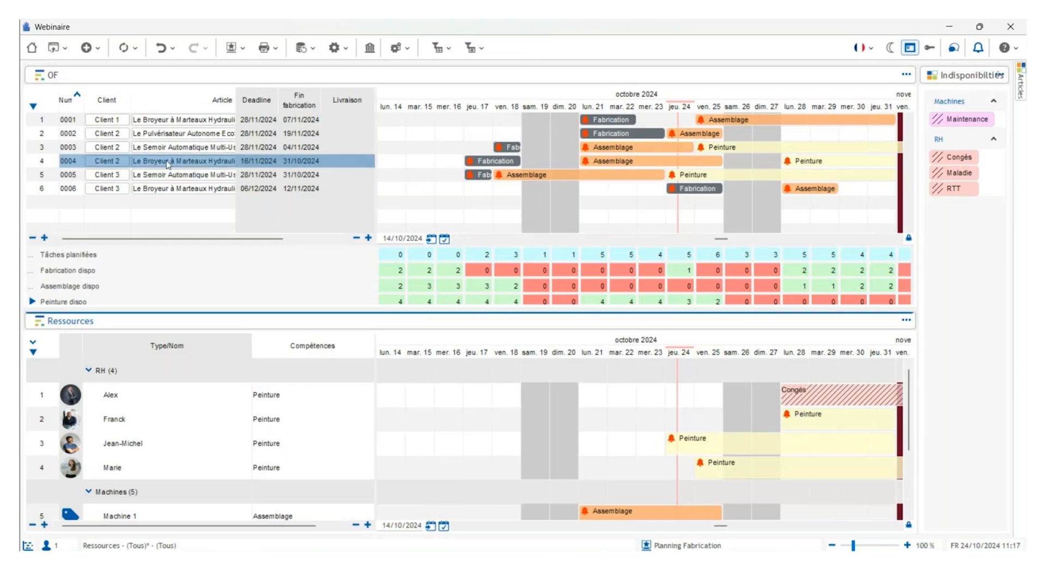
pyautogui.click(165, 153)
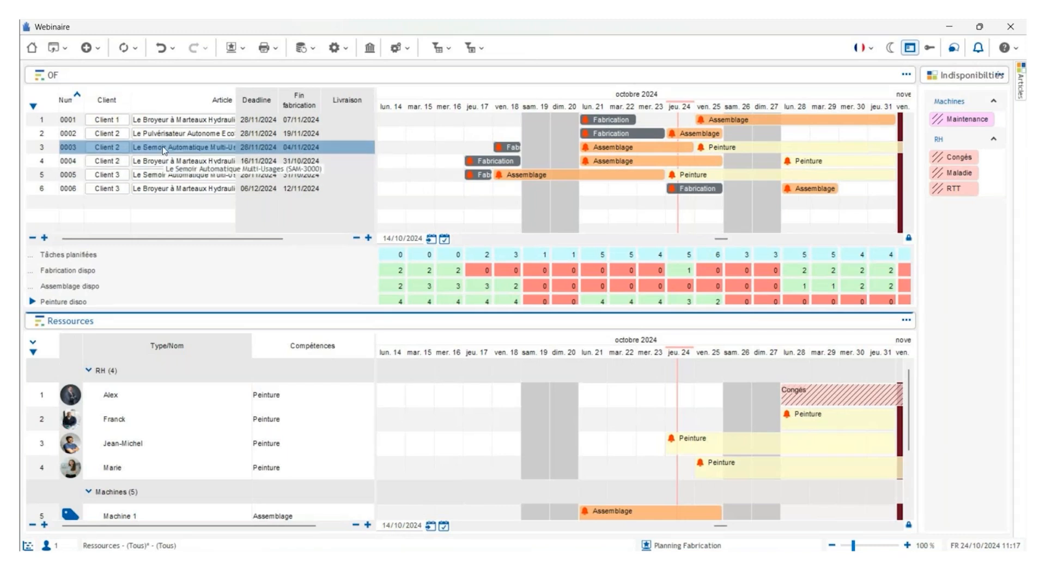
# Step: Examine the RH and Machines resources with their skills, and the unavailability types offered for each
pyautogui.click(211, 397)
pyautogui.click(197, 412)
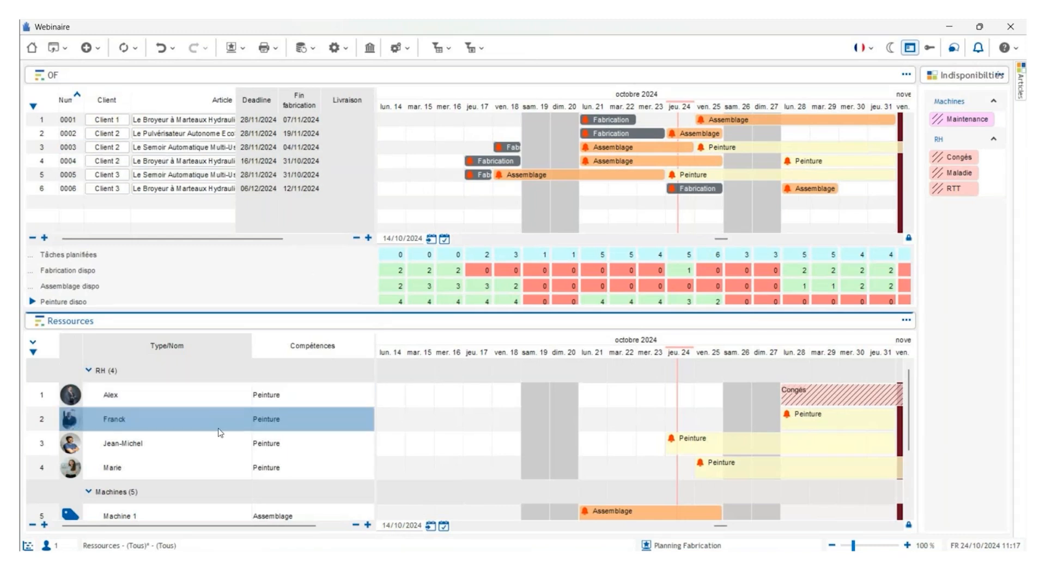
pyautogui.click(187, 404)
pyautogui.scroll(-3, 185, 412)
pyautogui.click(185, 412)
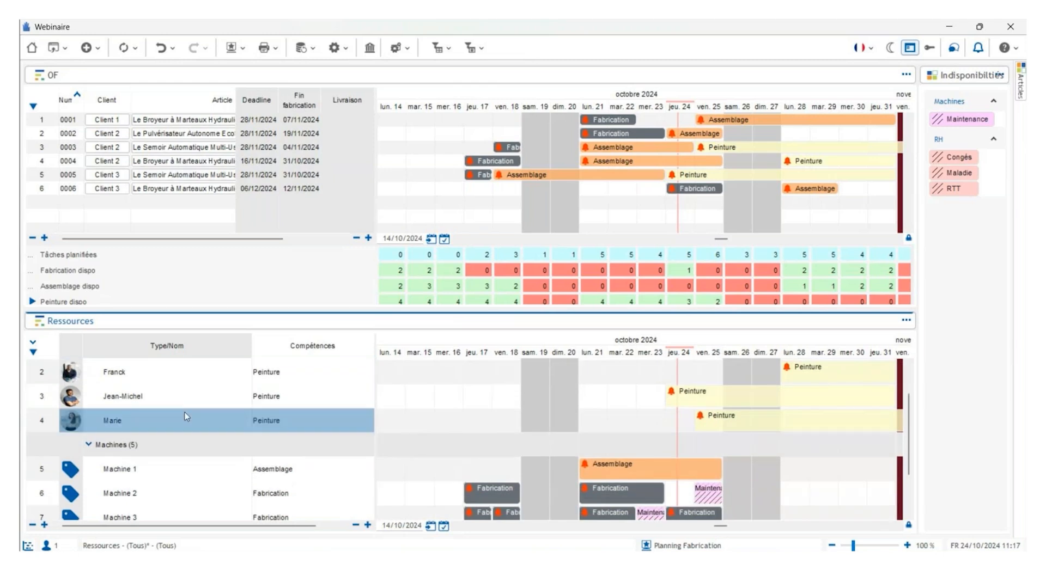
pyautogui.scroll(-2, 184, 413)
pyautogui.click(190, 452)
pyautogui.scroll(5, 192, 465)
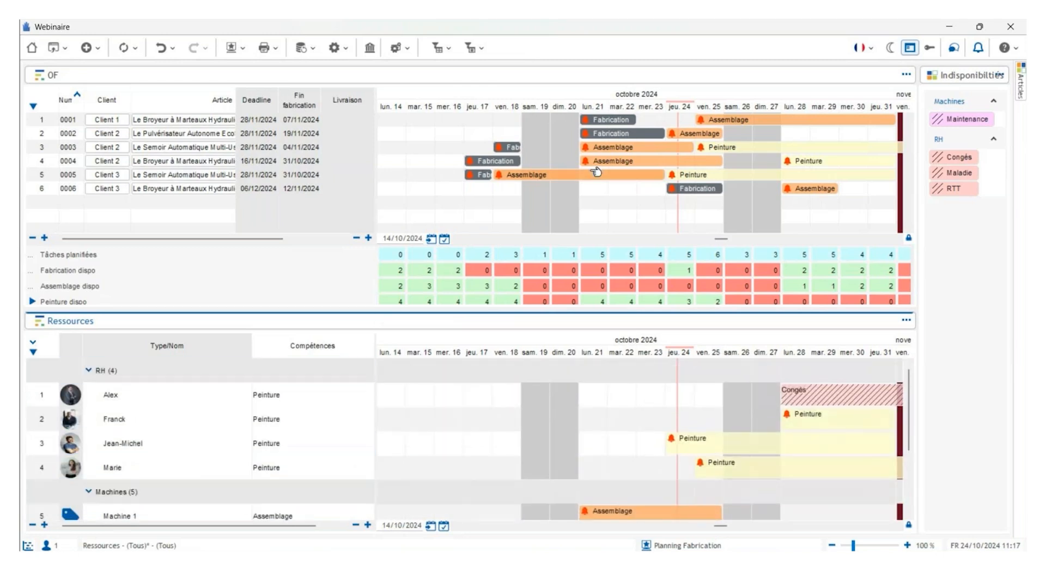
pyautogui.click(965, 123)
pyautogui.click(989, 226)
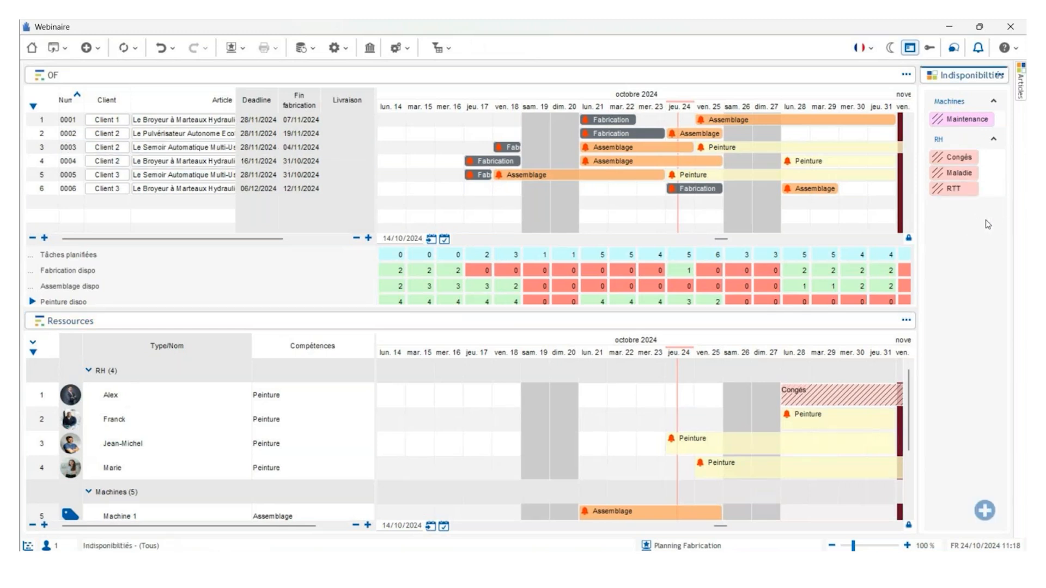
# Step: Start a new OF with the next sequential number, choosing Client 3 as client and Article test as article
pyautogui.click(151, 213)
pyautogui.click(161, 219)
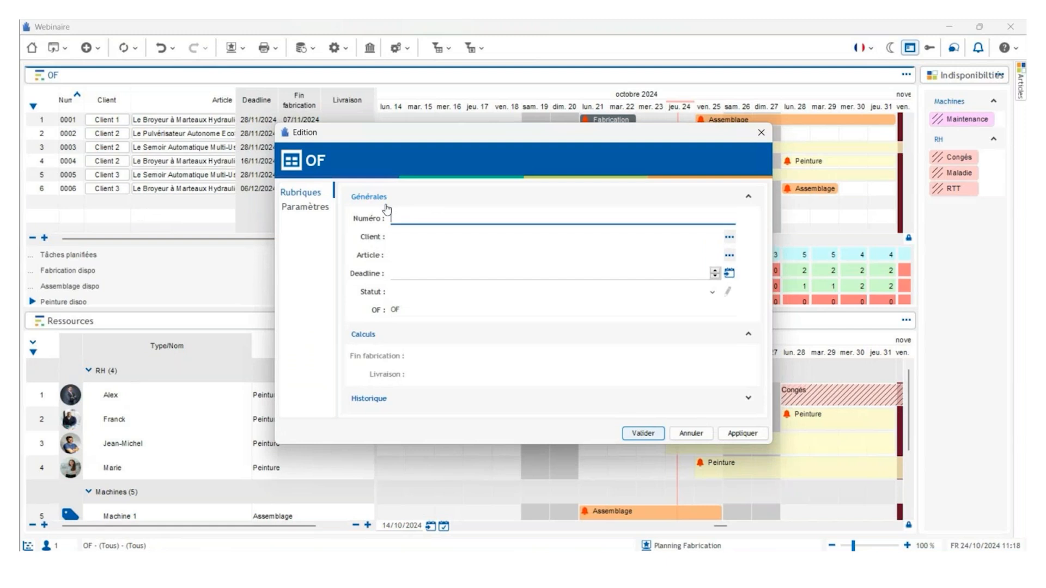
pyautogui.write('0007')
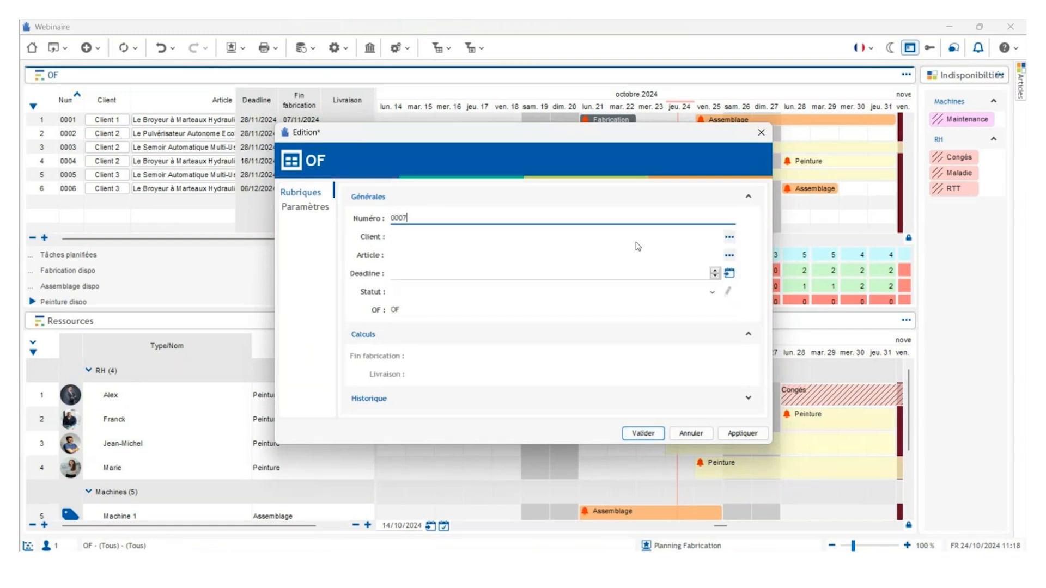
pyautogui.click(729, 236)
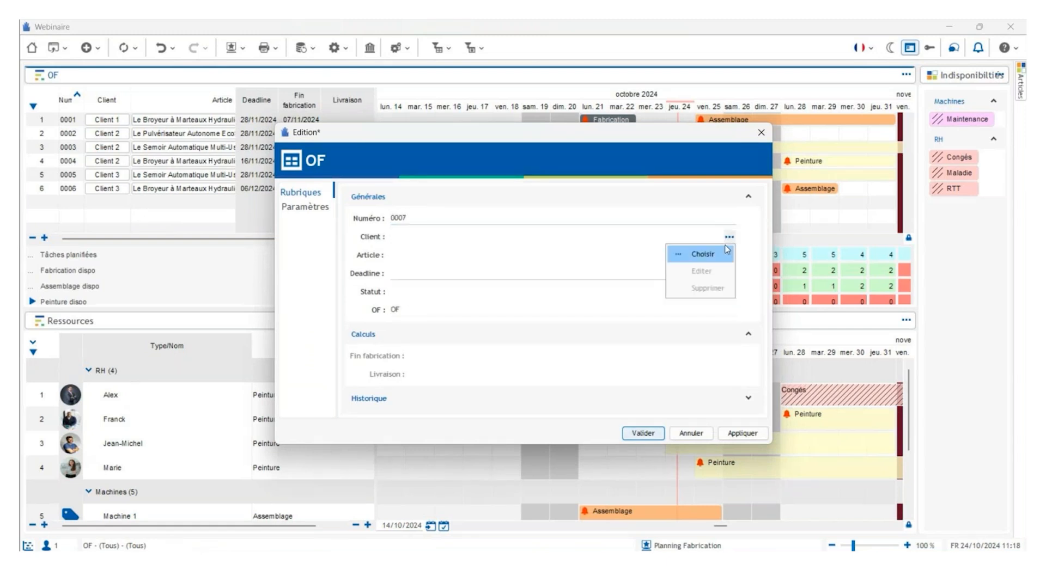
pyautogui.click(708, 252)
pyautogui.doubleClick(474, 204)
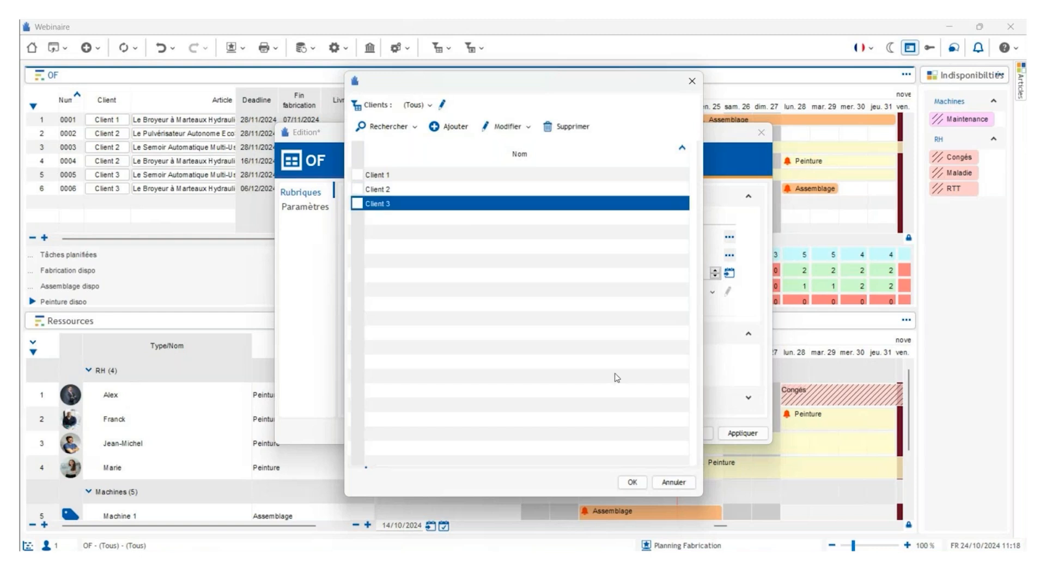
pyautogui.click(729, 255)
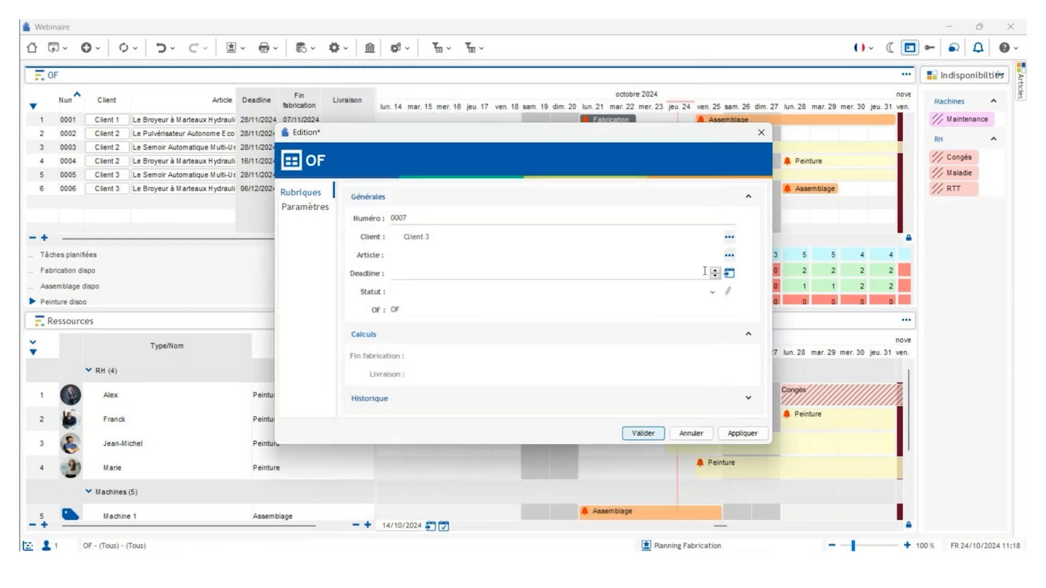
pyautogui.click(750, 271)
pyautogui.click(474, 175)
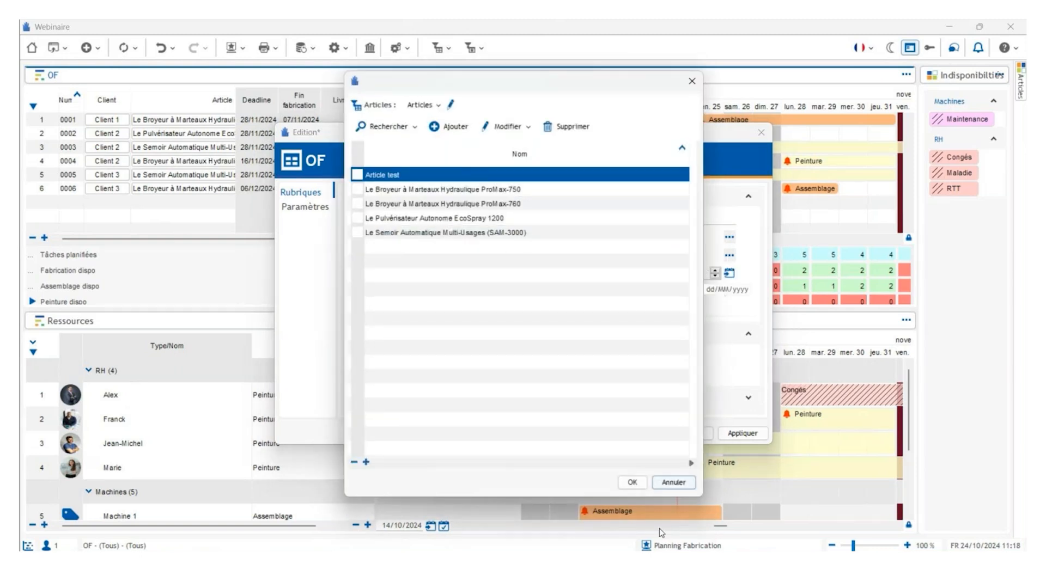
pyautogui.click(631, 482)
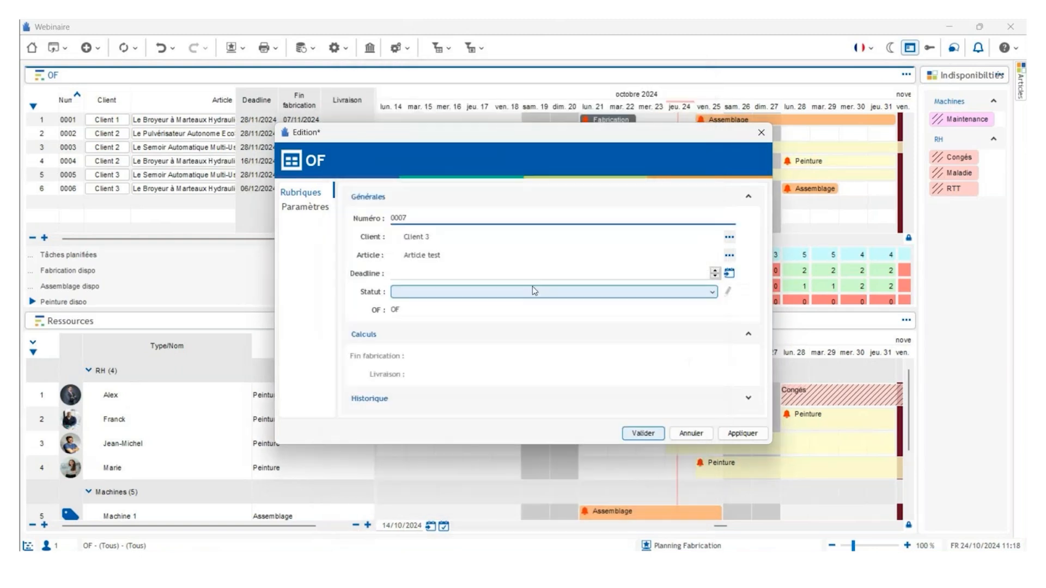
# Step: Set the new OF's deadline to 30/11/2024 and its status to A faire, and save it
pyautogui.click(729, 274)
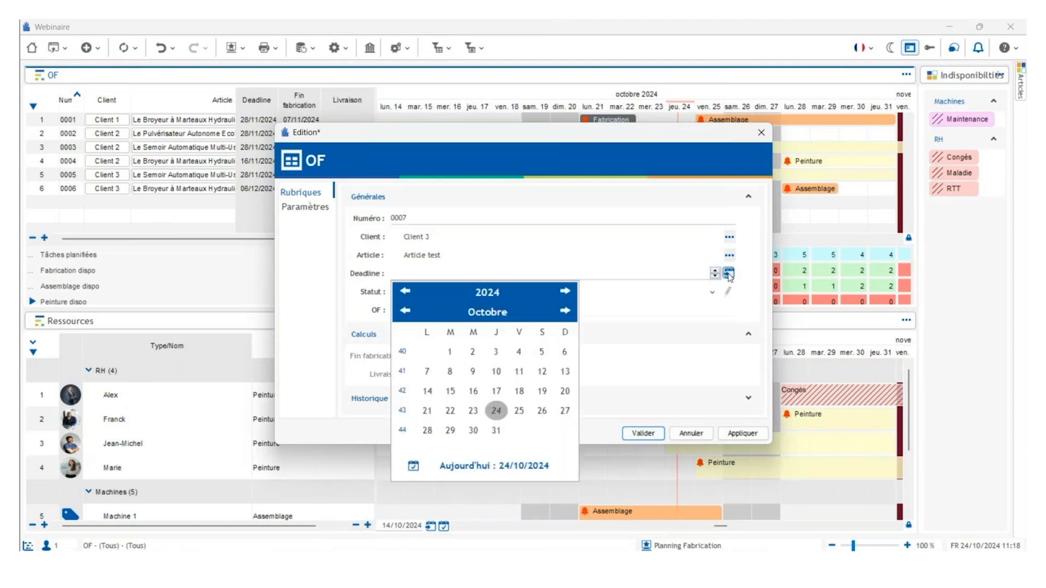
pyautogui.click(565, 312)
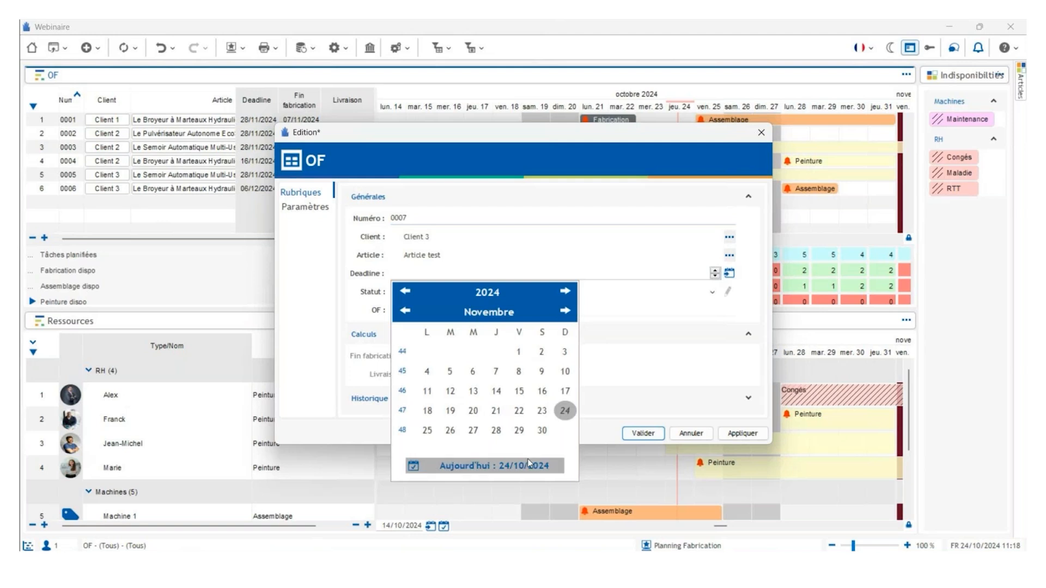
pyautogui.click(542, 431)
pyautogui.click(479, 293)
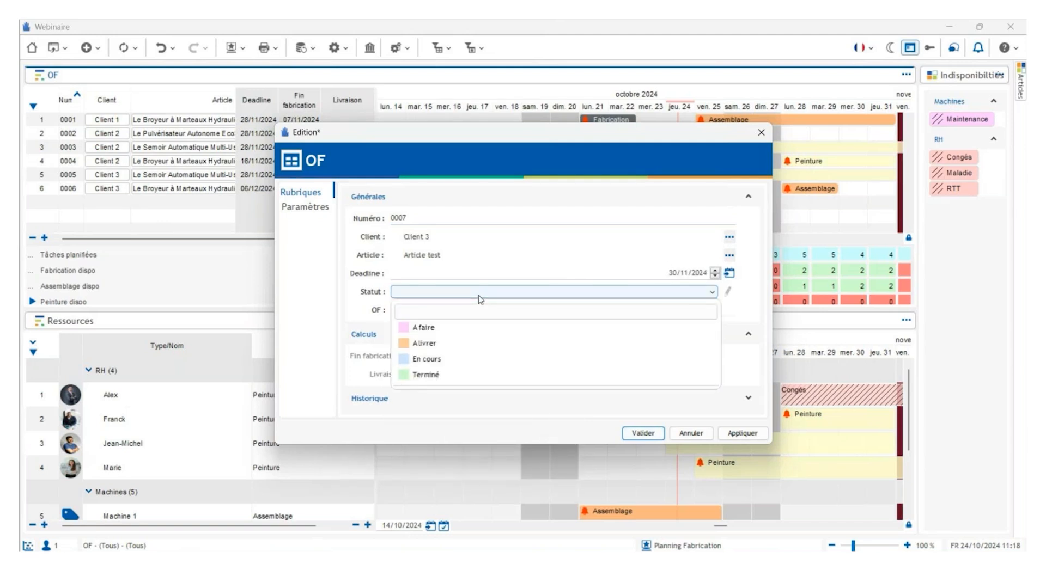
pyautogui.click(457, 327)
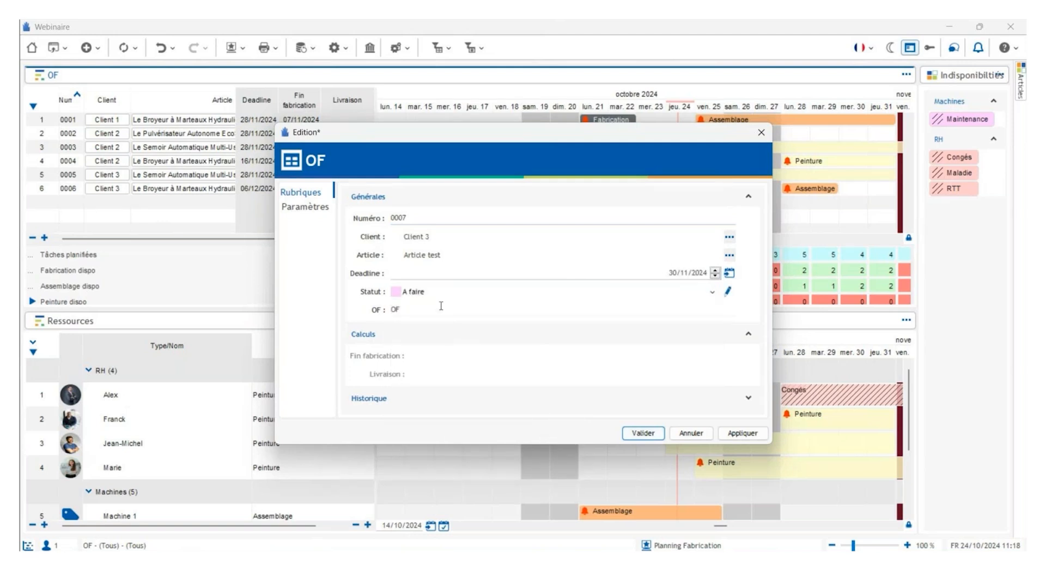
pyautogui.click(643, 434)
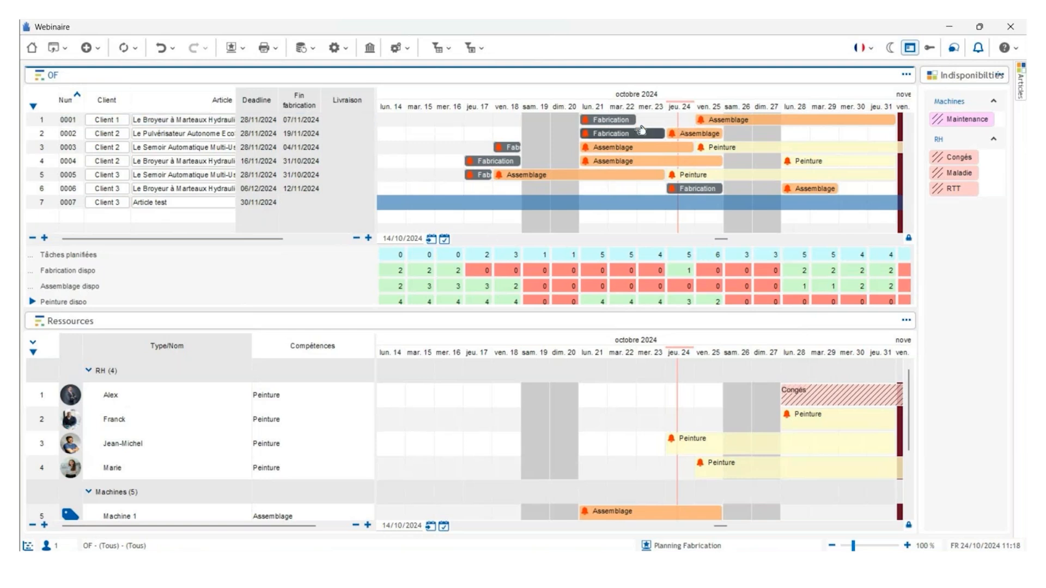
# Step: Delete all scheduled Fabrication, Assemblage and Peinture activities from the planning, accepting the deletion for every event
pyautogui.click(570, 129)
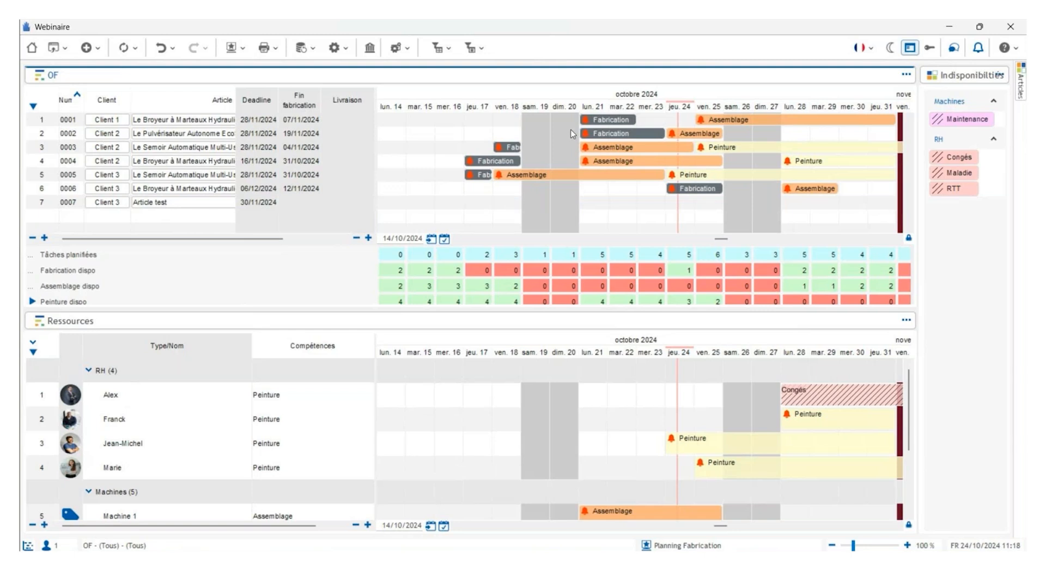
pyautogui.hotkey('ctrl', 'a')
pyautogui.press('Delete')
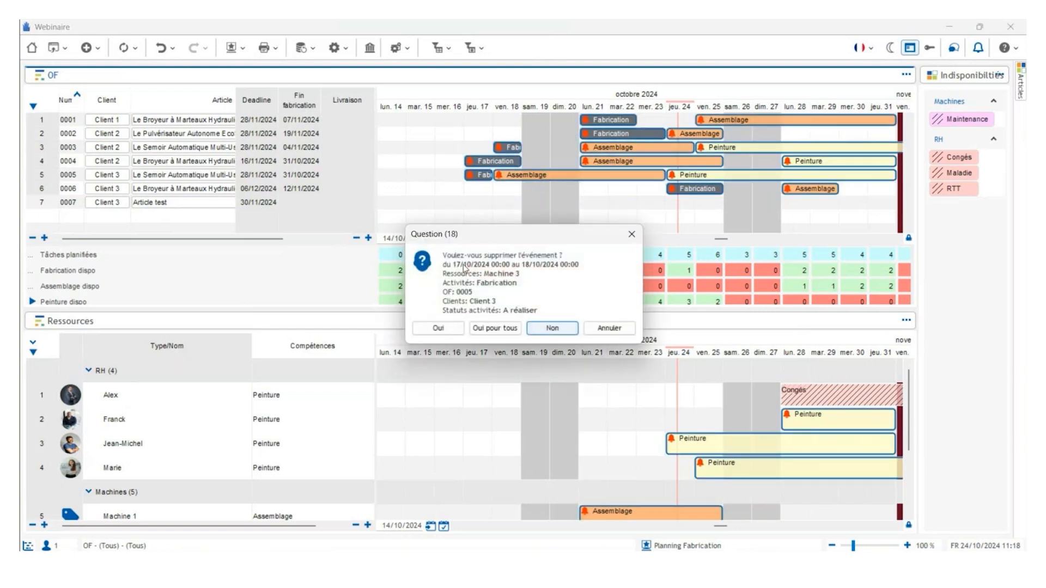
pyautogui.click(501, 330)
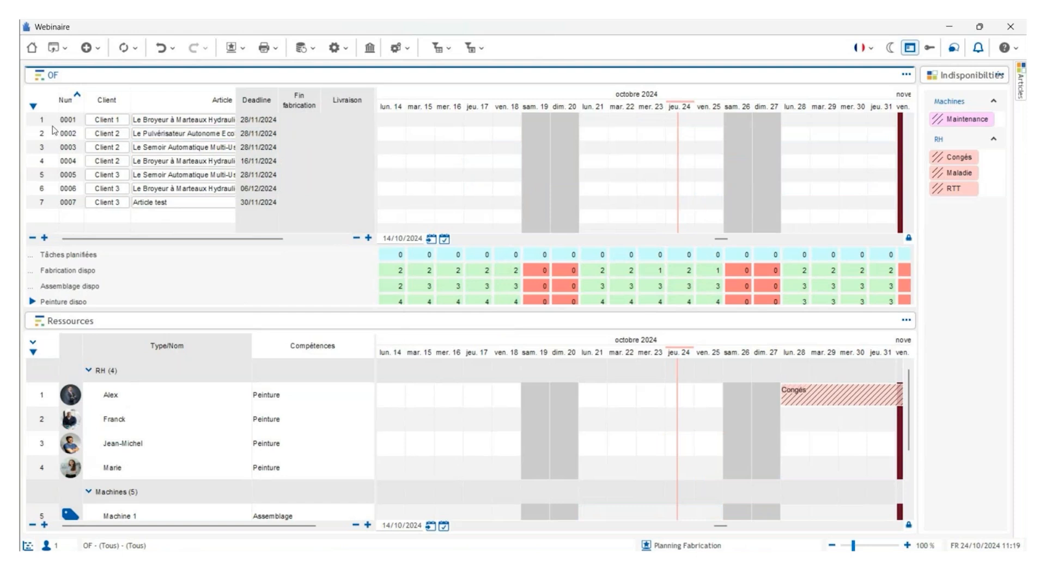
# Step: Review the unplanned OFs' clients, articles and deadlines, and look at the available resources' skills
pyautogui.click(148, 133)
pyautogui.click(149, 148)
pyautogui.click(153, 188)
pyautogui.click(156, 175)
pyautogui.click(113, 121)
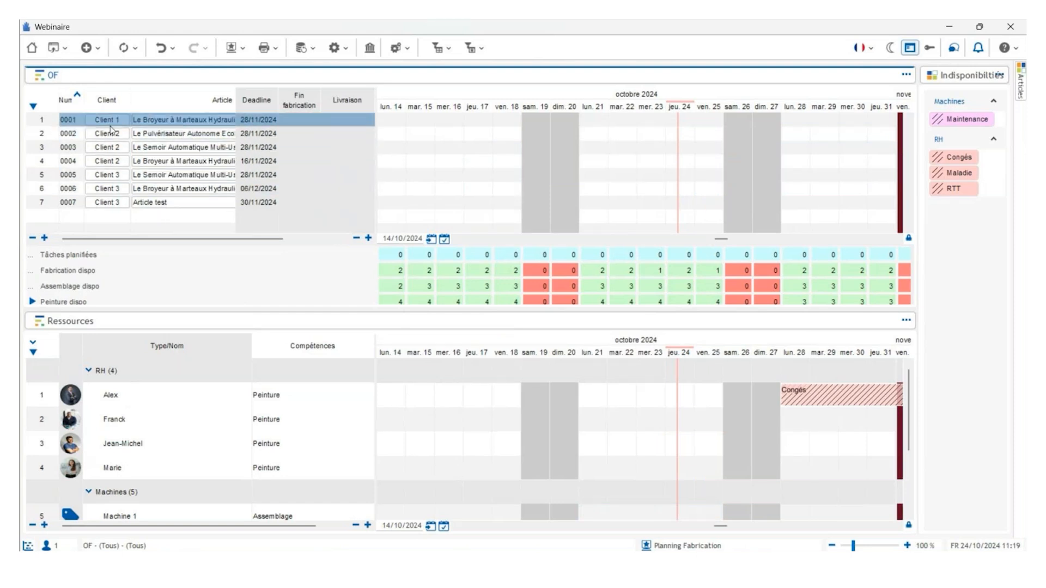
pyautogui.click(81, 134)
pyautogui.click(143, 123)
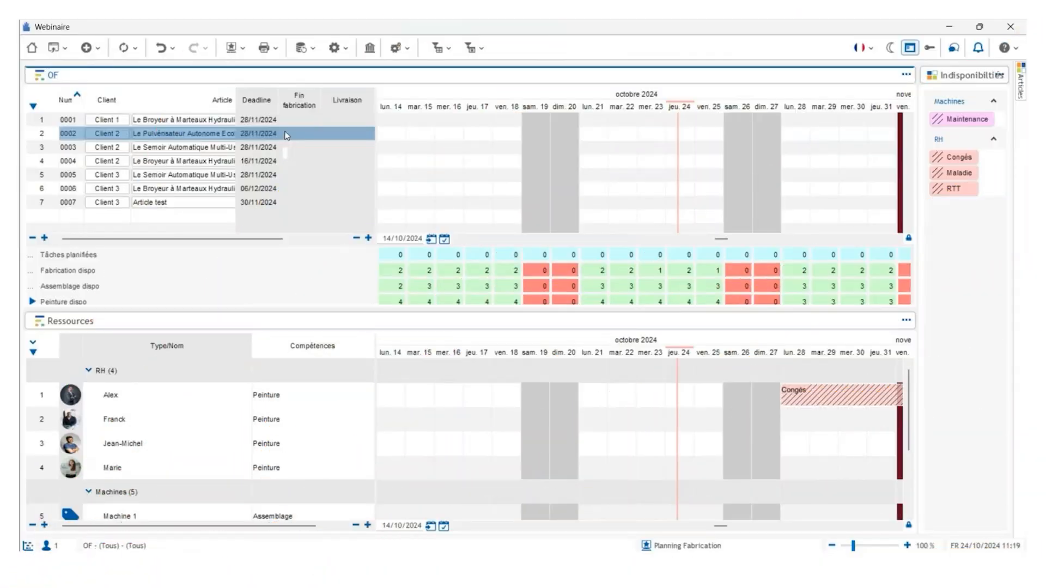
pyautogui.click(262, 121)
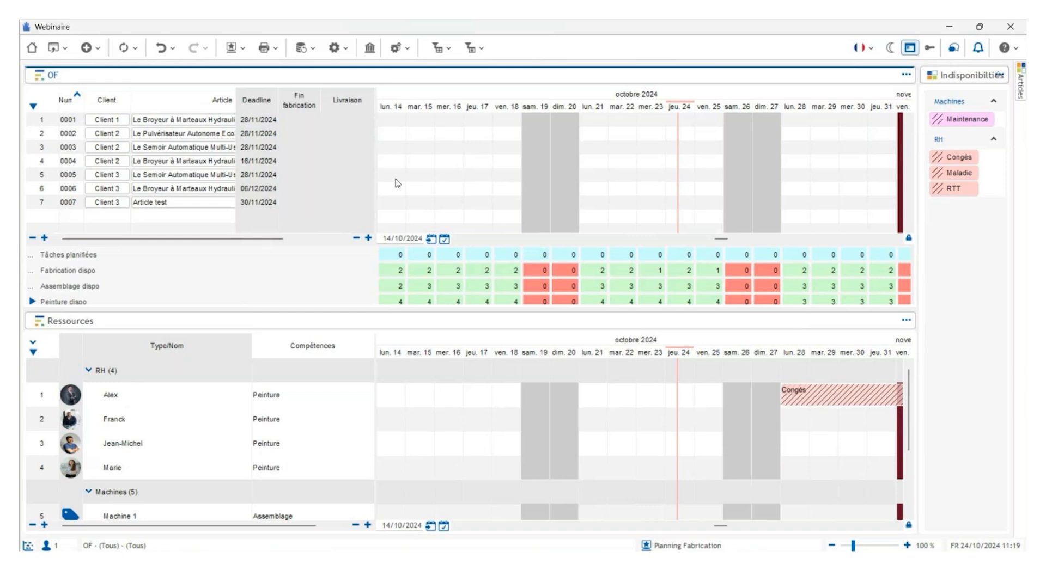
pyautogui.scroll(-1, 276, 404)
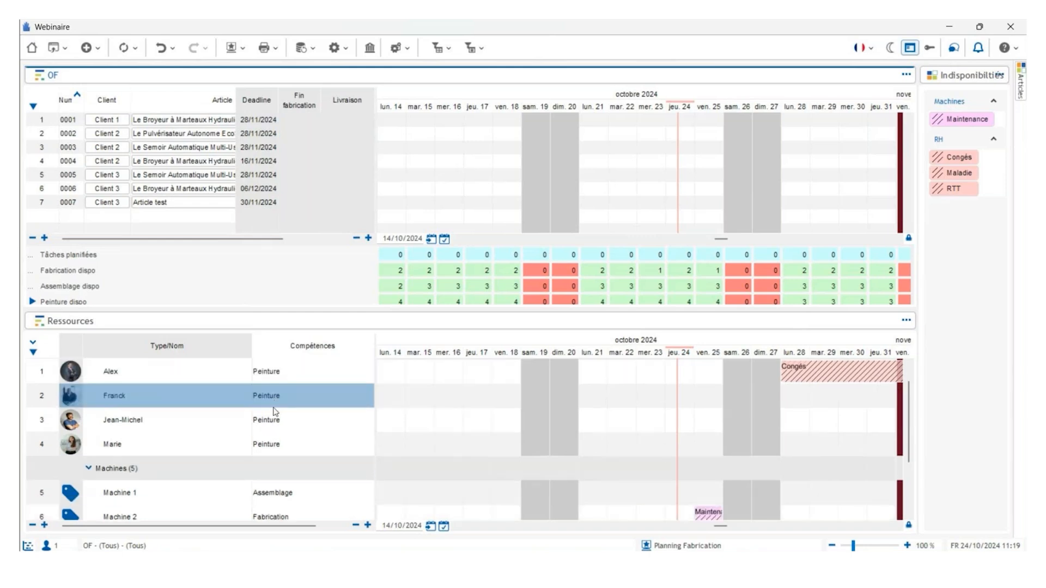
# Step: Run the Ordonnancement automatic scheduling to plan the activities of all the unplanned OFs on the available resources
pyautogui.scroll(-1, 275, 436)
pyautogui.scroll(2, 245, 452)
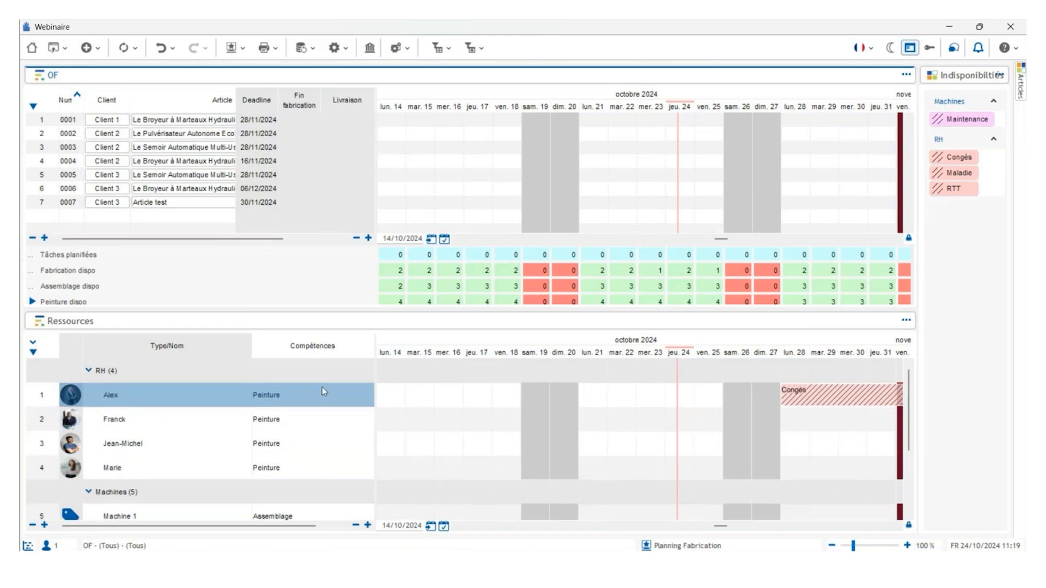
pyautogui.scroll(-5, 319, 414)
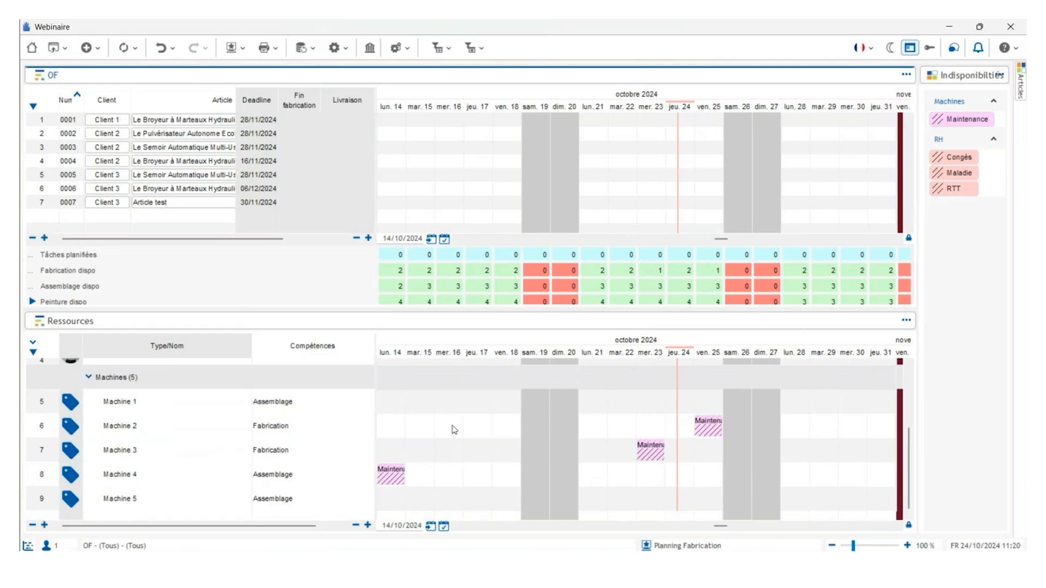
pyautogui.scroll(5, 453, 424)
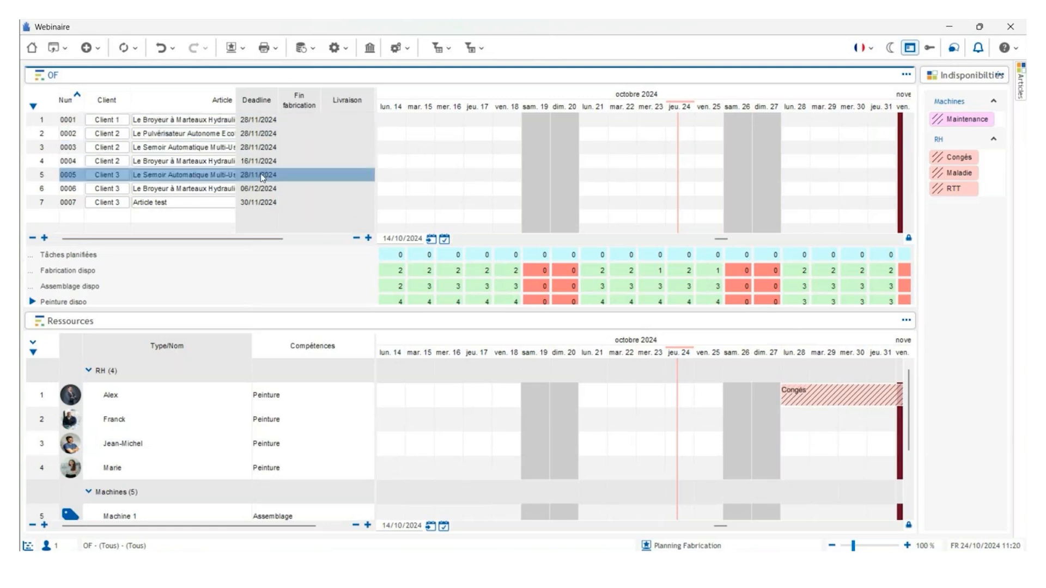
pyautogui.click(399, 53)
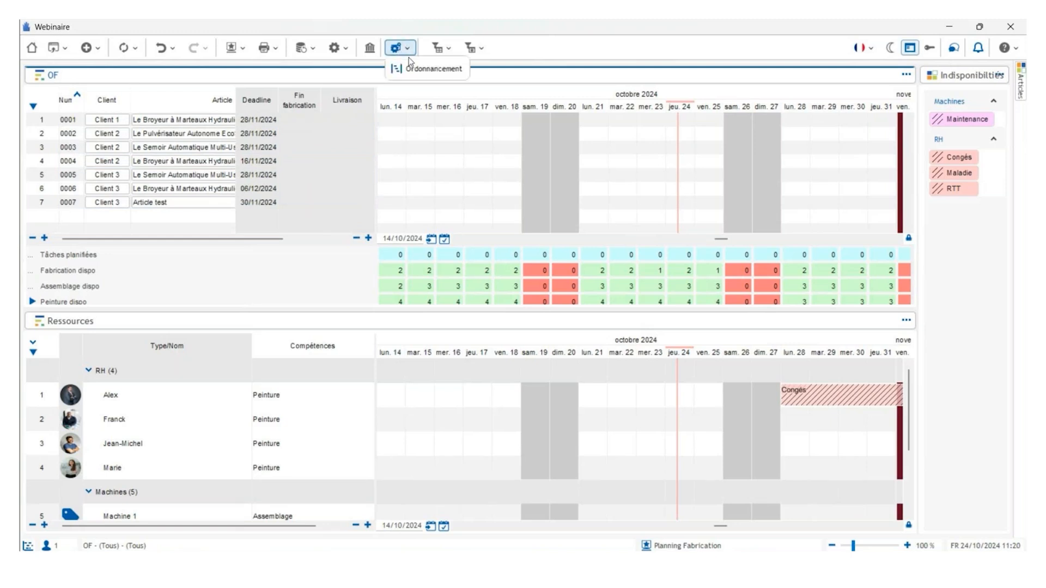
pyautogui.click(416, 71)
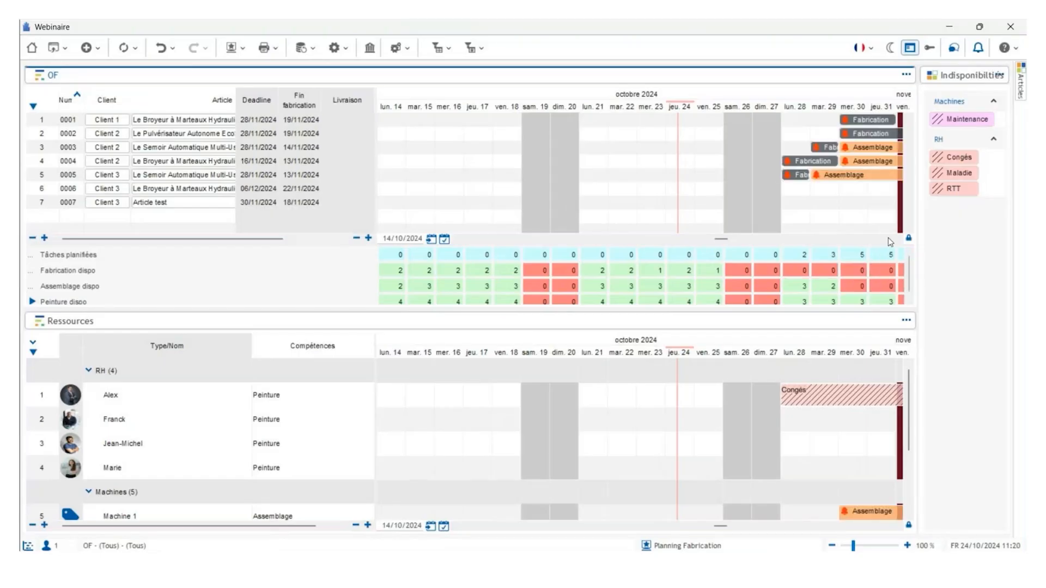
# Step: Examine the generated schedule for each OF and the activities assigned to the staff and machines in October and November 2024
pyautogui.click(345, 119)
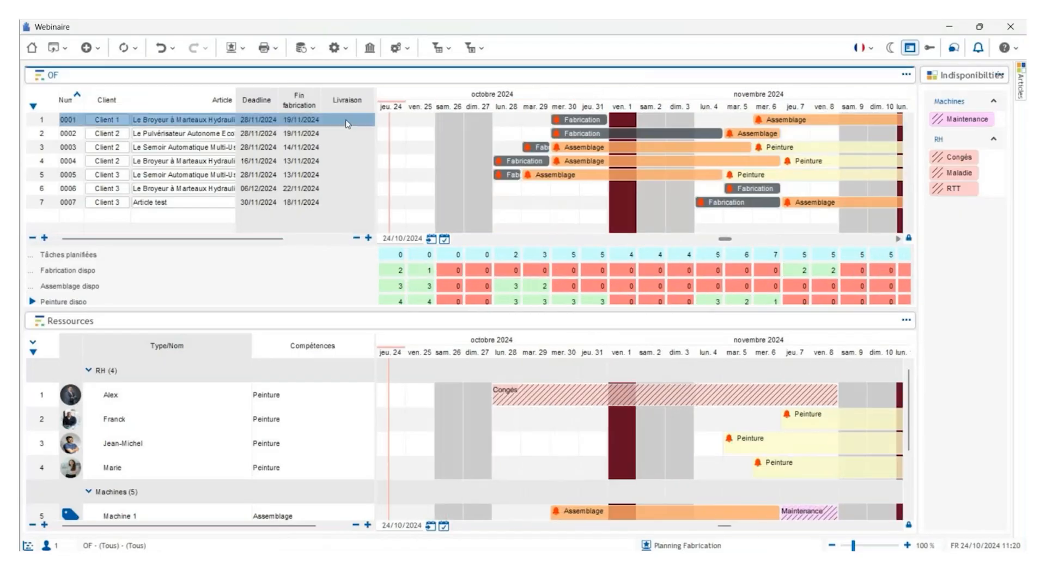
pyautogui.click(273, 162)
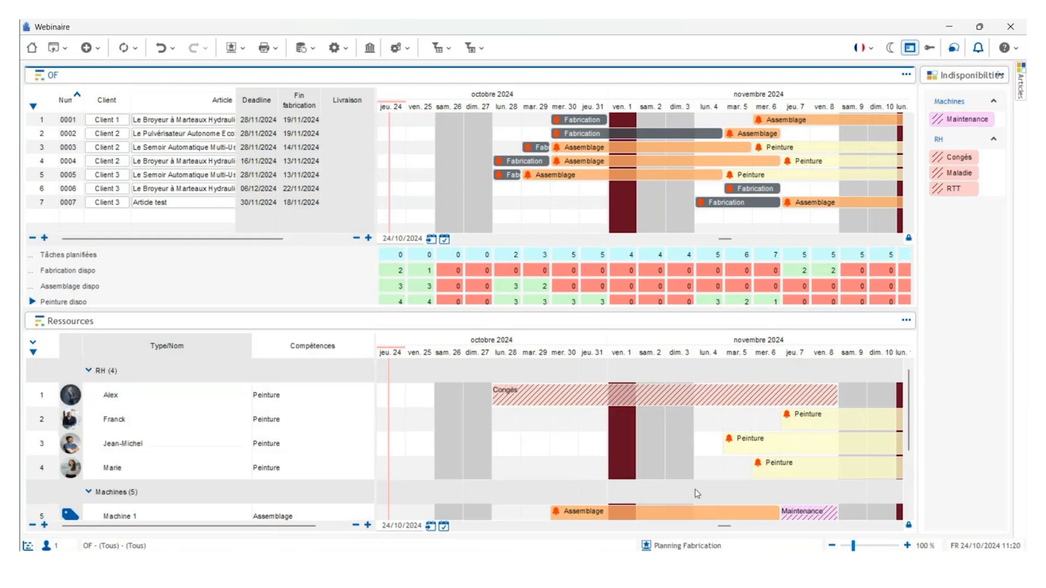
pyautogui.click(897, 528)
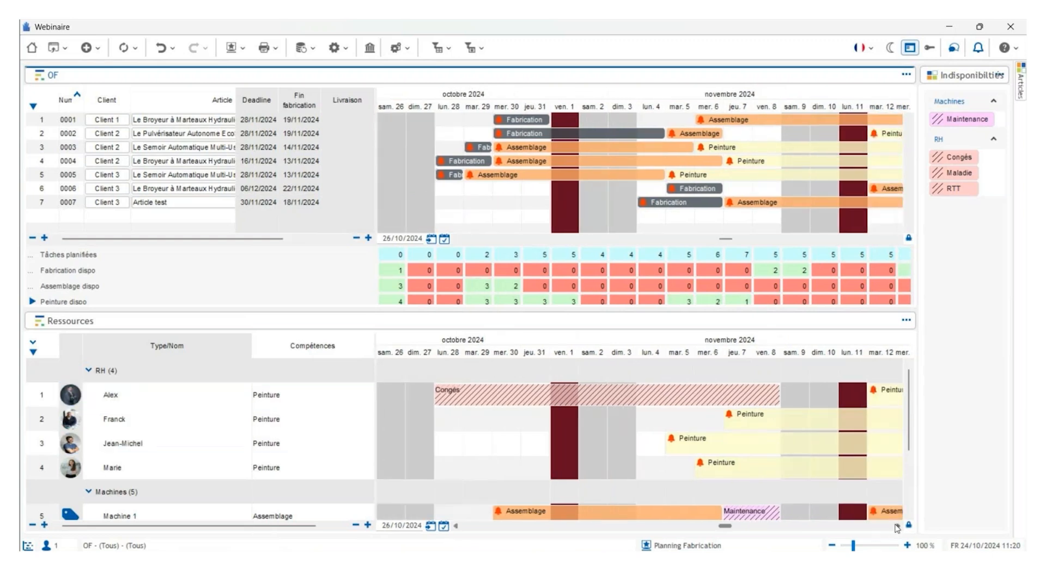
pyautogui.scroll(-1, 443, 453)
pyautogui.scroll(-1, 442, 454)
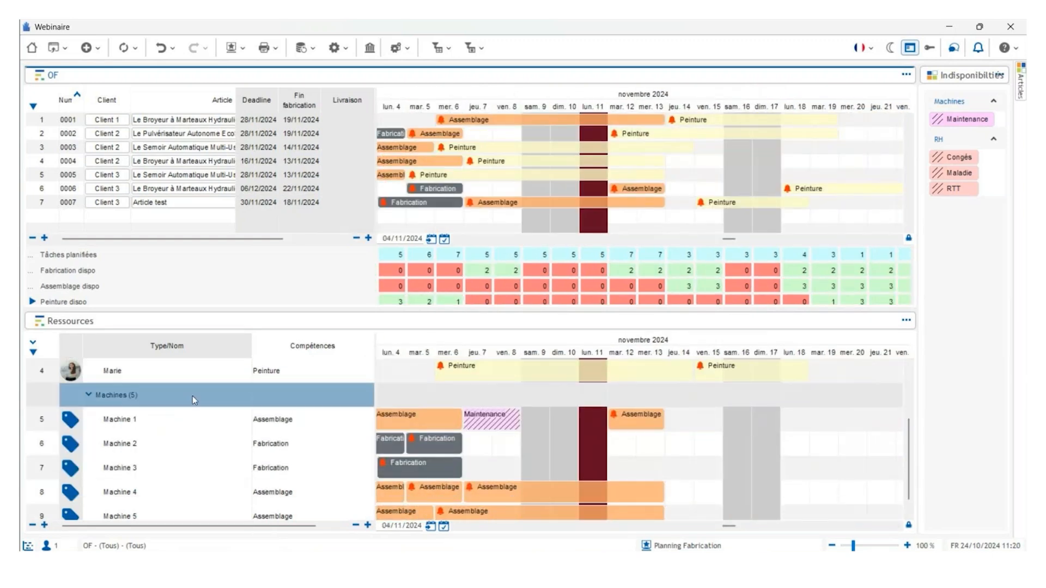
pyautogui.click(455, 526)
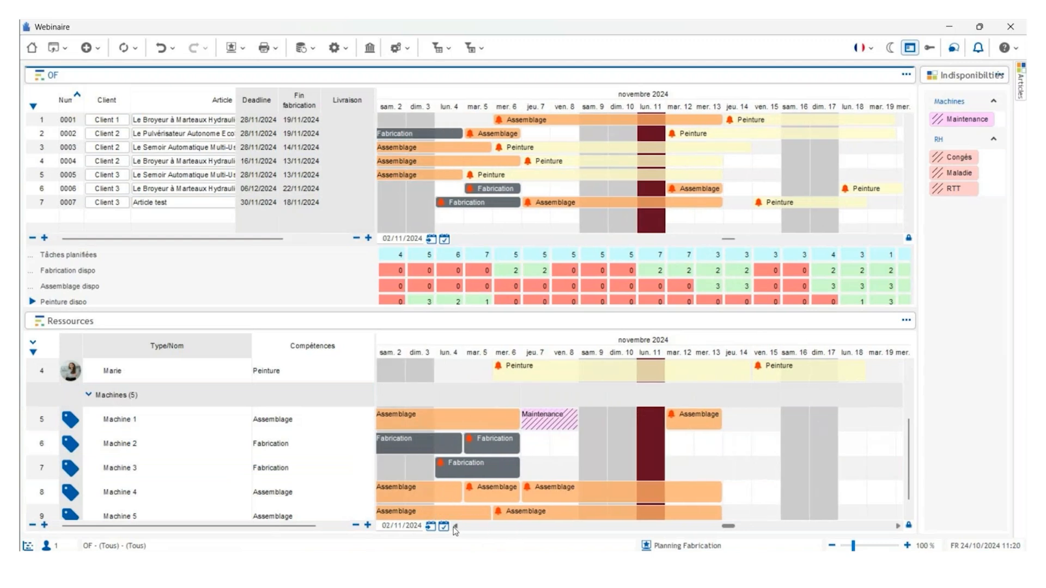
pyautogui.click(269, 426)
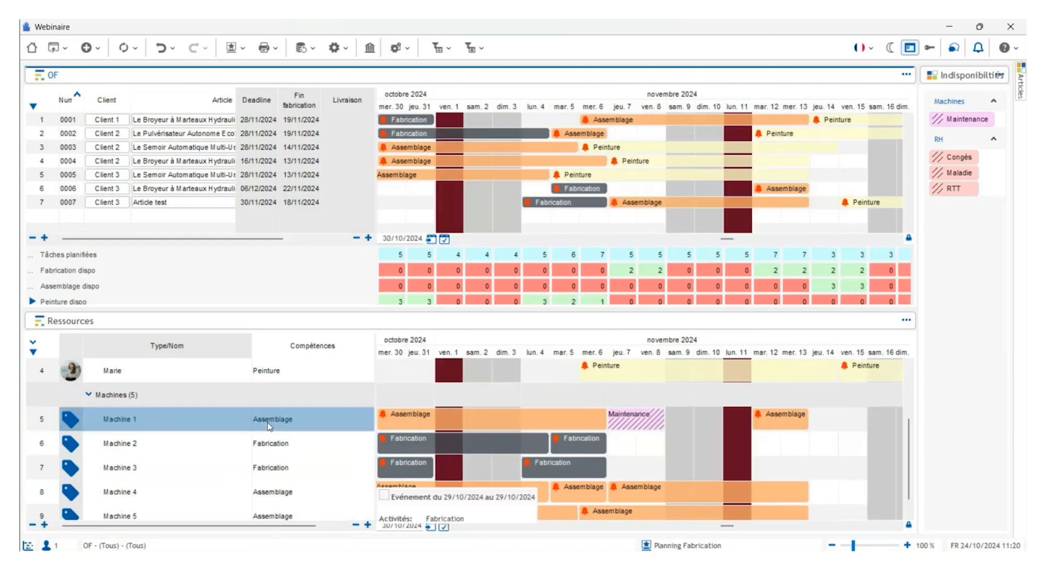
pyautogui.click(436, 419)
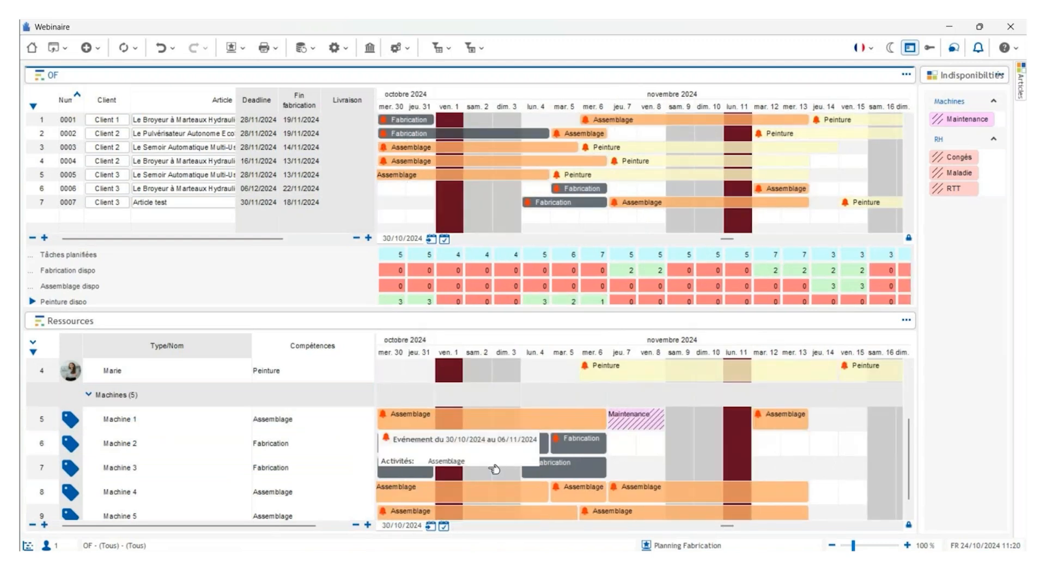
pyautogui.click(301, 418)
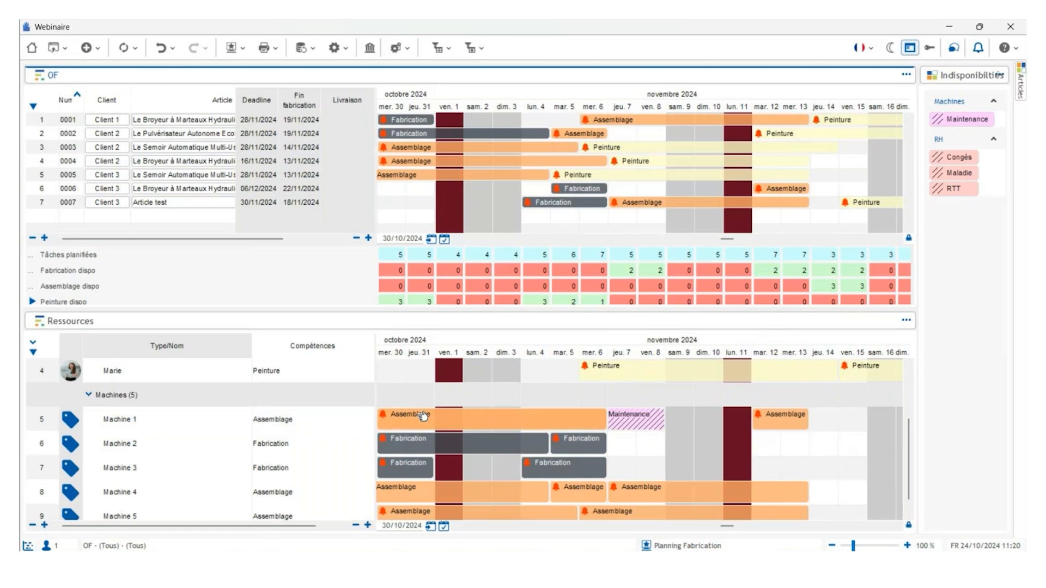
pyautogui.click(306, 443)
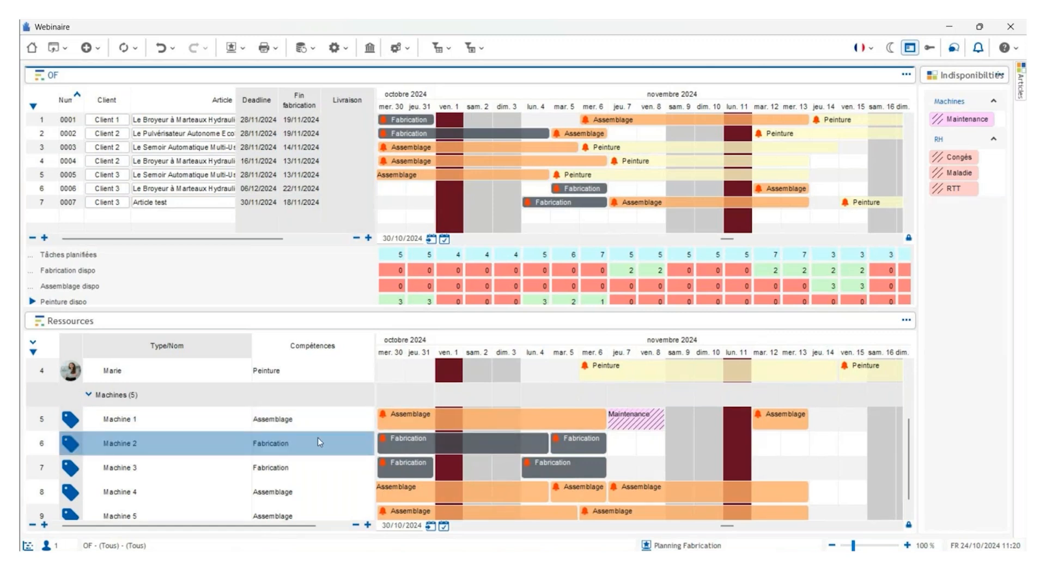
pyautogui.click(456, 239)
pyautogui.click(456, 239)
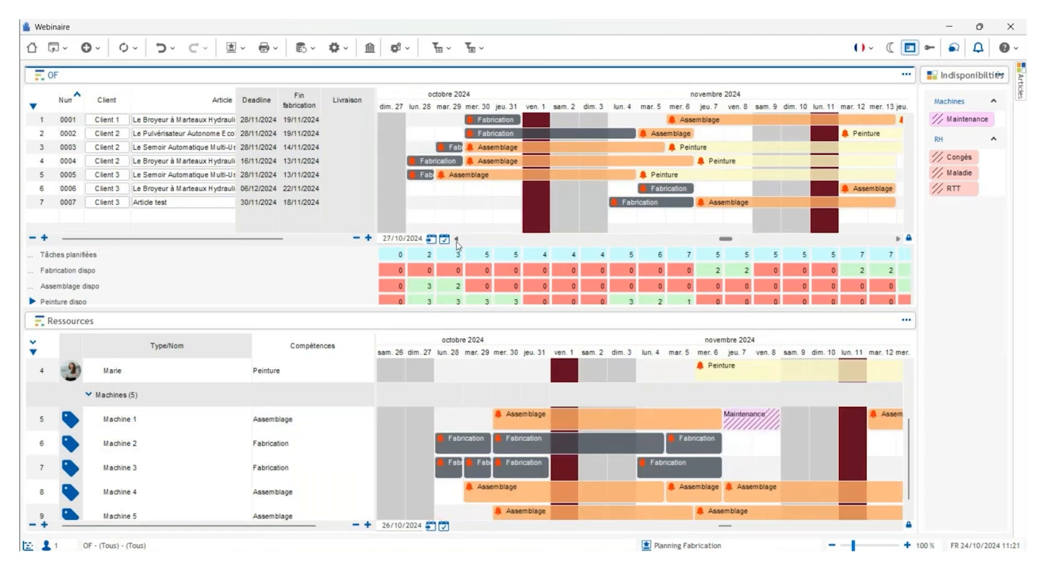
pyautogui.click(456, 239)
pyautogui.click(457, 240)
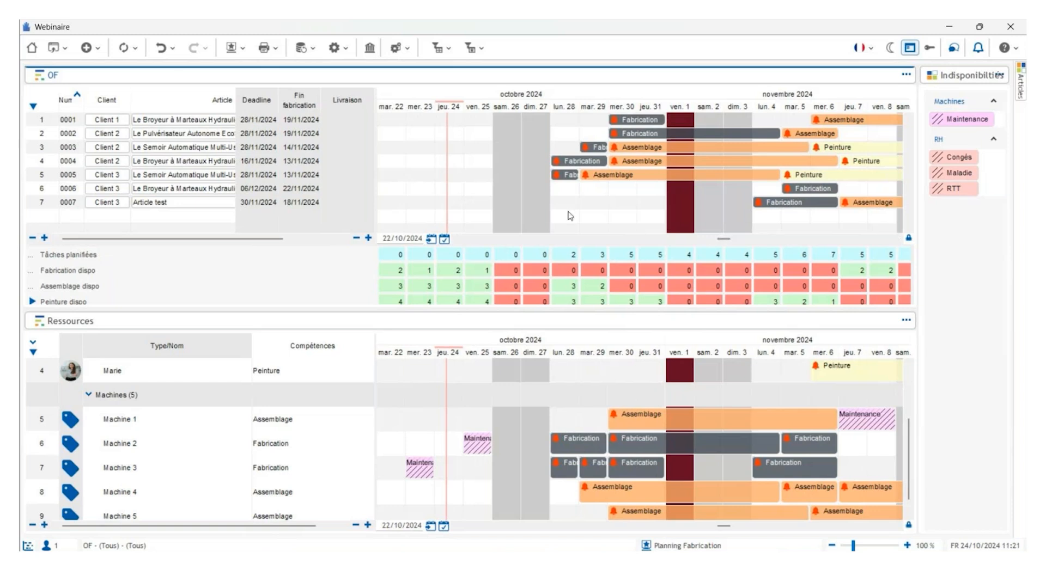
pyautogui.click(566, 176)
pyautogui.rightClick(566, 175)
pyautogui.moveTo(604, 208)
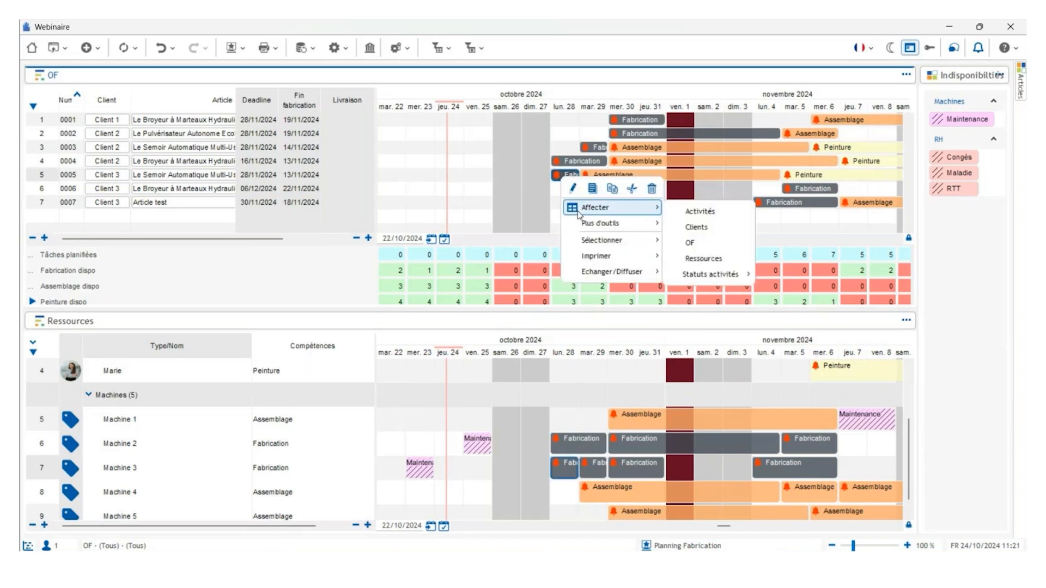
pyautogui.moveTo(724, 274)
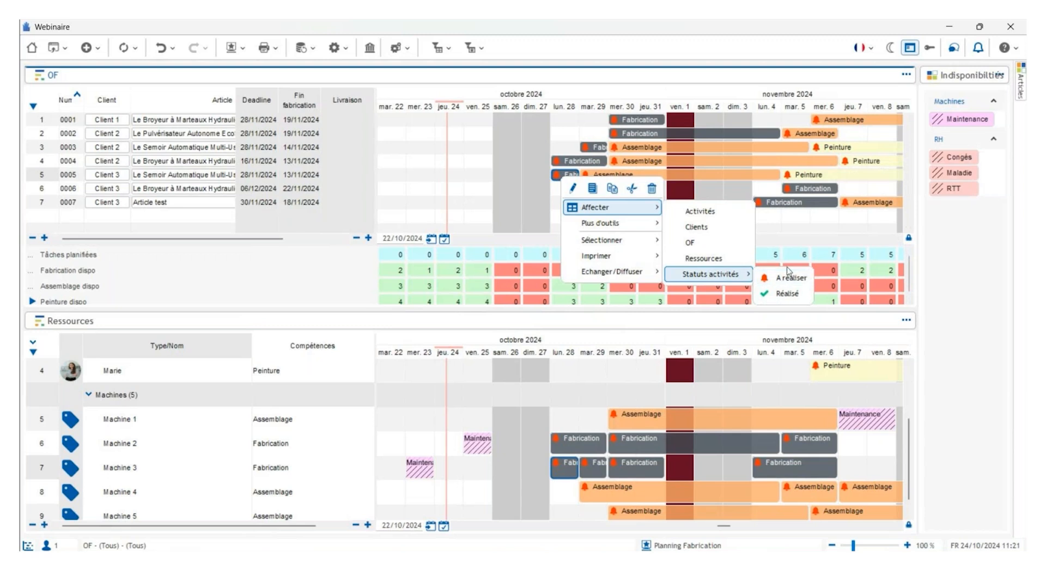
pyautogui.click(573, 152)
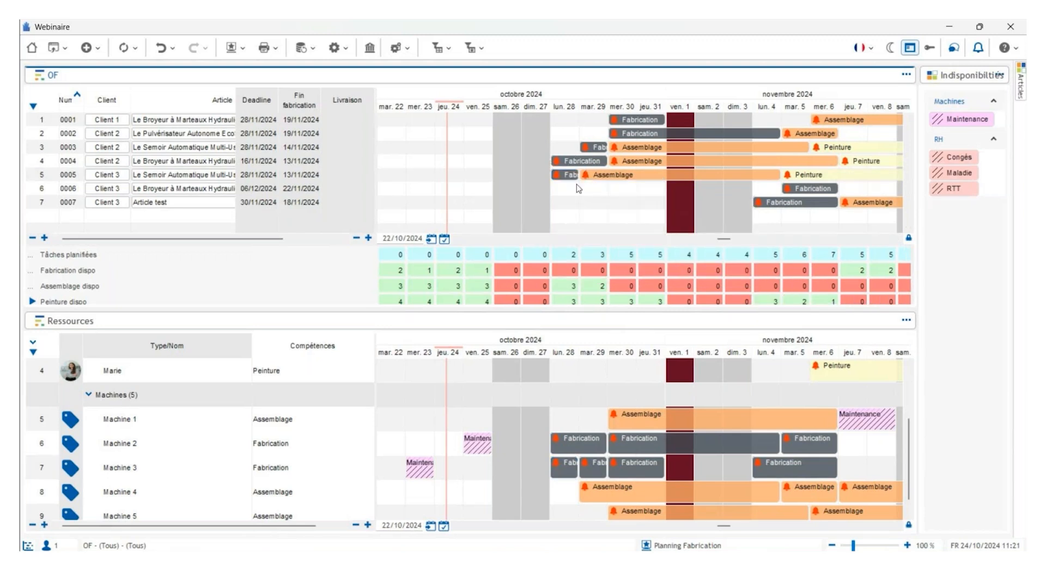
# Step: Move all scheduled activities together one week earlier, starting on 21 October 2024, and accept the occupied-resource conflicts for every event
pyautogui.hotkey('ctrl', 'a')
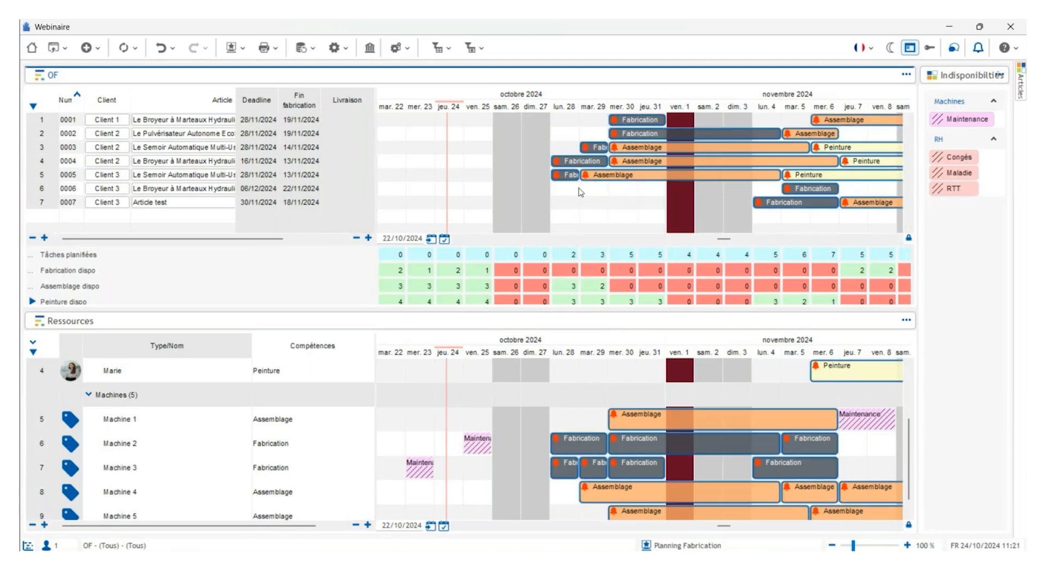
pyautogui.moveTo(577, 175); pyautogui.dragTo(396, 179)
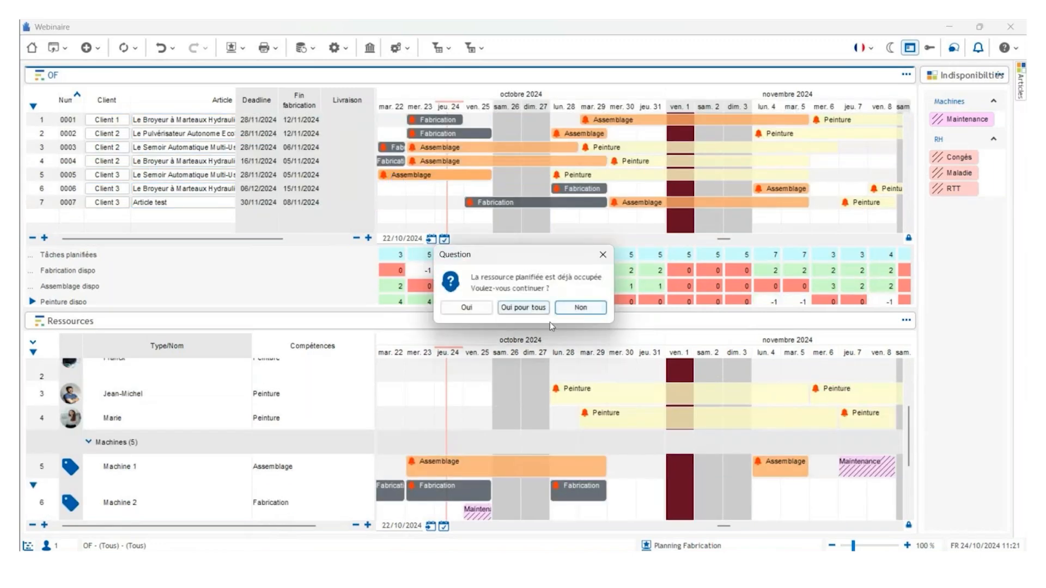
pyautogui.click(592, 308)
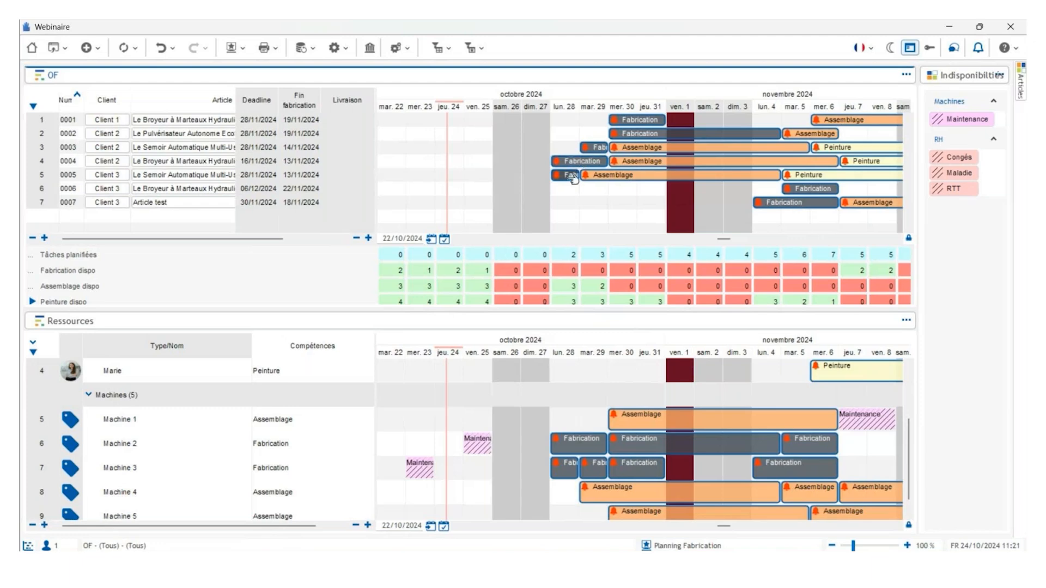
pyautogui.moveTo(561, 174); pyautogui.dragTo(511, 175)
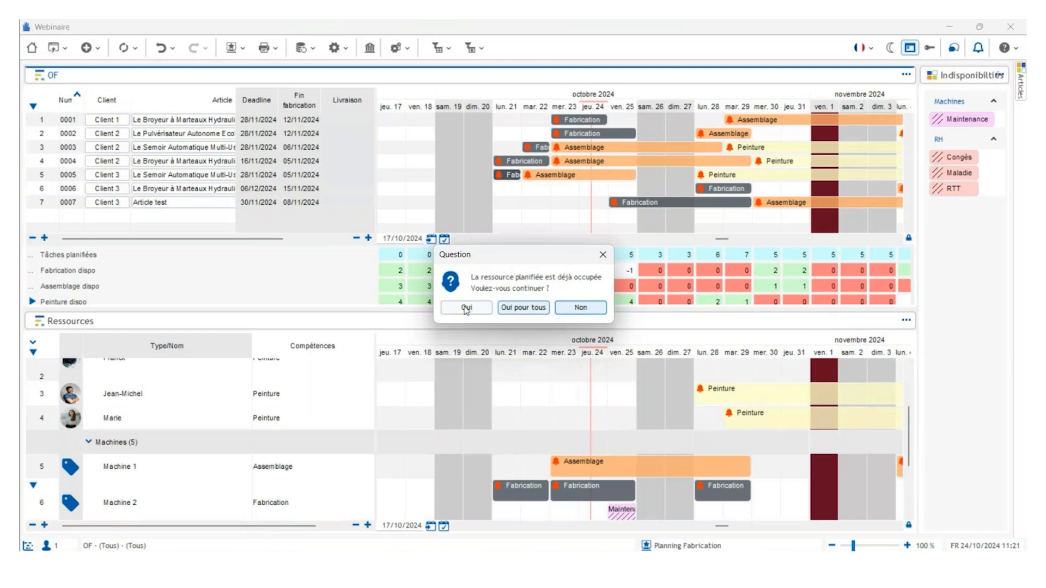
pyautogui.click(522, 307)
# Step: Set the activity status of the Fabrication activities of OFs 0005 and 0004 to Réalisé
pyautogui.scroll(-1, 523, 145)
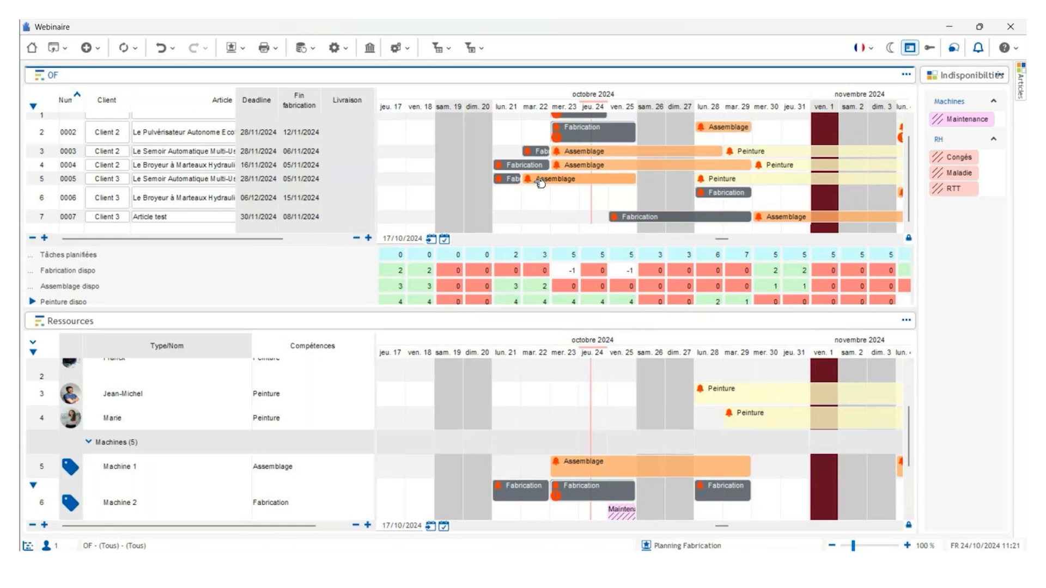
pyautogui.moveTo(522, 182)
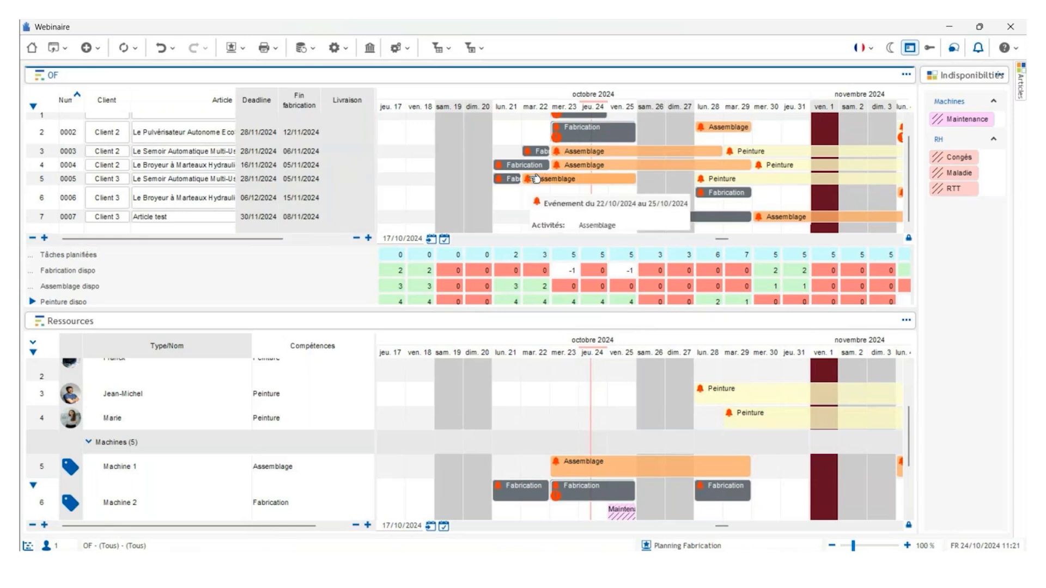
pyautogui.rightClick(522, 182)
pyautogui.moveTo(543, 227)
pyautogui.moveTo(550, 211)
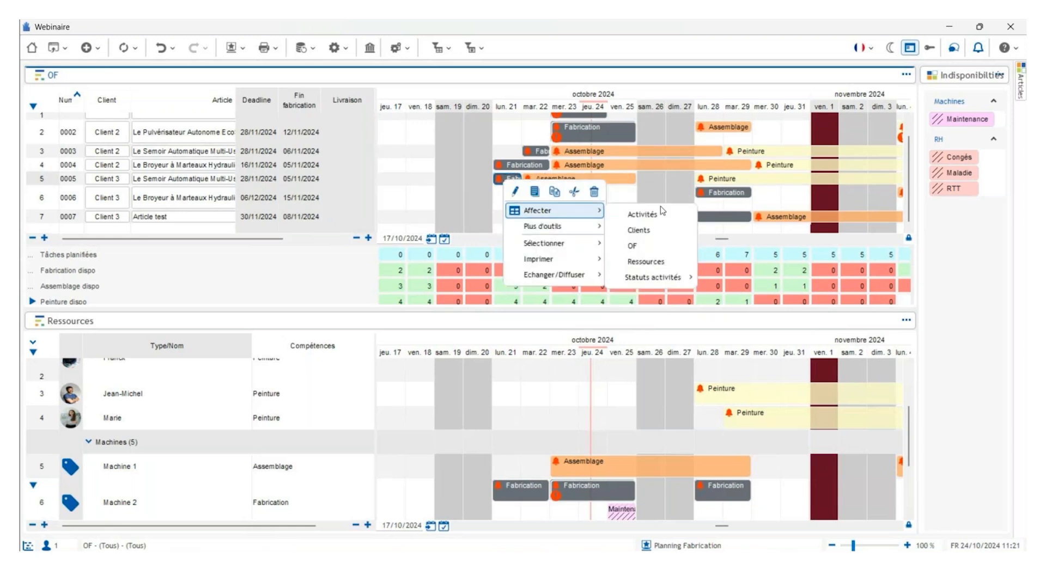
pyautogui.moveTo(665, 277)
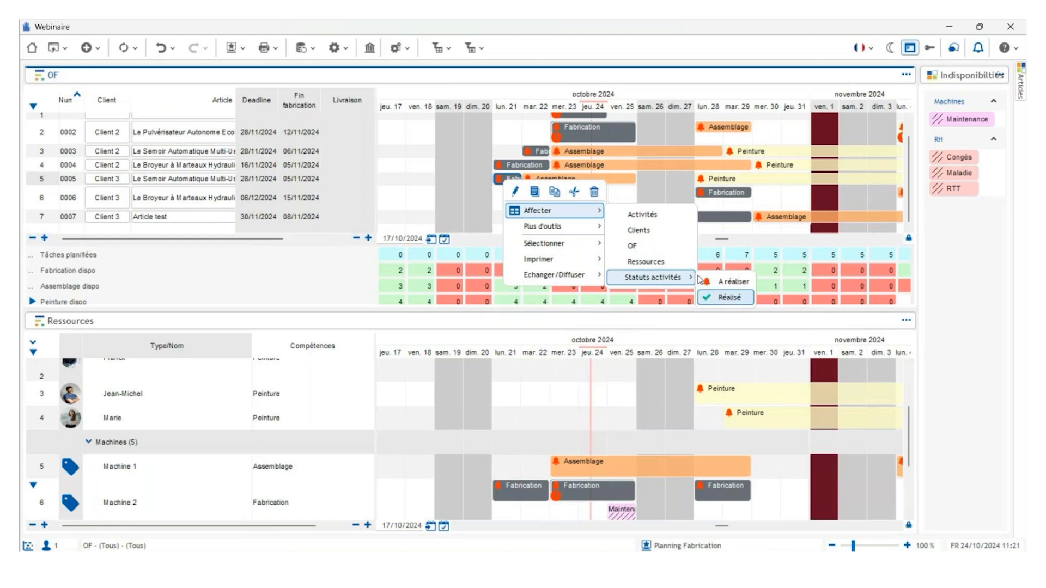
pyautogui.click(721, 299)
pyautogui.rightClick(538, 165)
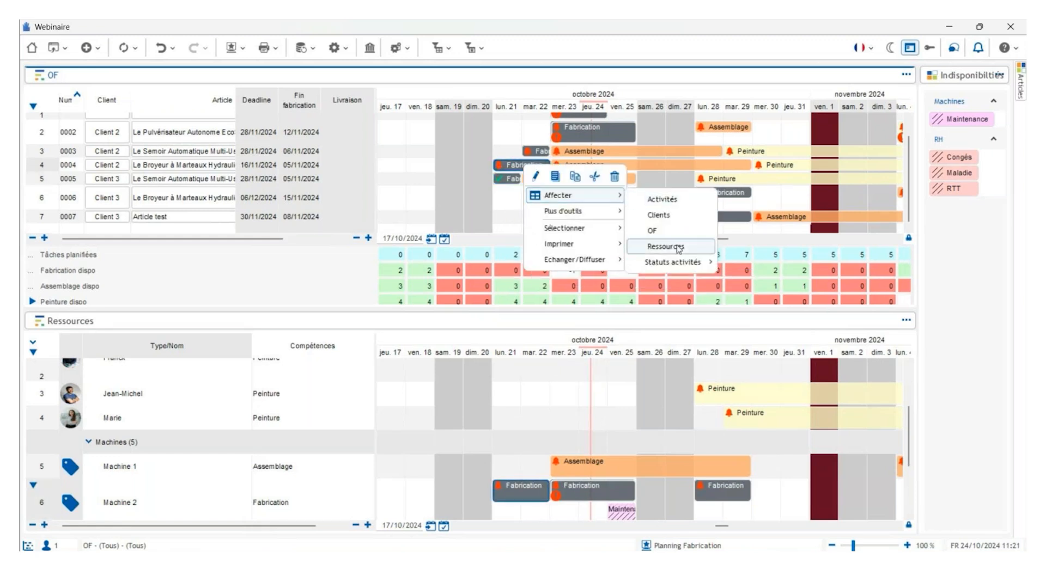
# Step: Set OF 0003's Fabrication and the Assemblage activities of OFs 0004 and 0005 to Réalisé together
pyautogui.click(532, 149)
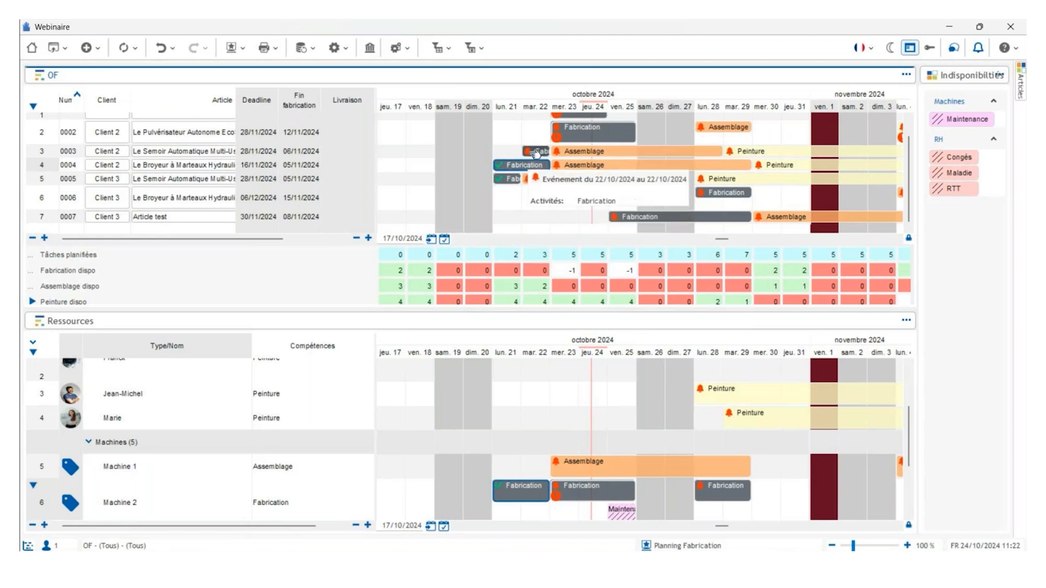
pyautogui.keyDown('ctrl'); pyautogui.click(568, 178); pyautogui.keyUp('ctrl')
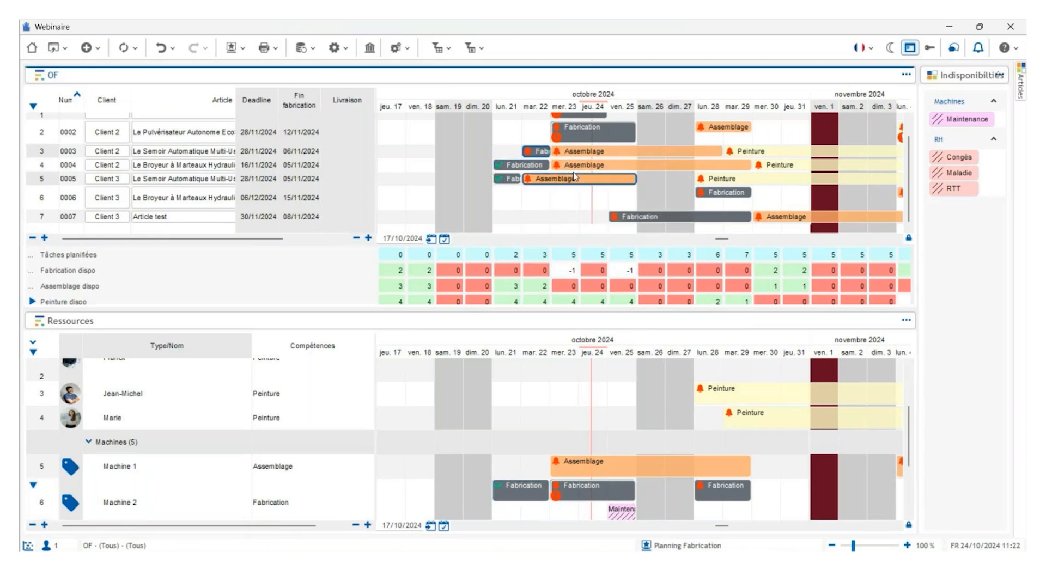
pyautogui.rightClick(579, 165)
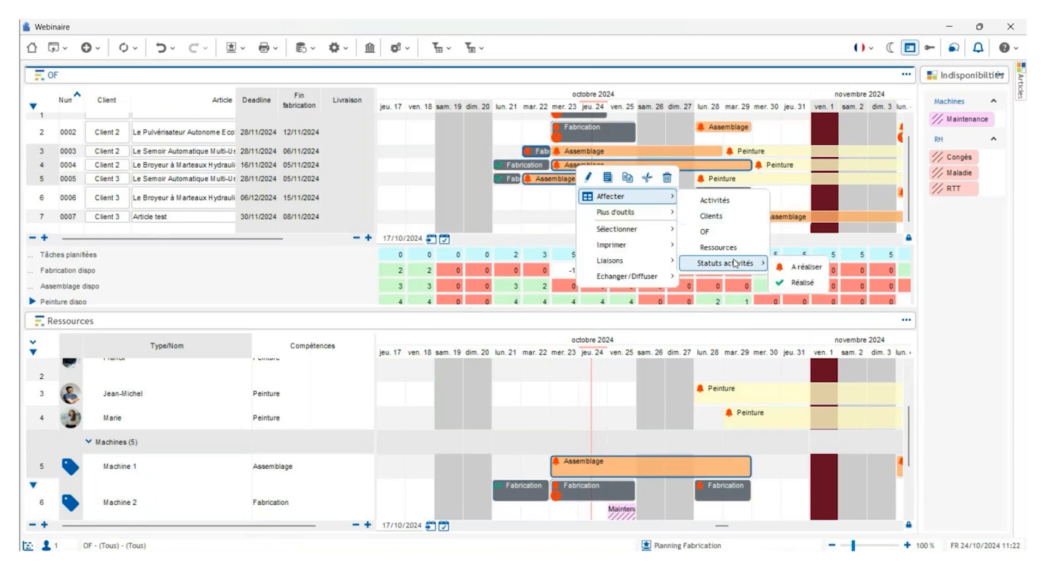
pyautogui.click(798, 279)
pyautogui.click(542, 202)
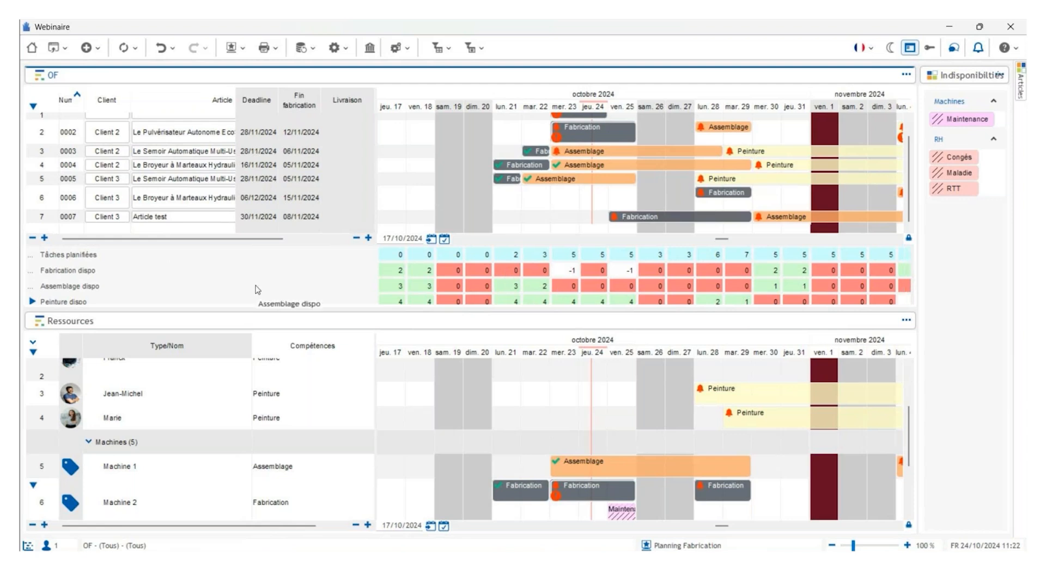
# Step: Examine the daily Tâches planifiées, Fabrication dispo and Assemblage dispo rows beneath the OF planning
pyautogui.moveTo(471, 266)
pyautogui.click(71, 256)
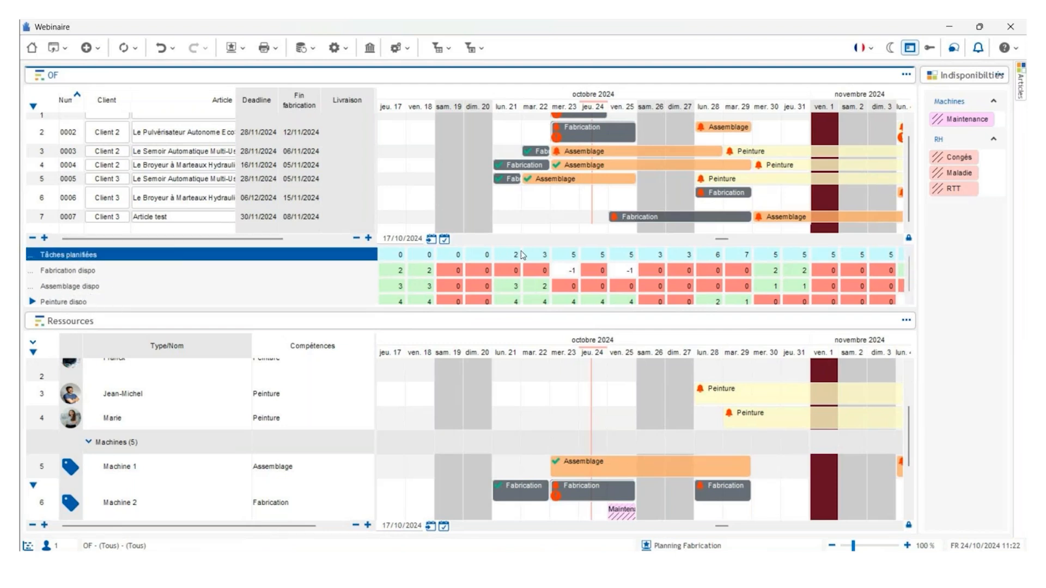
pyautogui.moveTo(538, 256)
pyautogui.click(79, 270)
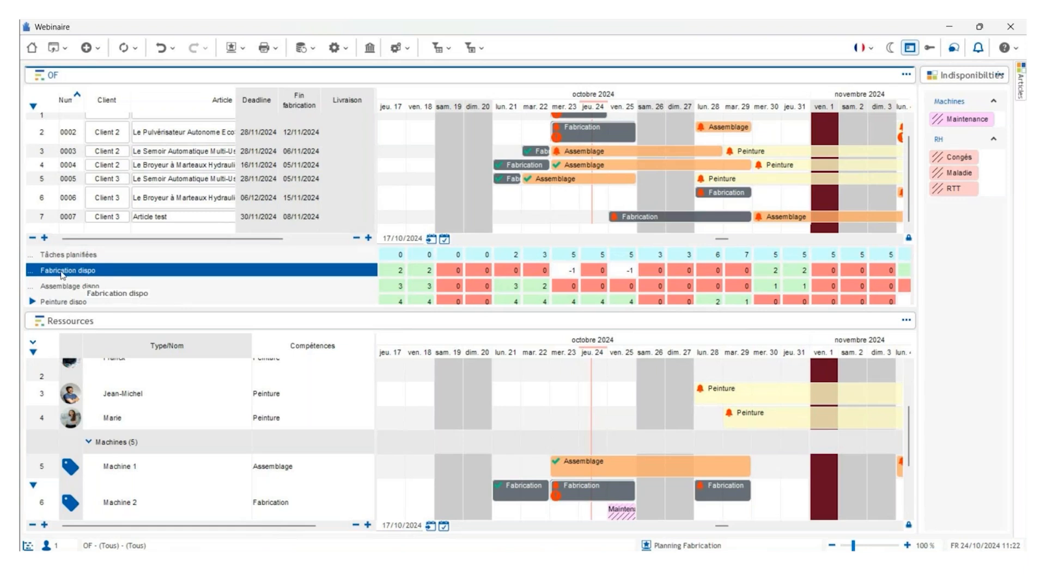
pyautogui.click(103, 289)
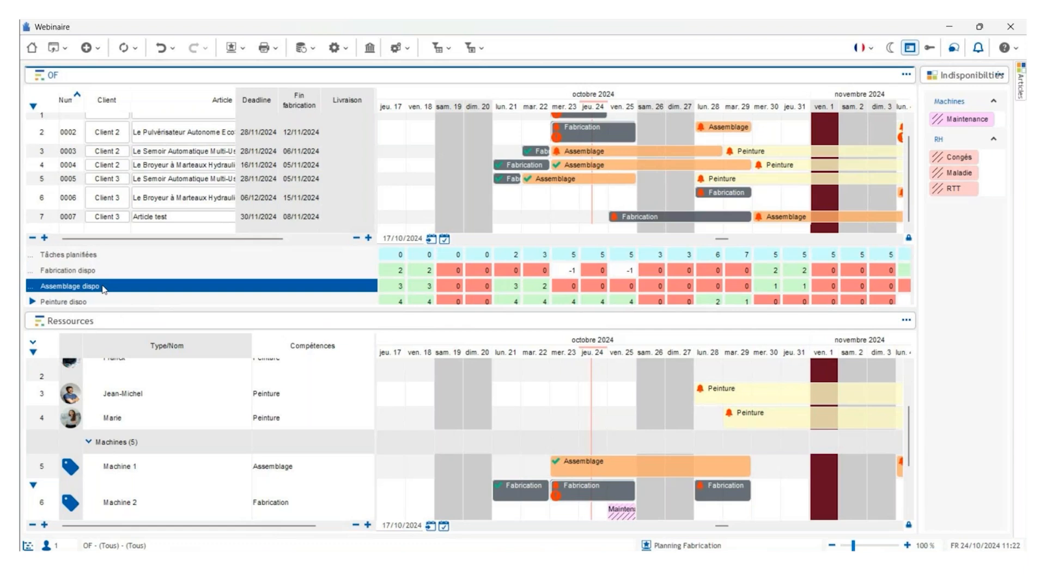
# Step: Examine the Peinture dispo row and its individual operator availability rows beneath the OF planning
pyautogui.click(108, 300)
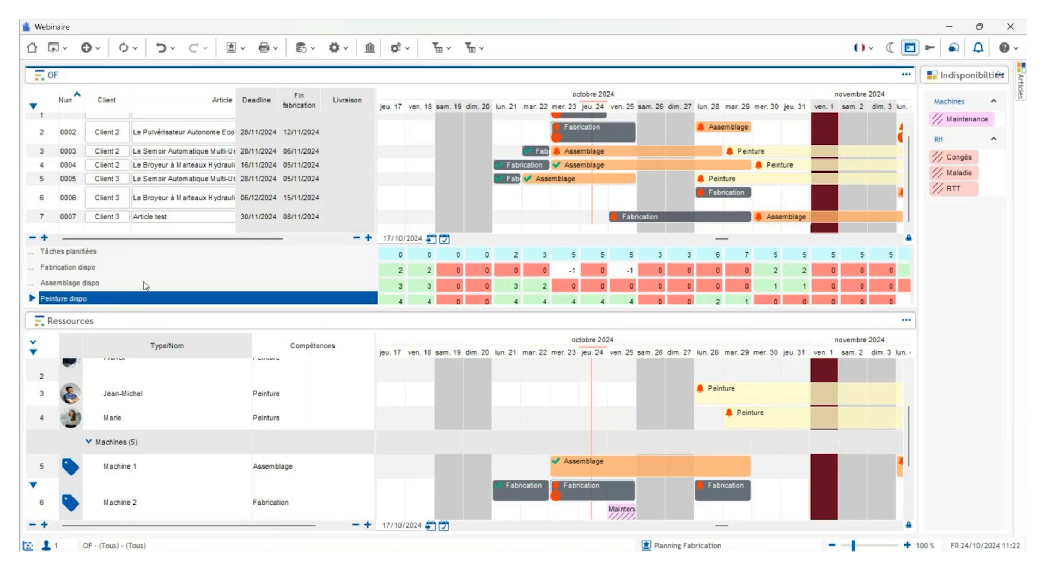
pyautogui.moveTo(618, 268)
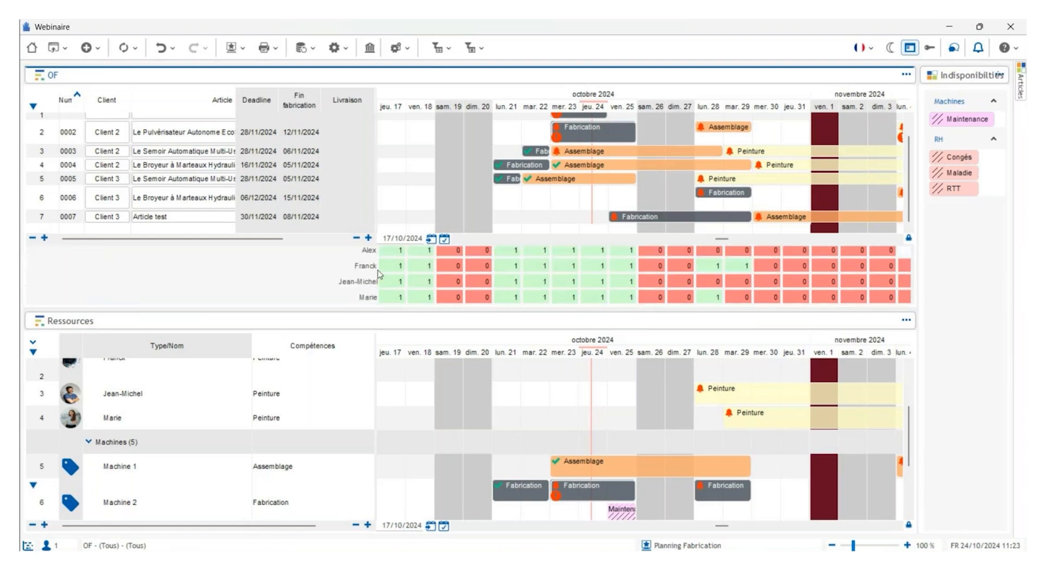
pyautogui.scroll(-3, 220, 276)
pyautogui.moveTo(706, 288)
pyautogui.moveTo(621, 289)
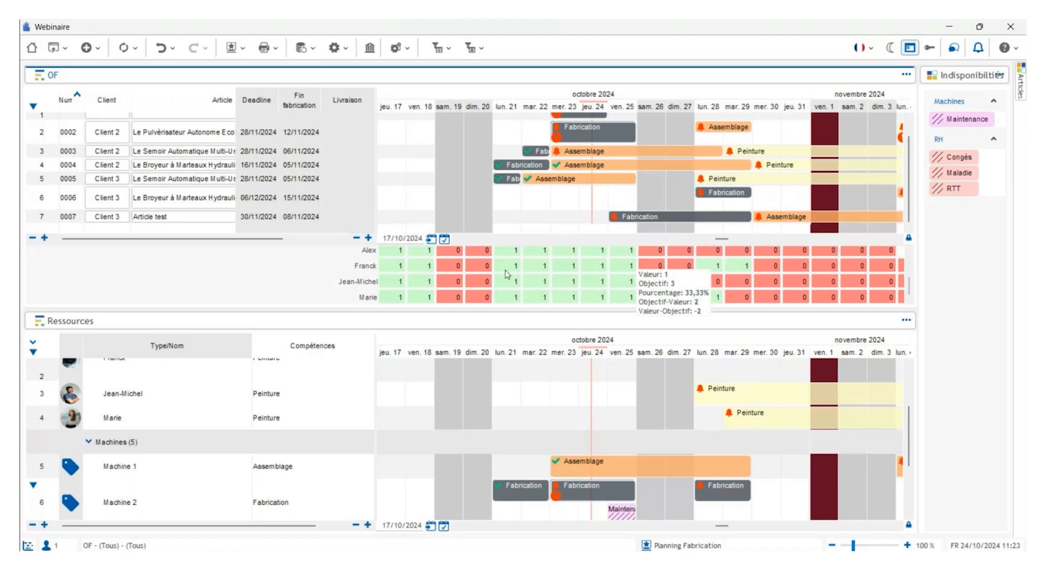
pyautogui.scroll(-3, 163, 277)
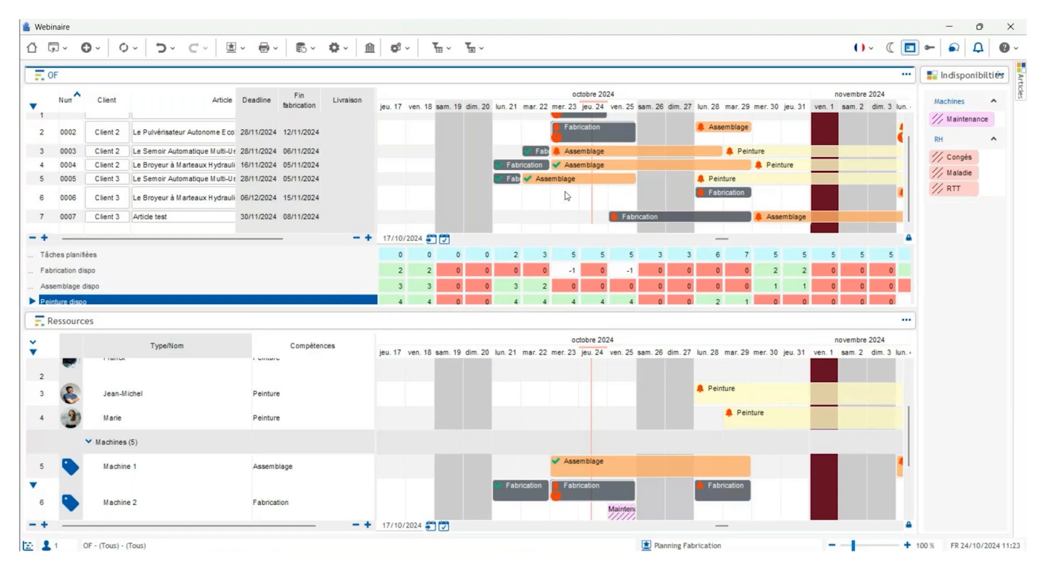
# Step: Postpone the ESET device restart reminder
pyautogui.scroll(1, 567, 196)
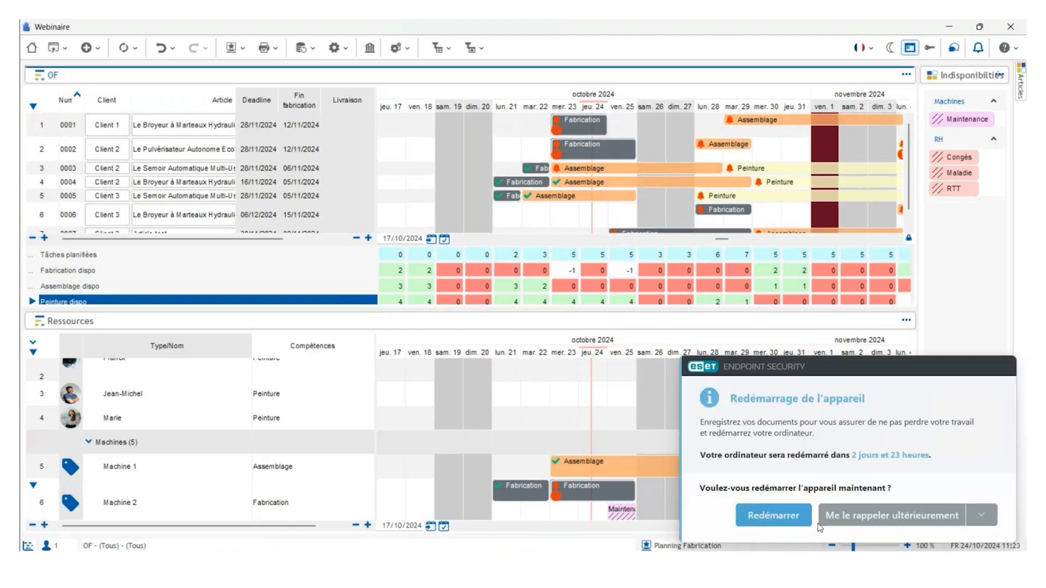
pyautogui.click(871, 515)
pyautogui.moveTo(565, 156)
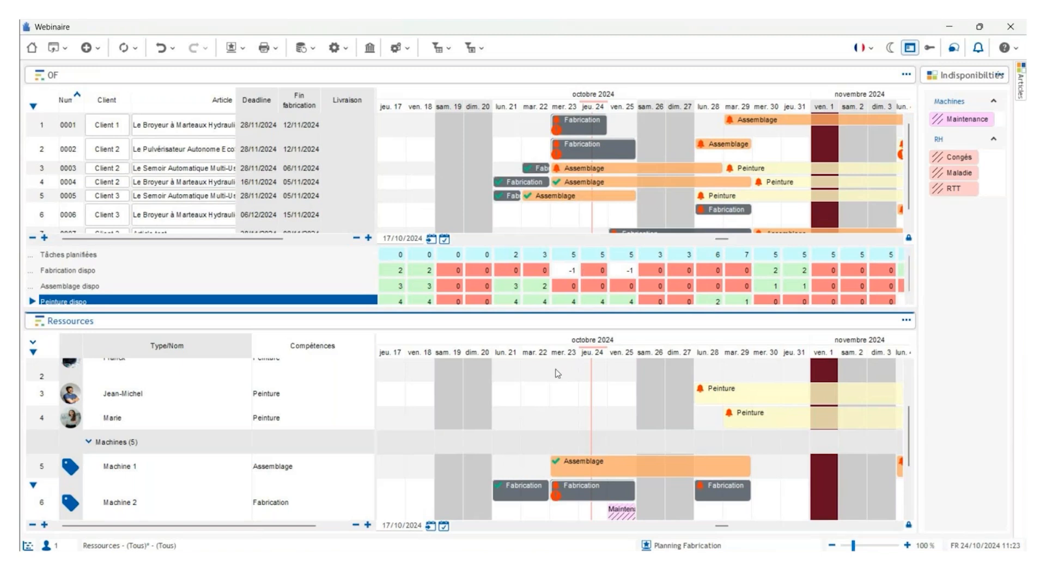
# Step: Move the Maintenance of Machine 2 to Machine 1 on 24 October 2024 and accept the occupied-resource conflict
pyautogui.scroll(-3, 622, 420)
pyautogui.moveTo(623, 421); pyautogui.dragTo(618, 382)
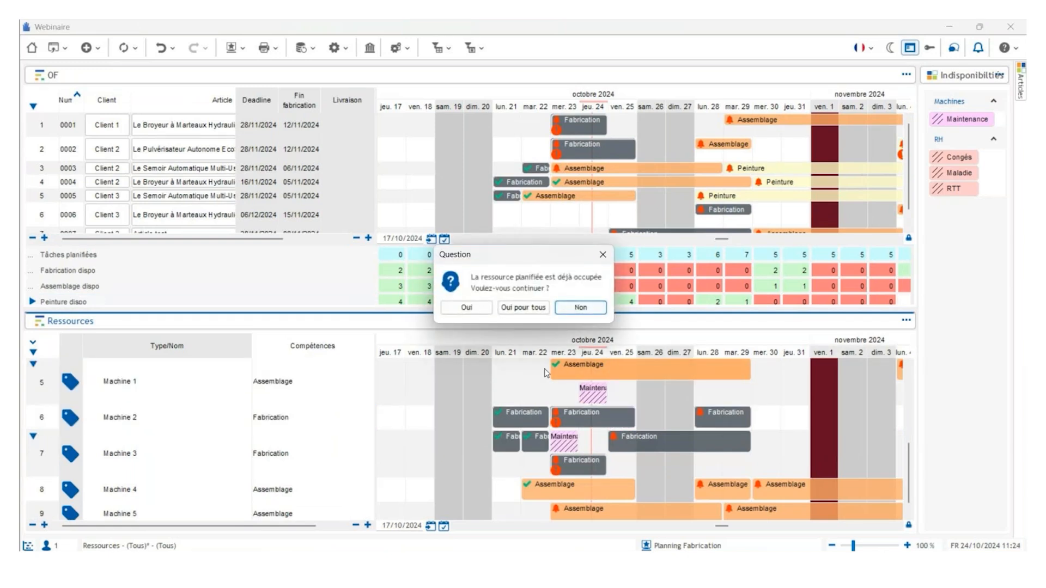
pyautogui.click(575, 308)
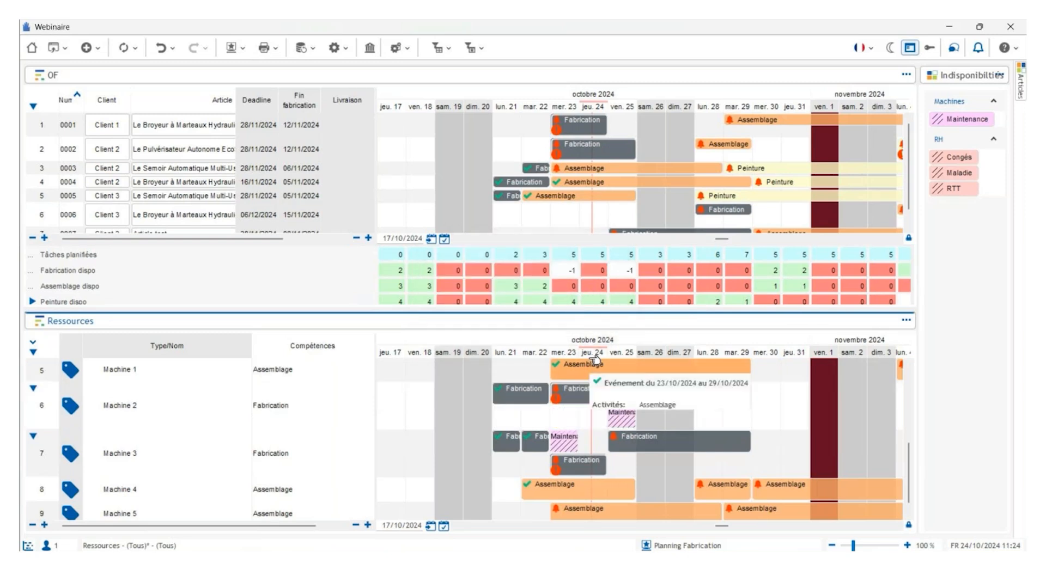
pyautogui.moveTo(628, 420); pyautogui.dragTo(624, 381)
pyautogui.click(520, 308)
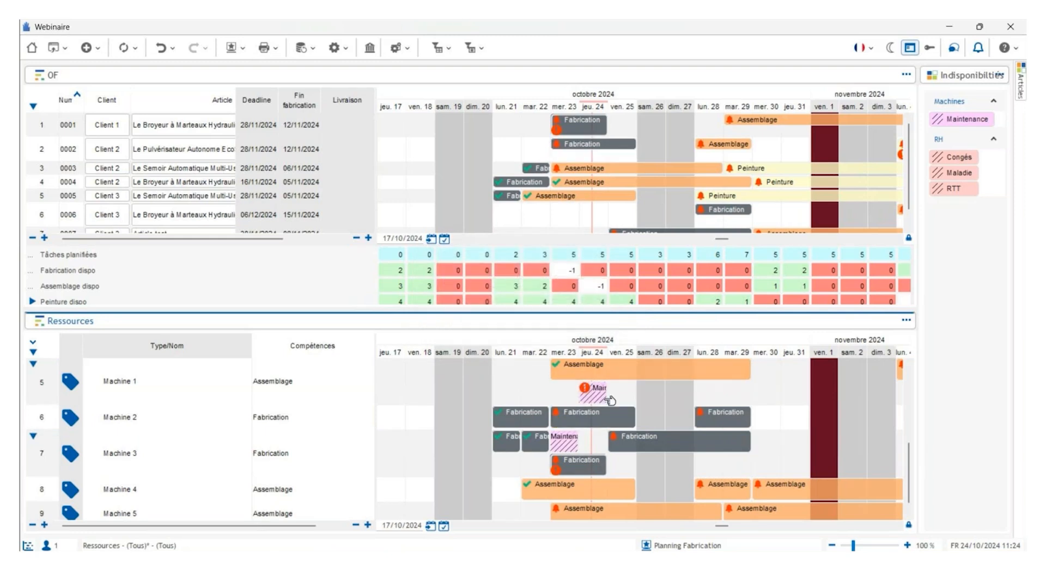
# Step: Examine the Fabrication dispo and Assemblage dispo rows around 23 and 24 October 2024
pyautogui.moveTo(608, 400)
pyautogui.scroll(-1, 580, 197)
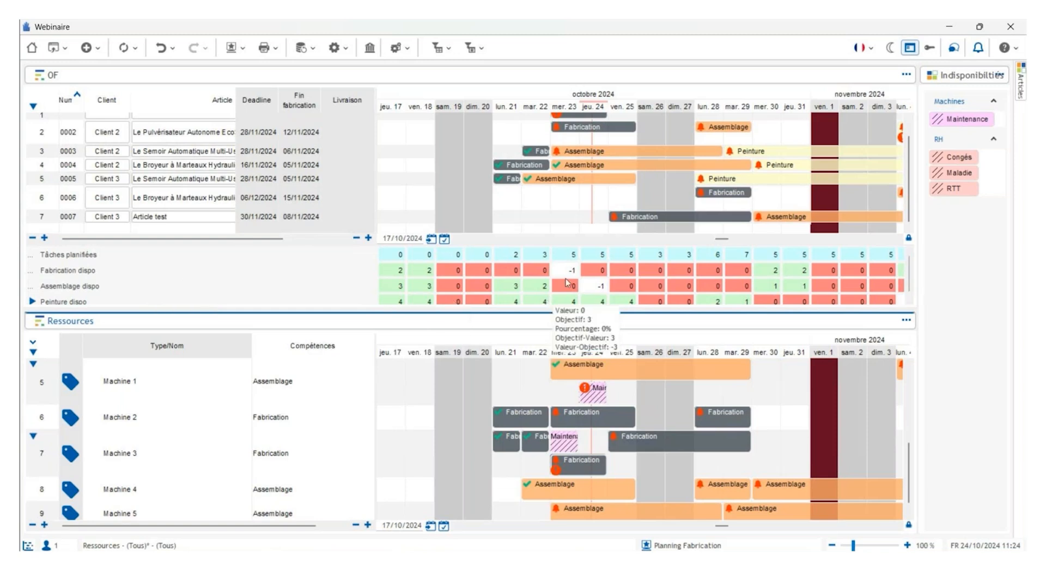
pyautogui.moveTo(561, 271)
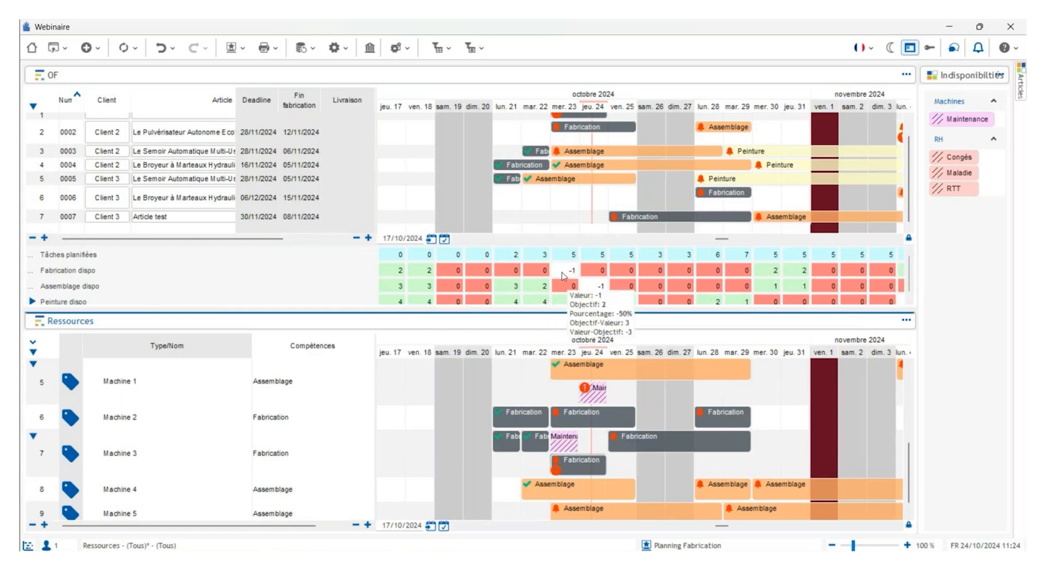
pyautogui.click(101, 271)
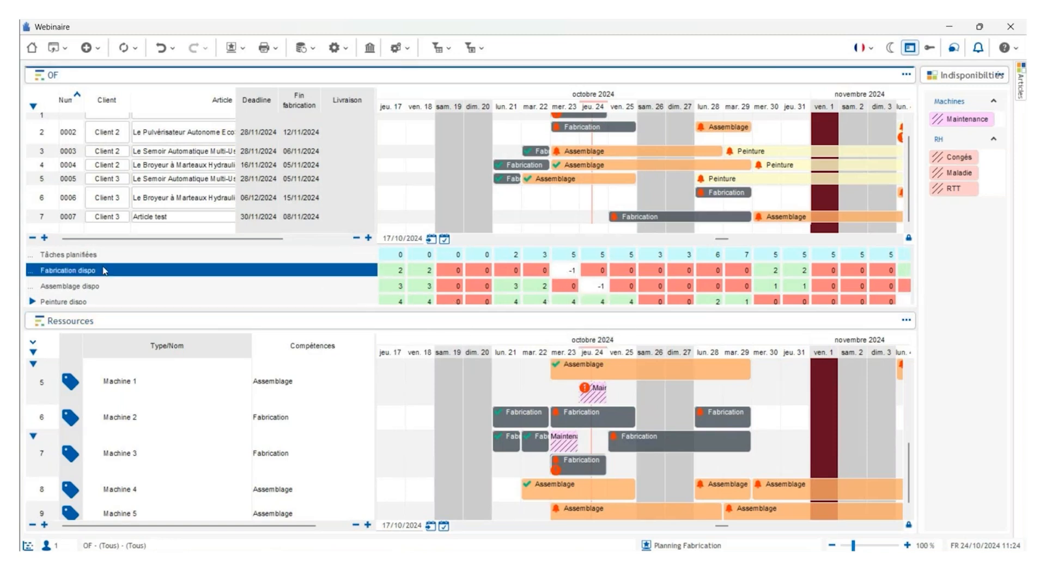
pyautogui.click(191, 286)
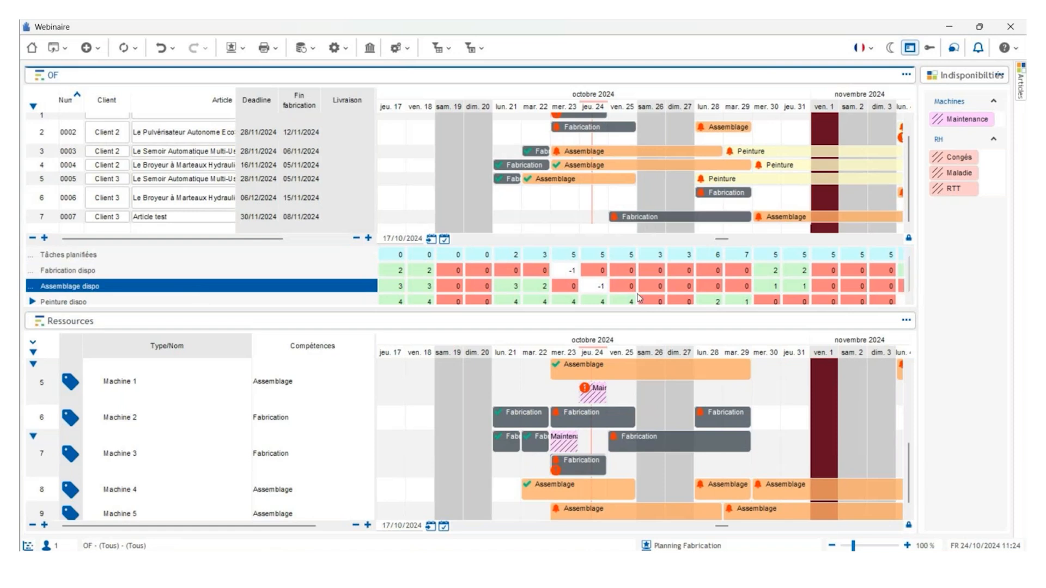
# Step: Try to move Machine 1's Assemblage activity to start on 28 October 2024
pyautogui.scroll(2, 575, 448)
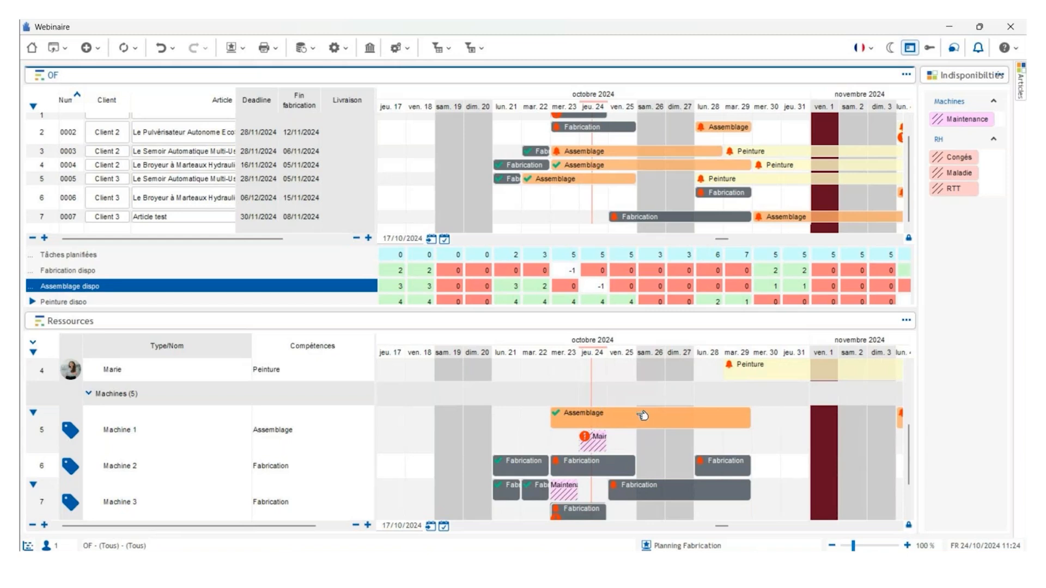
pyautogui.moveTo(643, 416); pyautogui.dragTo(746, 439)
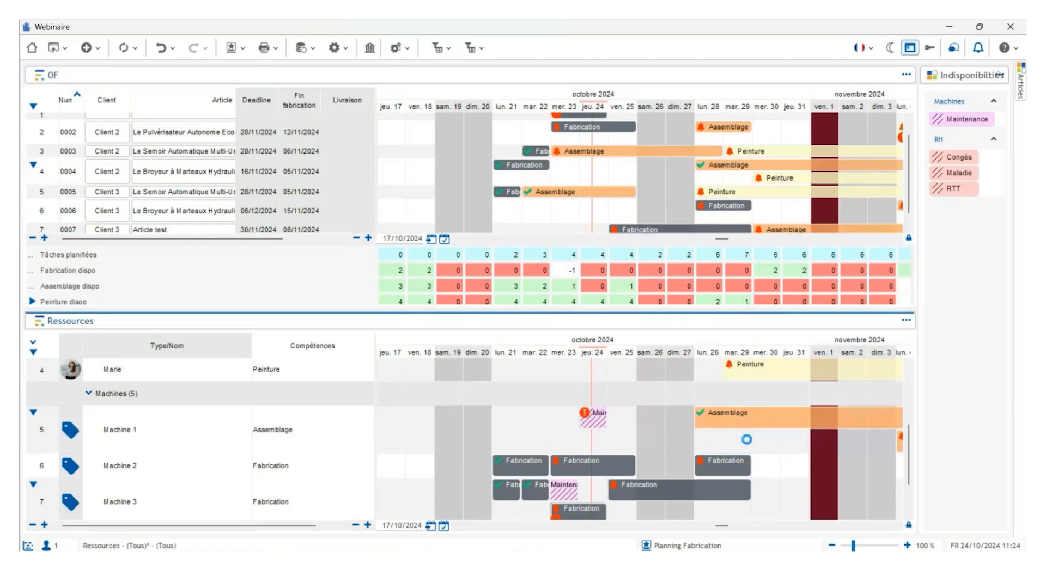
pyautogui.click(577, 308)
# Step: Move Machine 1's Maintenance to 23 October 2024, overlapping its Assemblage activity, and accept the occupied-resource conflict
pyautogui.moveTo(628, 419); pyautogui.dragTo(518, 434)
pyautogui.click(600, 320)
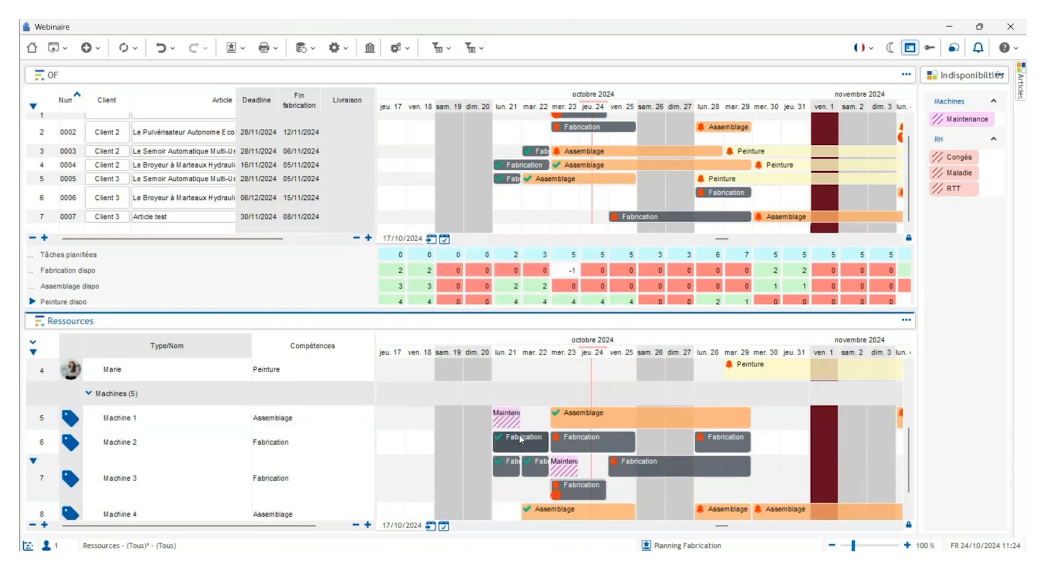
pyautogui.moveTo(517, 425)
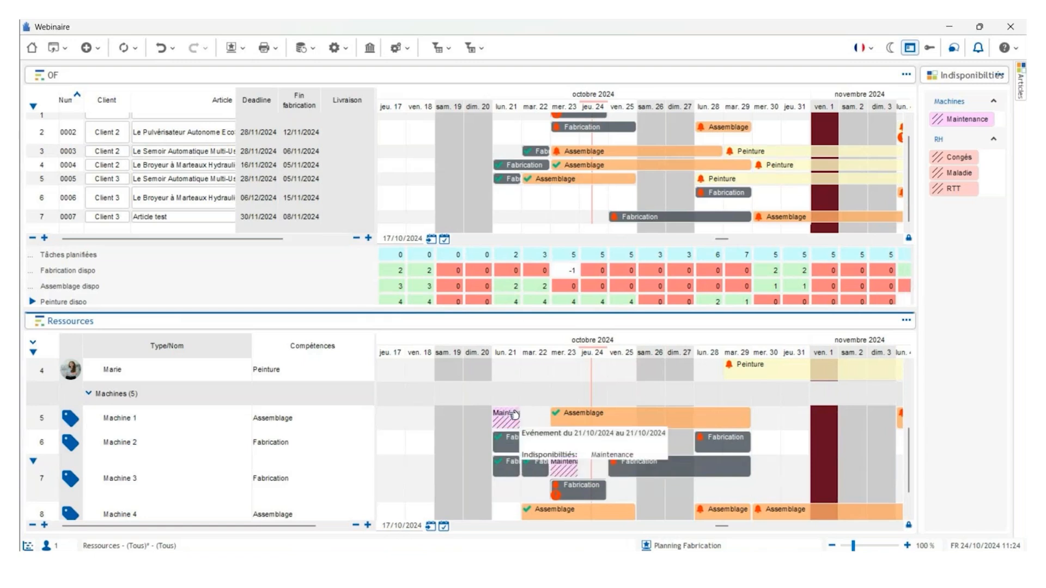
pyautogui.click(597, 414)
pyautogui.moveTo(598, 414); pyautogui.dragTo(597, 414)
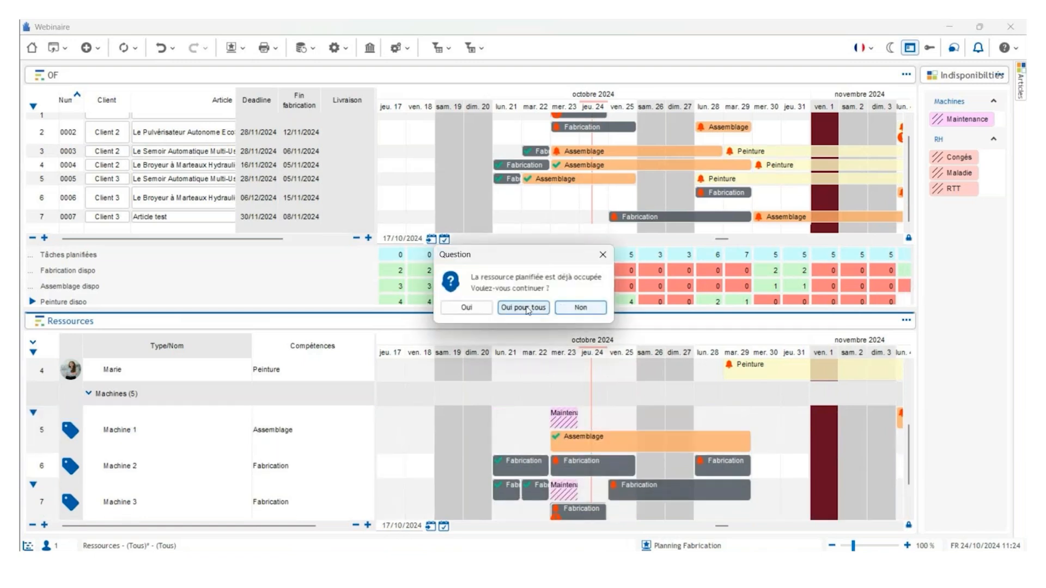
pyautogui.click(527, 308)
# Step: Set the status of OF 0004's Assemblage activity on Machine 1 to A réaliser and accept the occupied-resource conflict
pyautogui.click(400, 47)
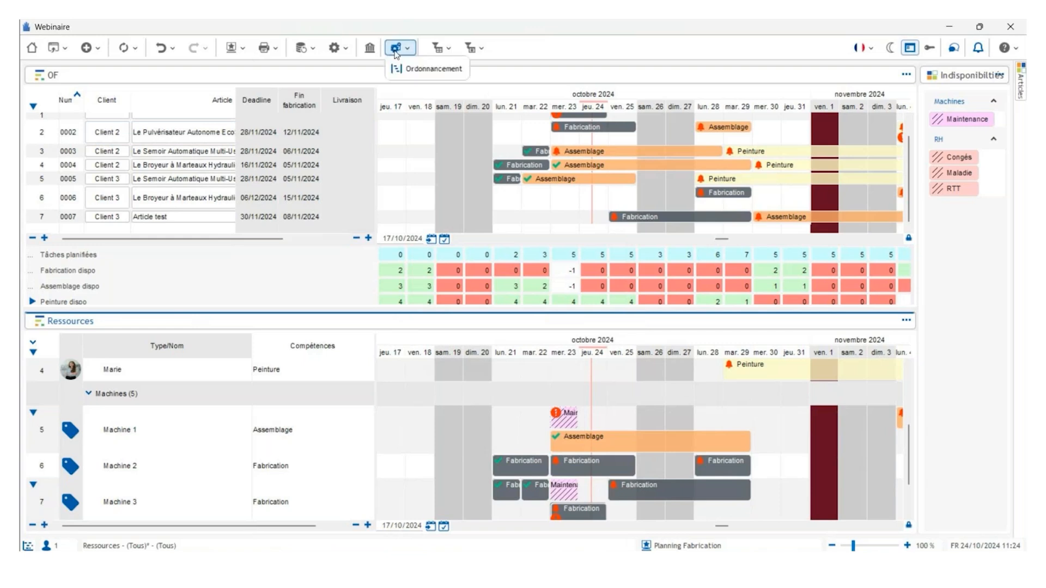
pyautogui.click(403, 69)
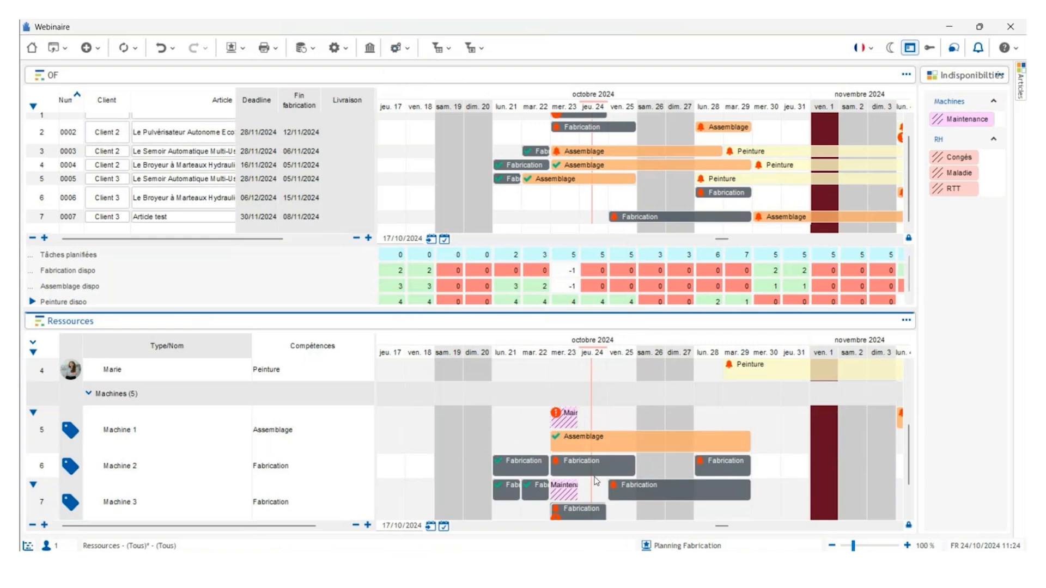
pyautogui.click(594, 447)
pyautogui.rightClick(593, 447)
pyautogui.moveTo(627, 476)
pyautogui.moveTo(735, 543)
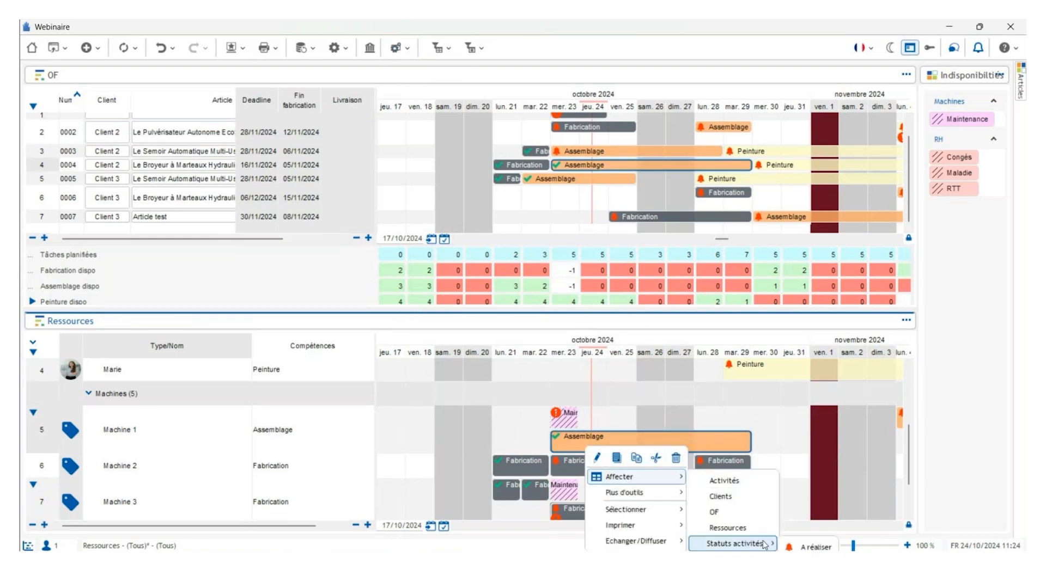
pyautogui.click(805, 547)
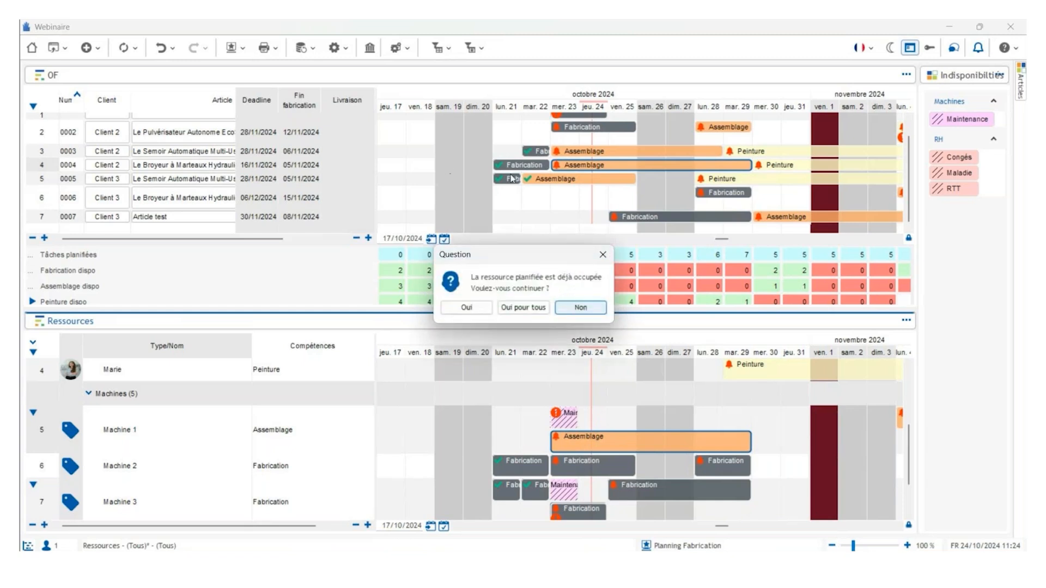
pyautogui.click(537, 309)
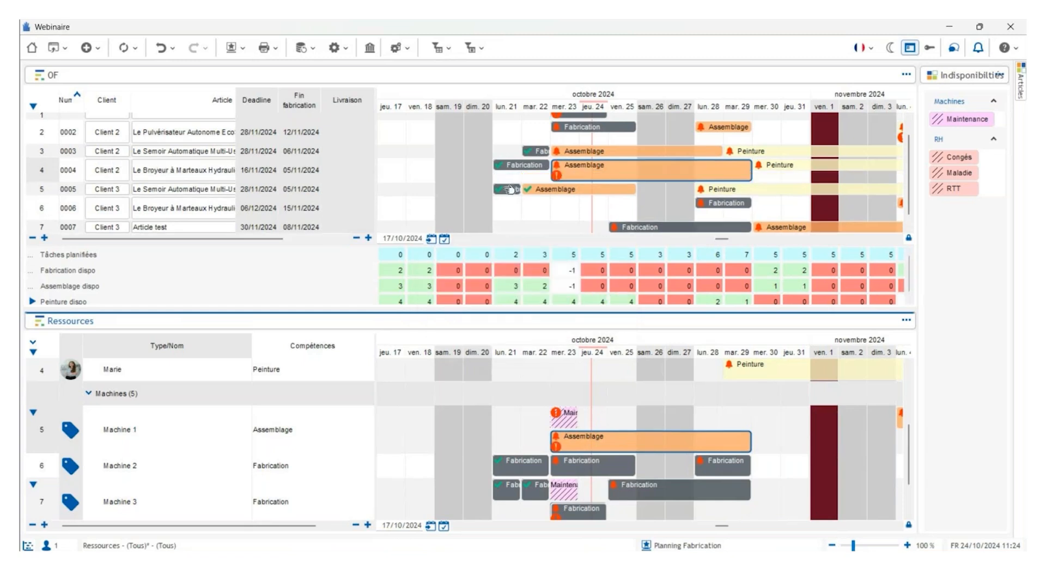
# Step: Run Ordonnancement to reschedule the activities and review the resulting planning through mid-November 2024
pyautogui.click(395, 50)
pyautogui.click(431, 69)
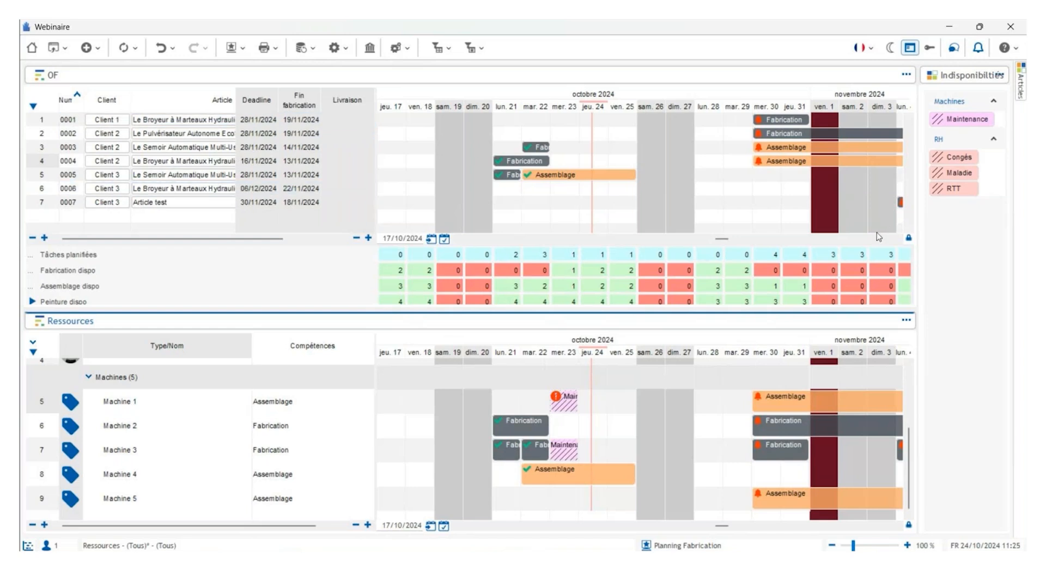
pyautogui.click(899, 239)
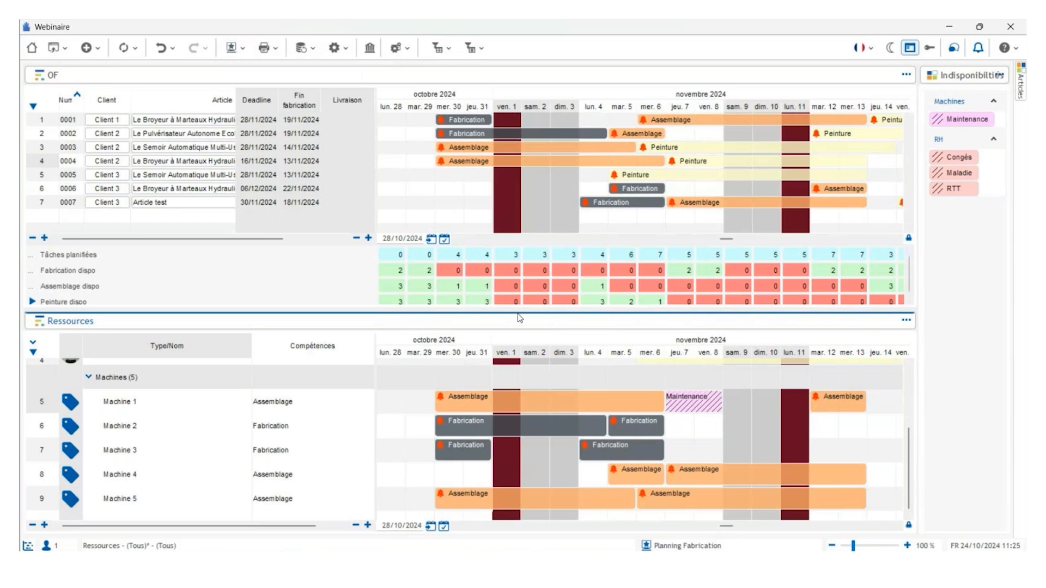
pyautogui.click(457, 240)
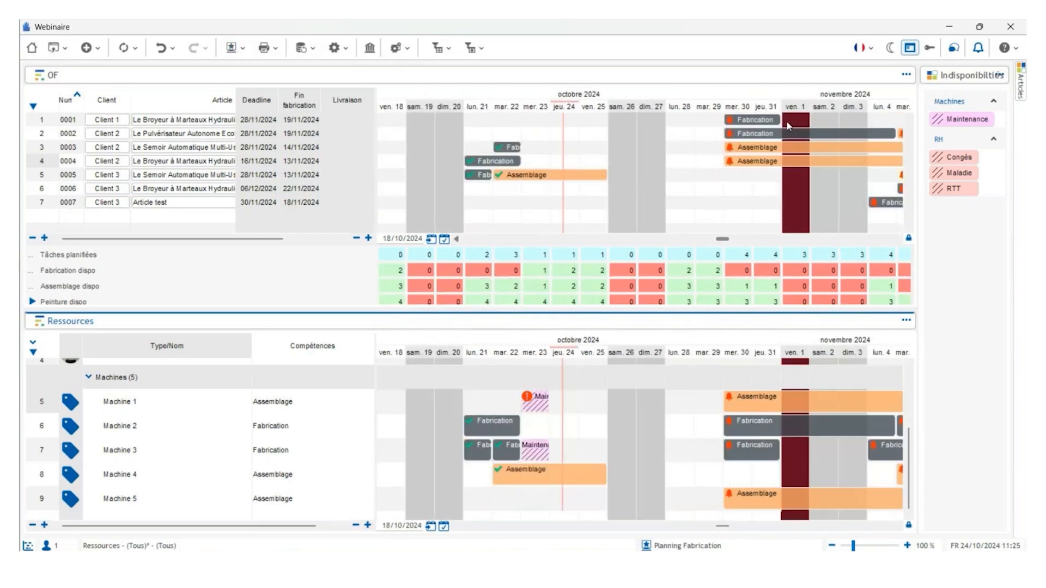
# Step: Move OF 0004's Assemblage to start on 23 October 2024 and OF 0001's Fabrication to 21 October, accepting the occupied-resource conflicts
pyautogui.moveTo(743, 161); pyautogui.dragTo(543, 161)
pyautogui.click(538, 307)
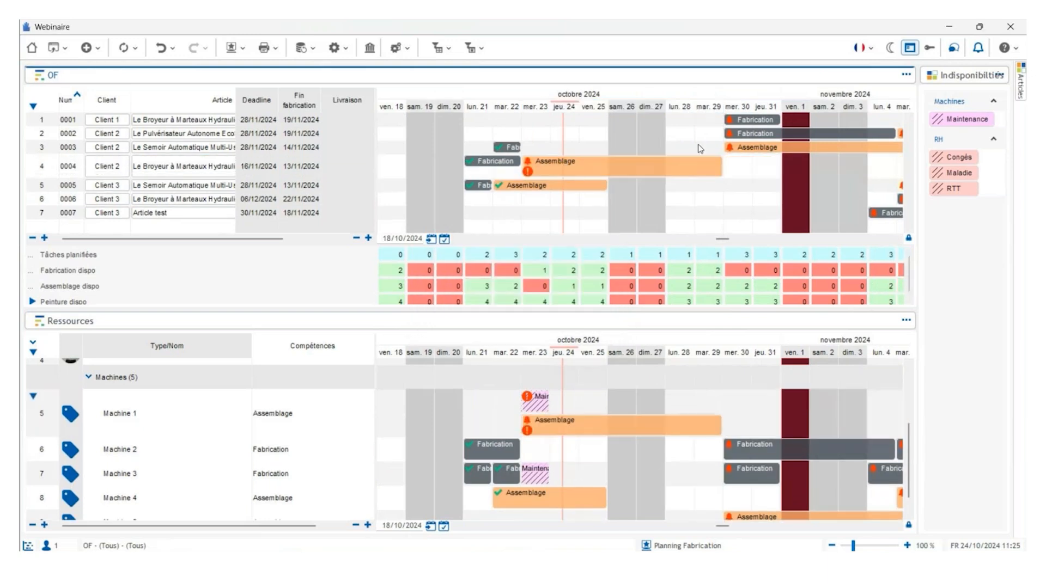
pyautogui.moveTo(741, 133); pyautogui.dragTo(555, 136)
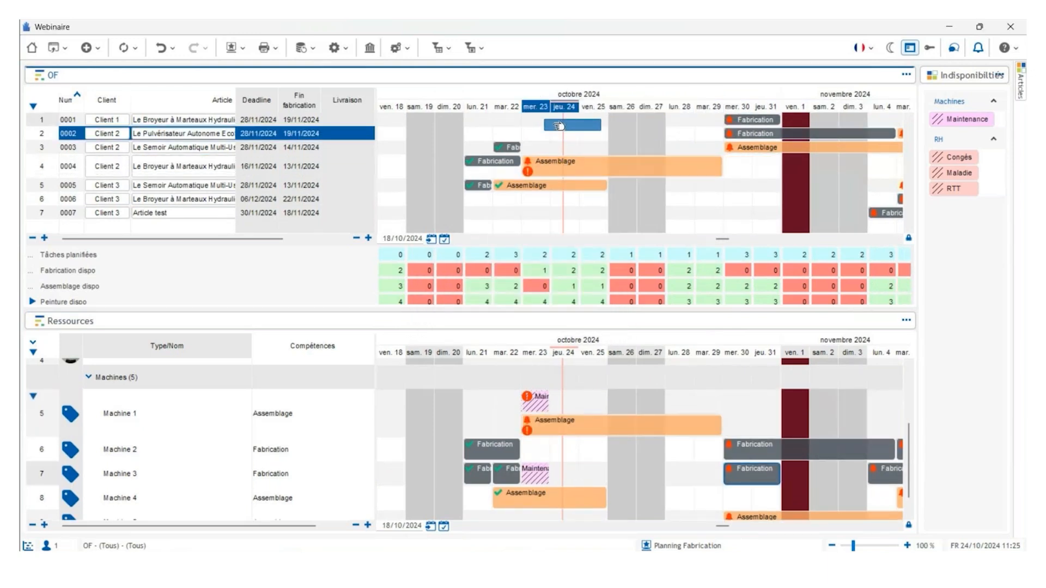
pyautogui.click(534, 306)
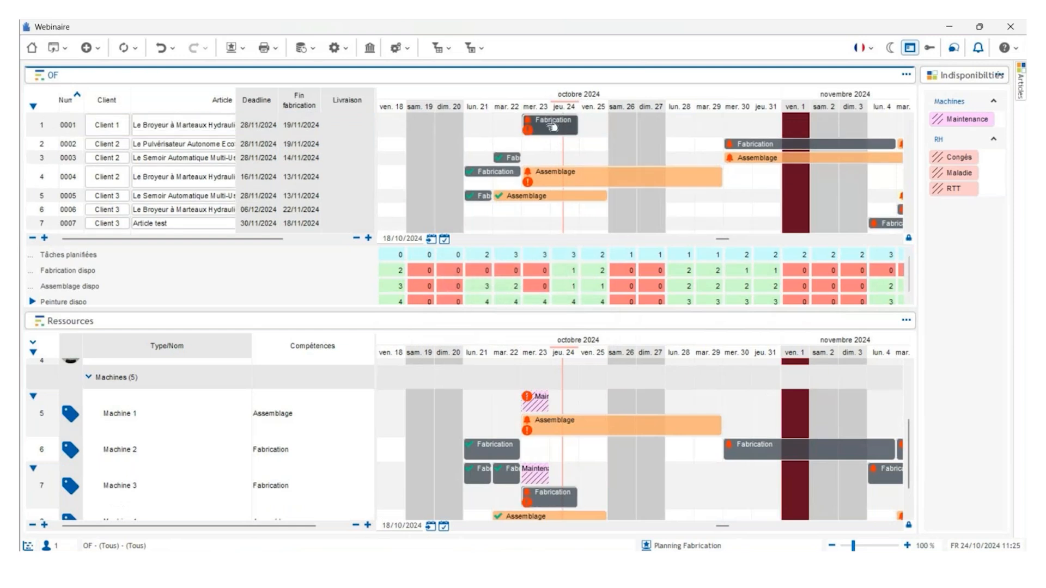
pyautogui.moveTo(545, 124); pyautogui.dragTo(488, 123)
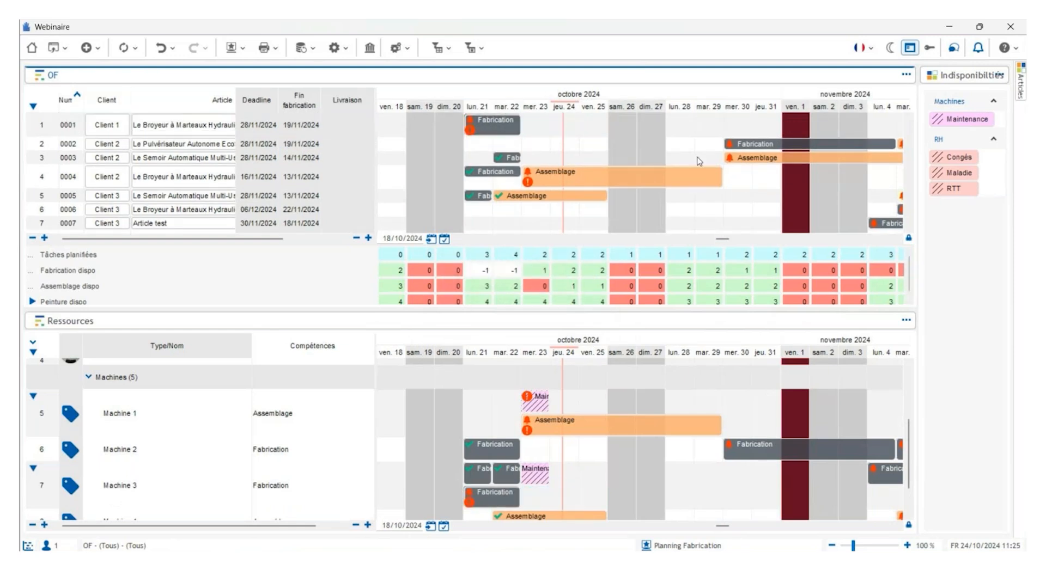
# Step: Move OF 0002's Fabrication earlier to end on 21 October 2024 and accept the occupied-resource conflict
pyautogui.moveTo(771, 144); pyautogui.dragTo(425, 145)
pyautogui.click(523, 306)
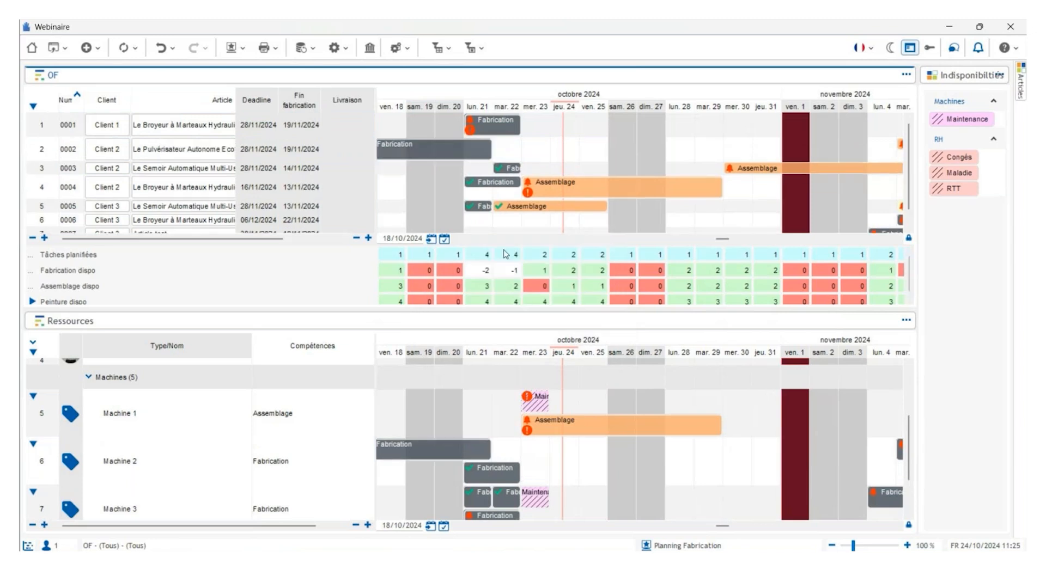
pyautogui.moveTo(506, 254)
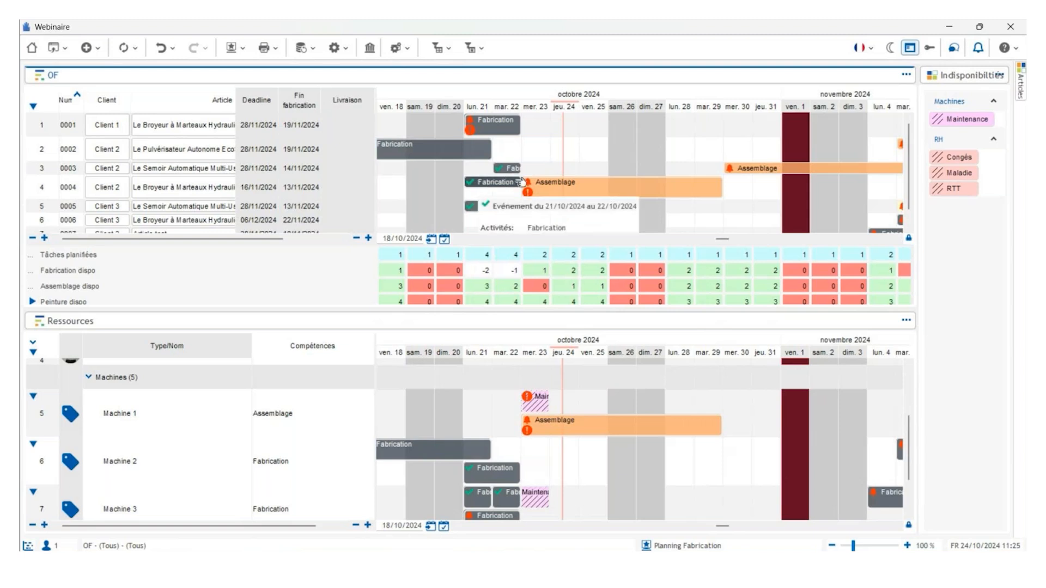
# Step: Set the status of OF 0007 (Article test) to A livrer and validate the change
pyautogui.scroll(-1, 180, 188)
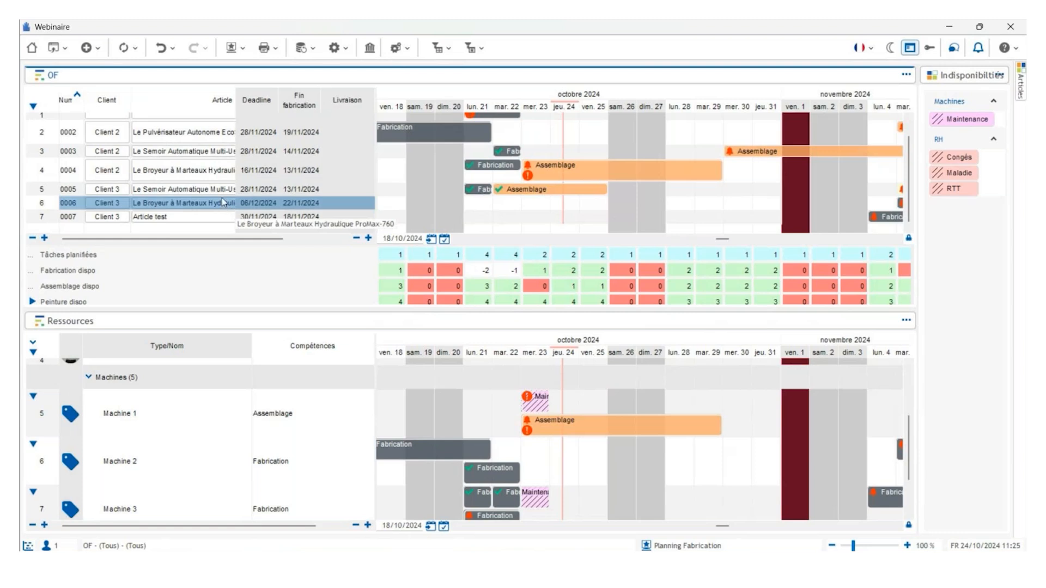
pyautogui.click(205, 219)
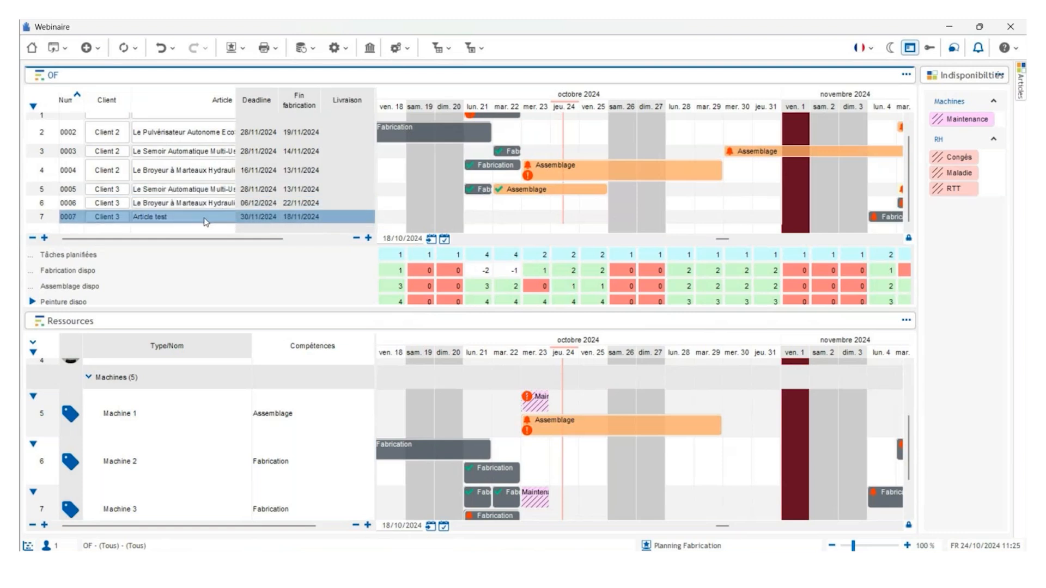
pyautogui.doubleClick(205, 220)
pyautogui.click(470, 244)
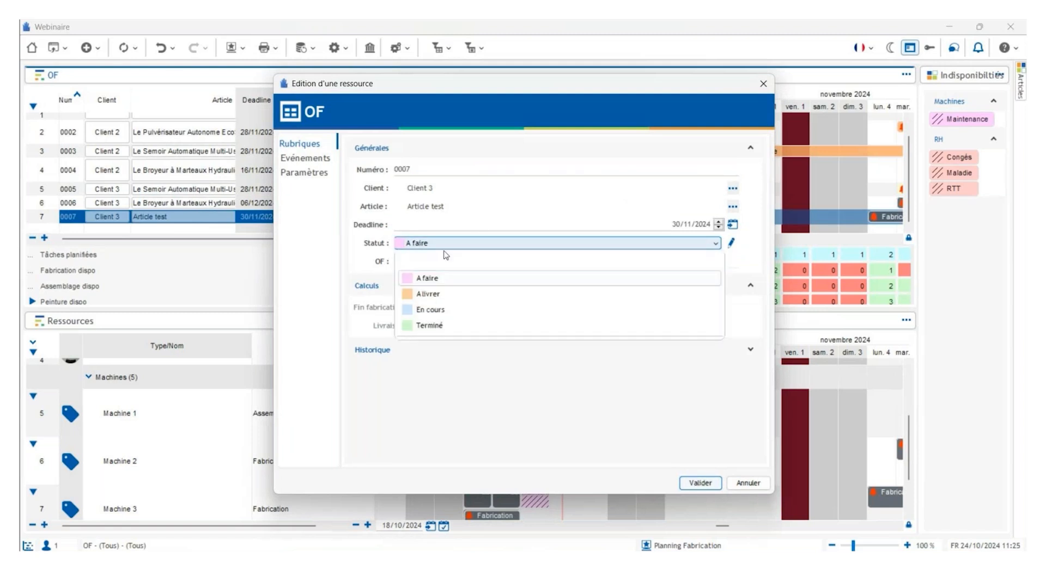
pyautogui.click(452, 294)
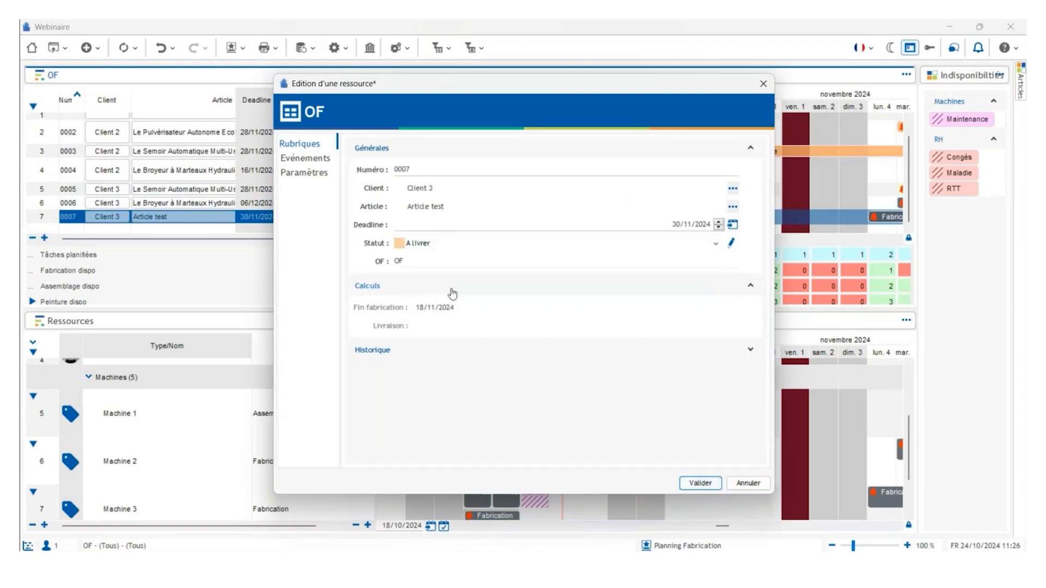
pyautogui.click(695, 483)
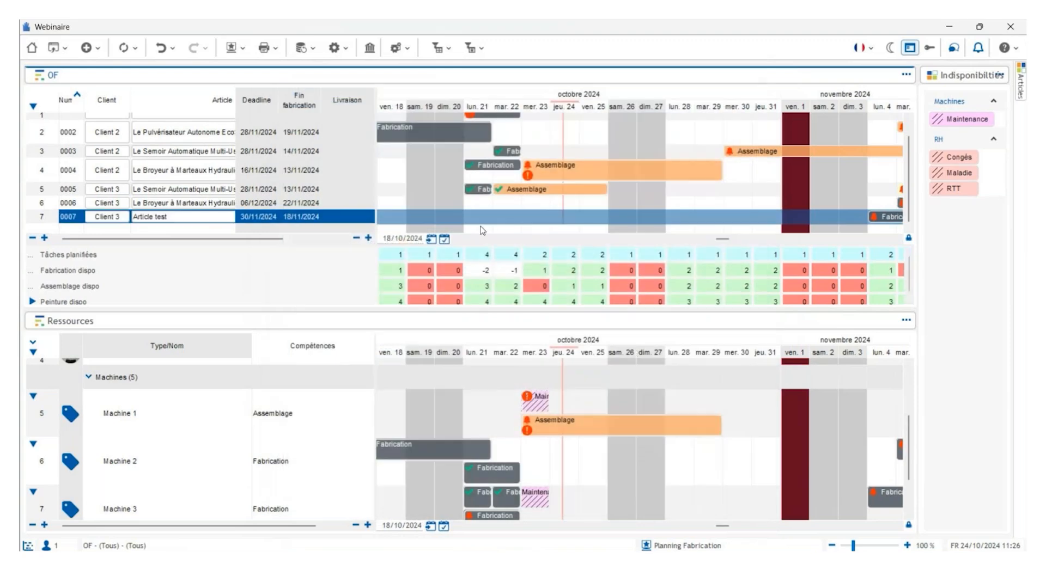
# Step: Open the Planning Livraisons view and review the OFs with their scheduled activities from late October 2024
pyautogui.click(240, 48)
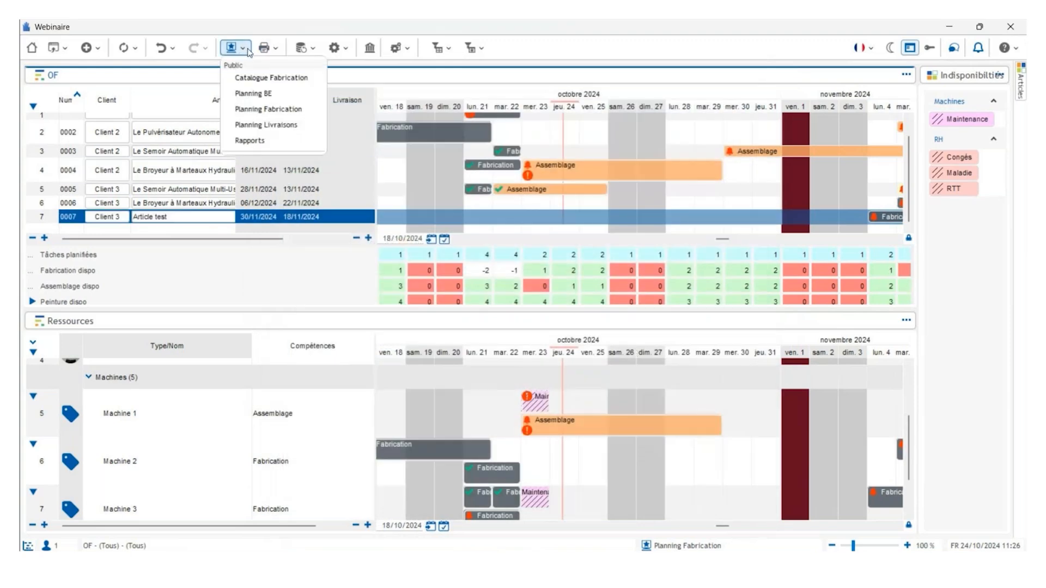
pyautogui.click(293, 124)
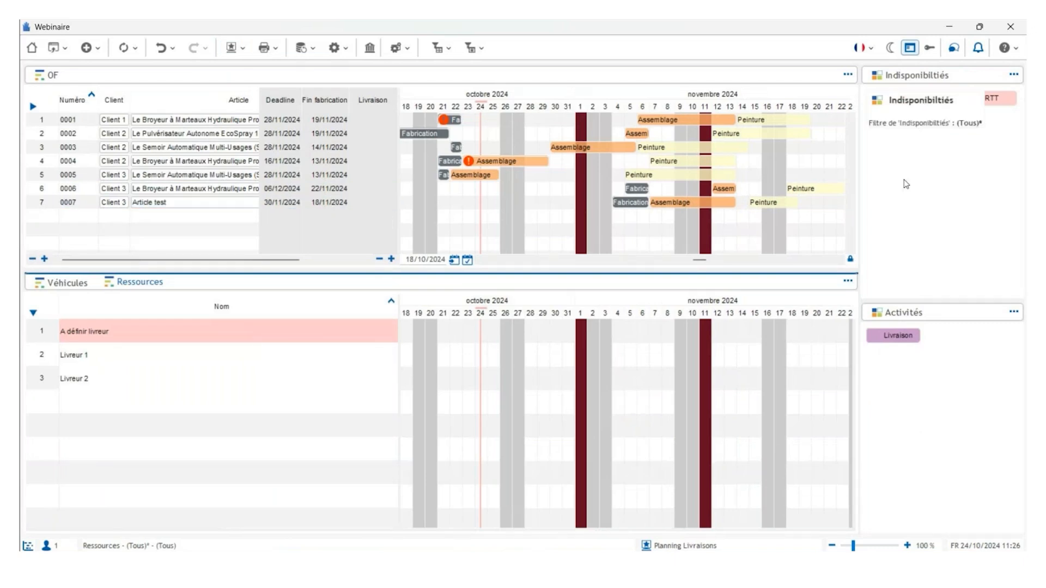
pyautogui.click(109, 133)
pyautogui.click(91, 153)
pyautogui.click(226, 235)
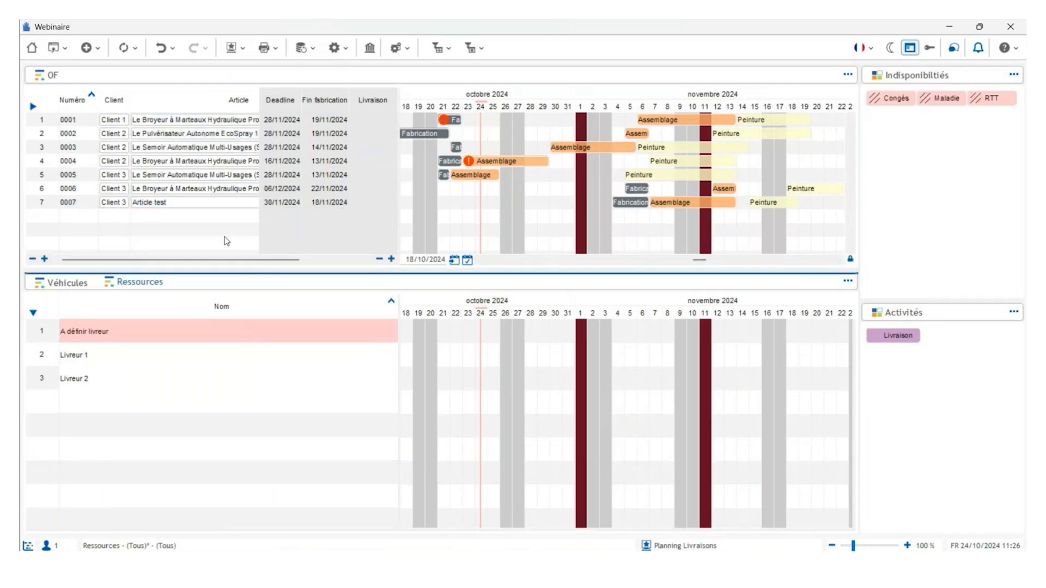
pyautogui.click(245, 119)
pyautogui.click(246, 134)
pyautogui.click(113, 176)
pyautogui.click(201, 234)
pyautogui.click(840, 260)
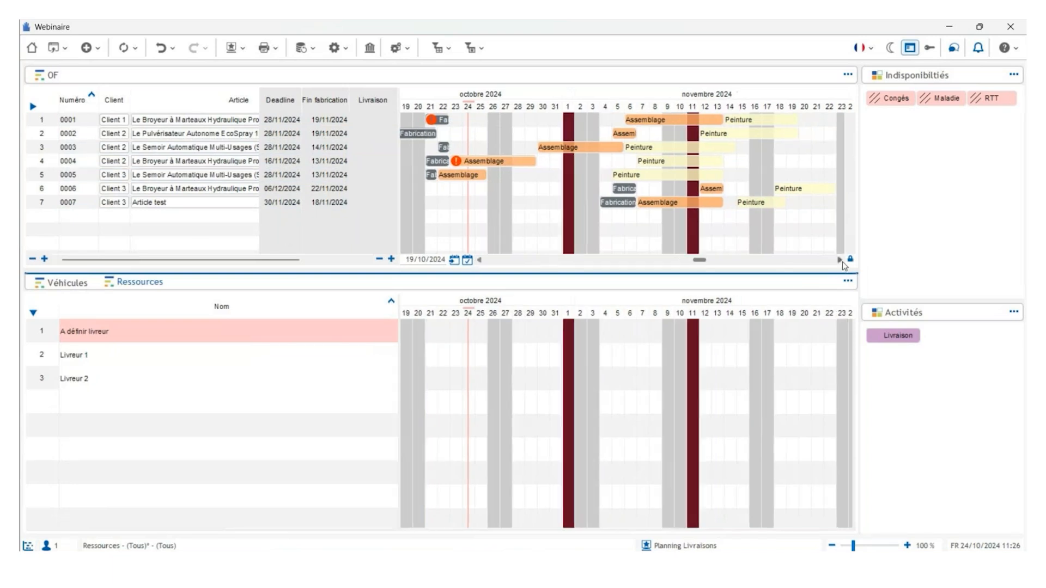
pyautogui.click(840, 260)
pyautogui.click(840, 261)
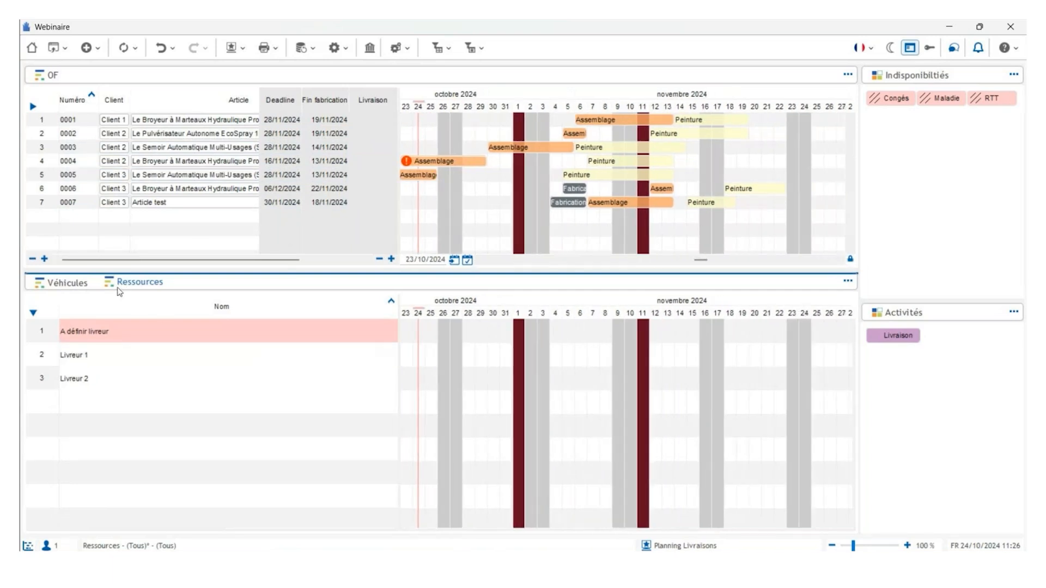
# Step: Review the available vehicles and delivery drivers in the Véhicules and Ressources plannings
pyautogui.click(73, 285)
pyautogui.click(90, 404)
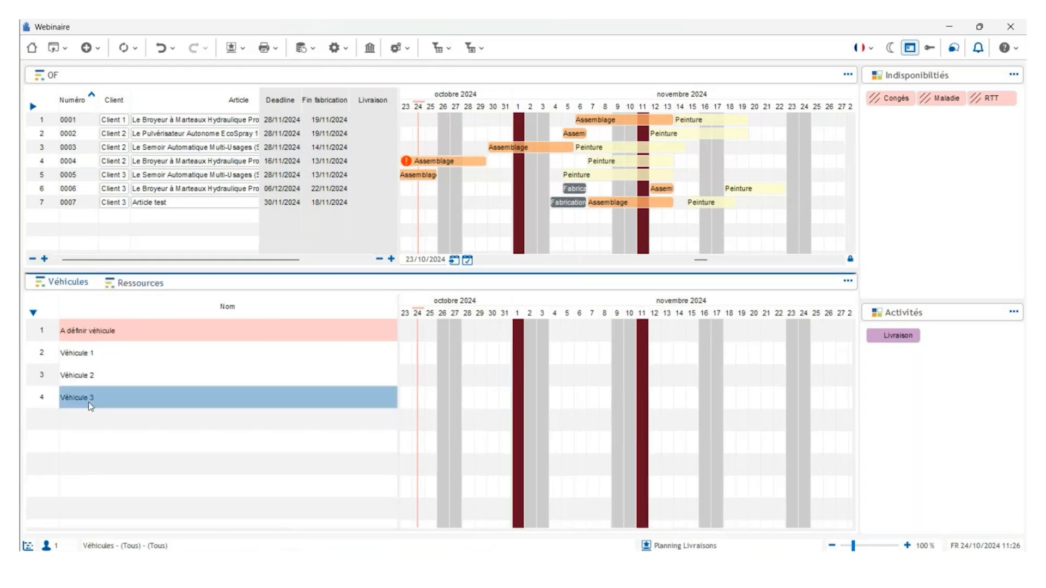
pyautogui.click(134, 284)
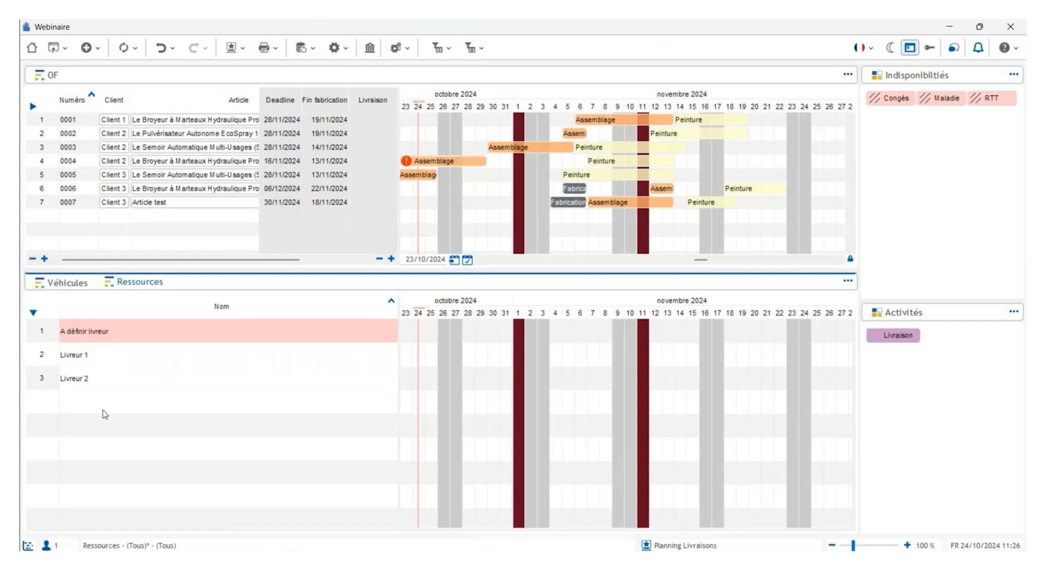
pyautogui.click(83, 288)
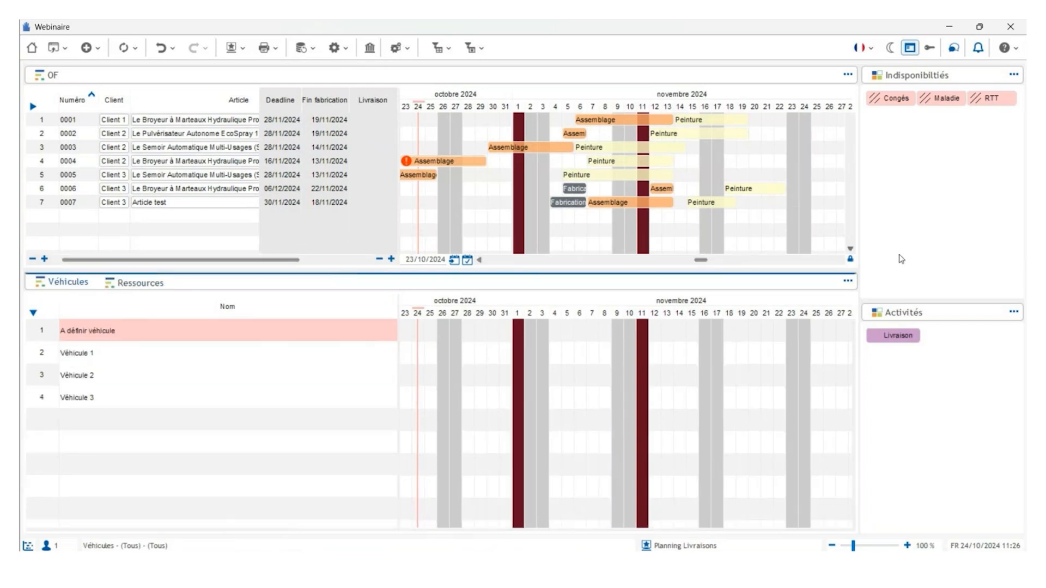
# Step: Plan a Livraison for OF 0007 on 25 November 2024 and assign it to Véhicule 1
pyautogui.click(222, 194)
pyautogui.click(224, 202)
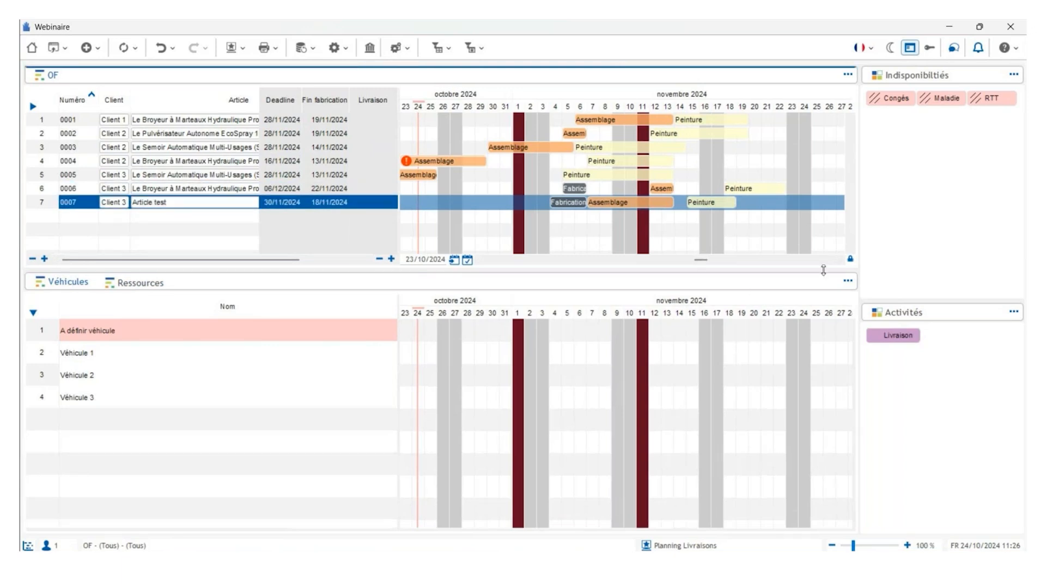
pyautogui.click(839, 261)
pyautogui.click(838, 260)
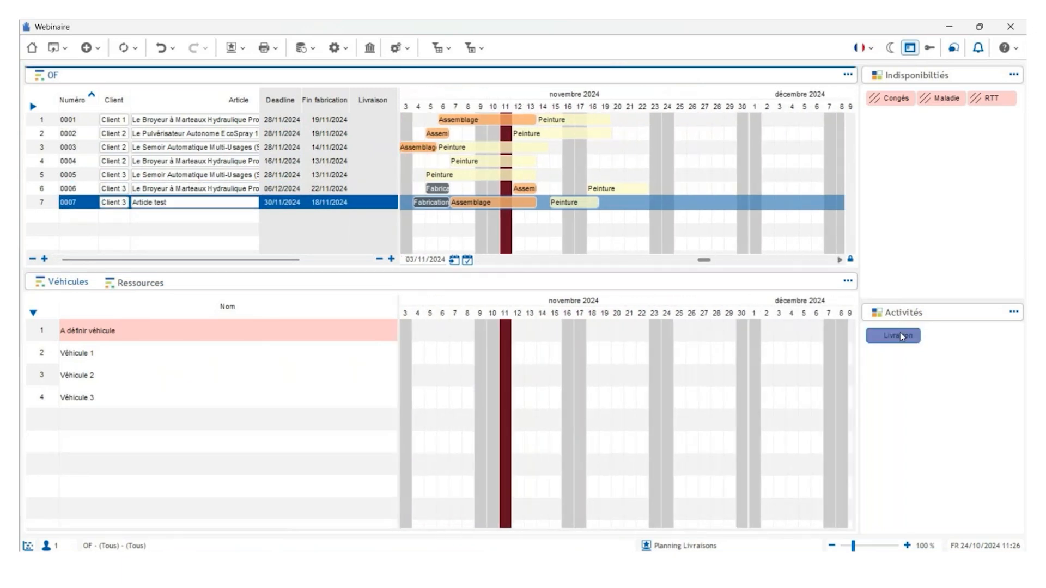
pyautogui.moveTo(898, 336); pyautogui.dragTo(683, 202)
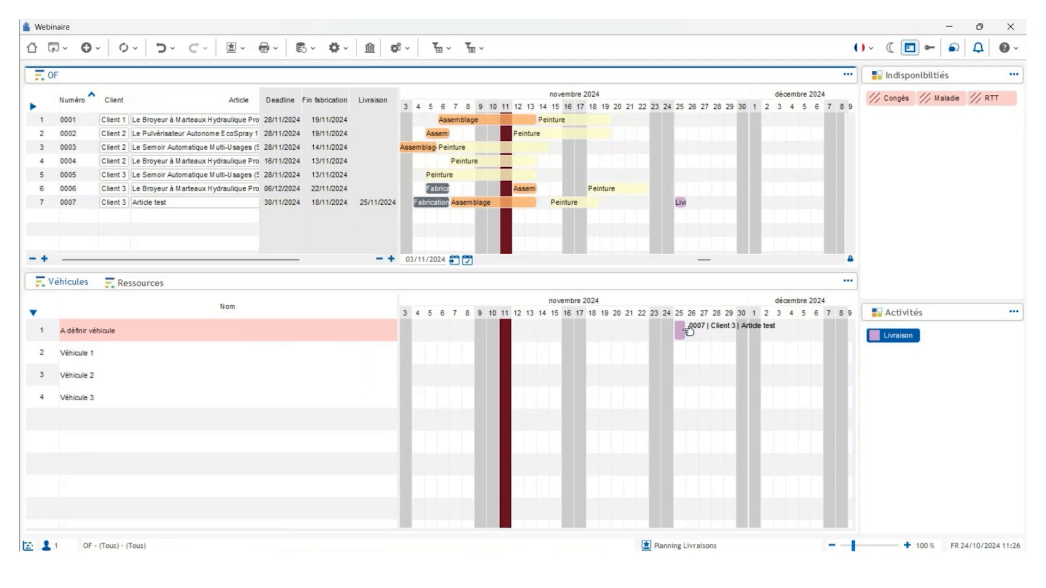
pyautogui.moveTo(688, 331)
pyautogui.moveTo(688, 331); pyautogui.dragTo(689, 353)
# Step: Assign Livreur 2 to OF 0007's delivery through the Affectation Livraison resource assignment
pyautogui.click(125, 285)
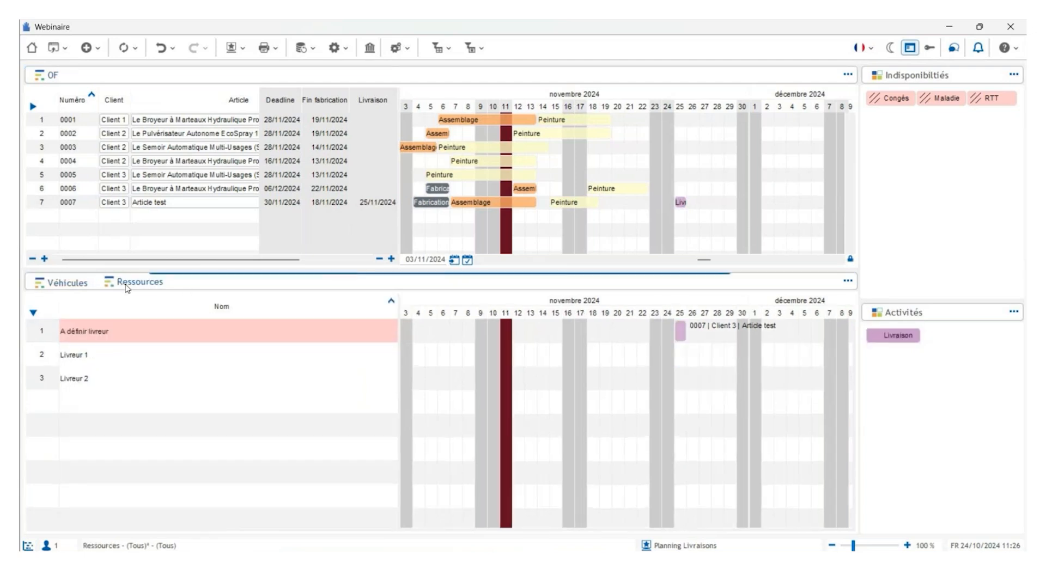
pyautogui.rightClick(688, 331)
pyautogui.moveTo(730, 360)
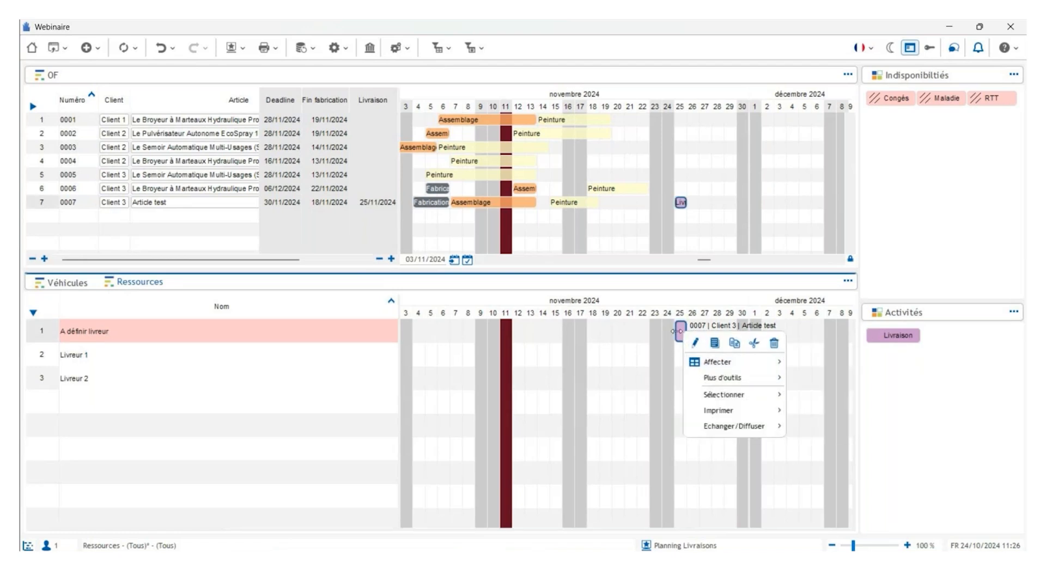
pyautogui.click(682, 402)
pyautogui.rightClick(681, 333)
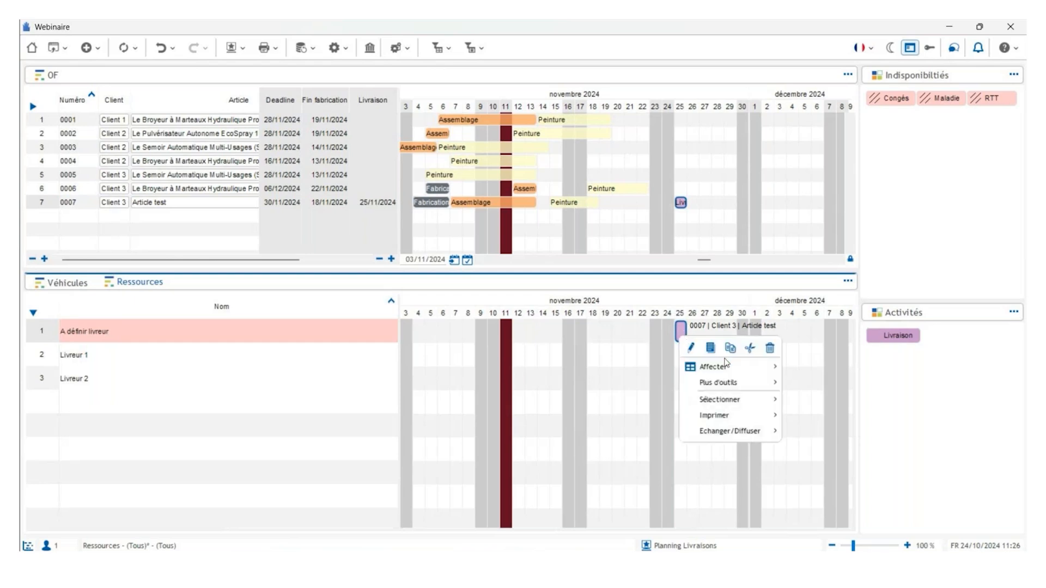
pyautogui.moveTo(730, 366)
pyautogui.moveTo(829, 418)
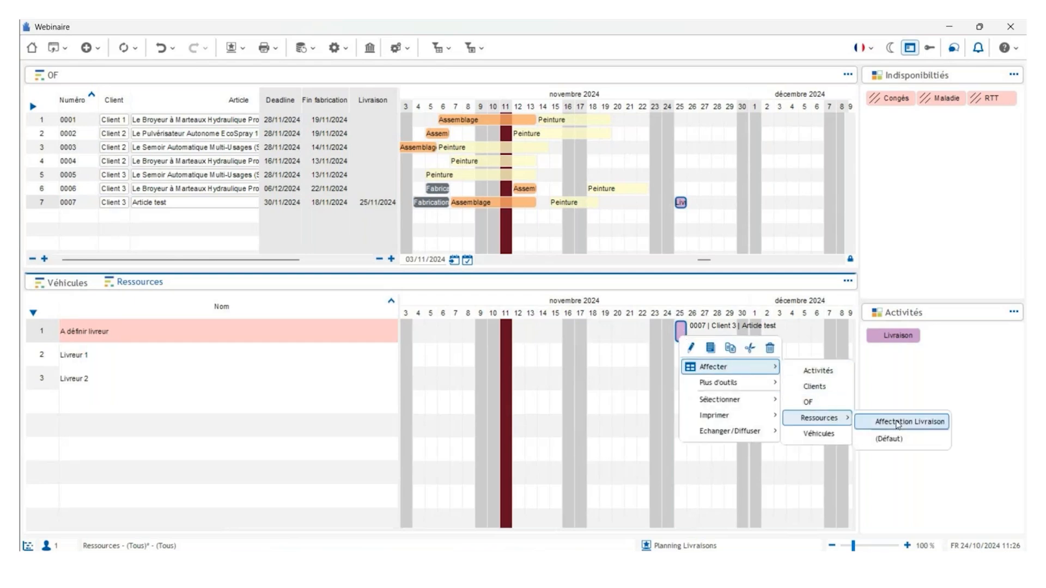
pyautogui.click(897, 422)
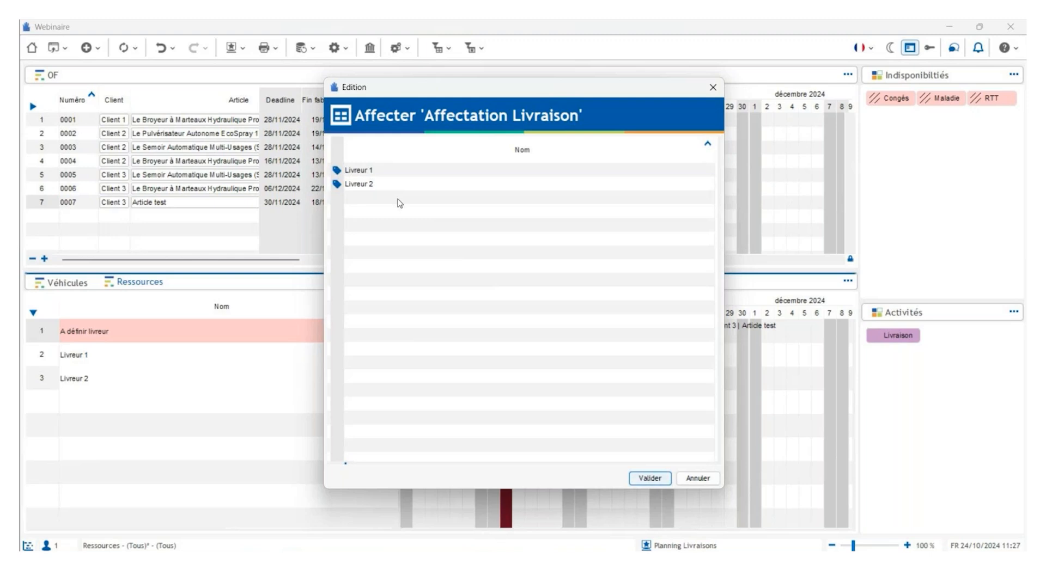
pyautogui.click(373, 185)
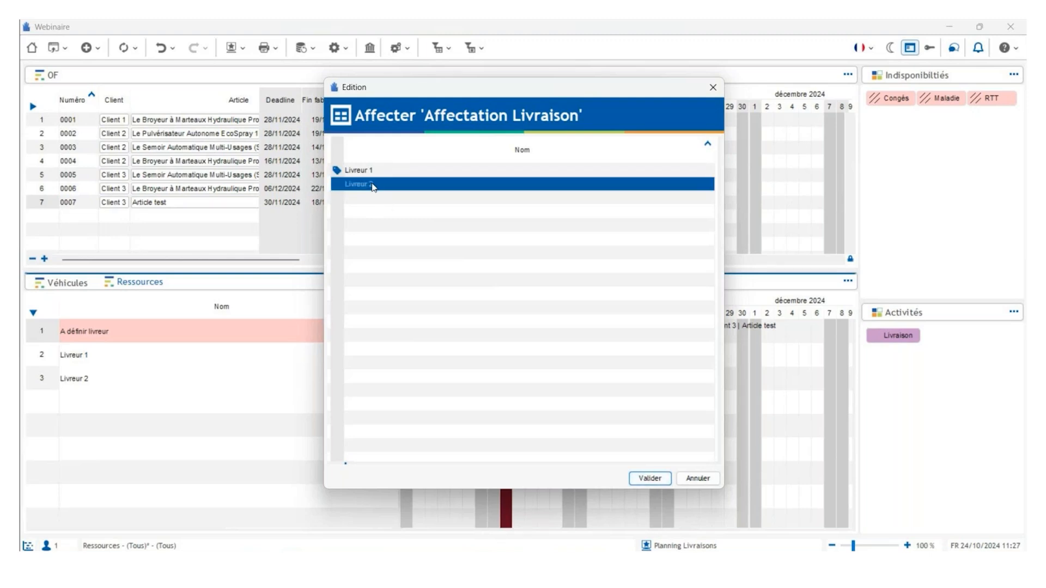
pyautogui.click(648, 479)
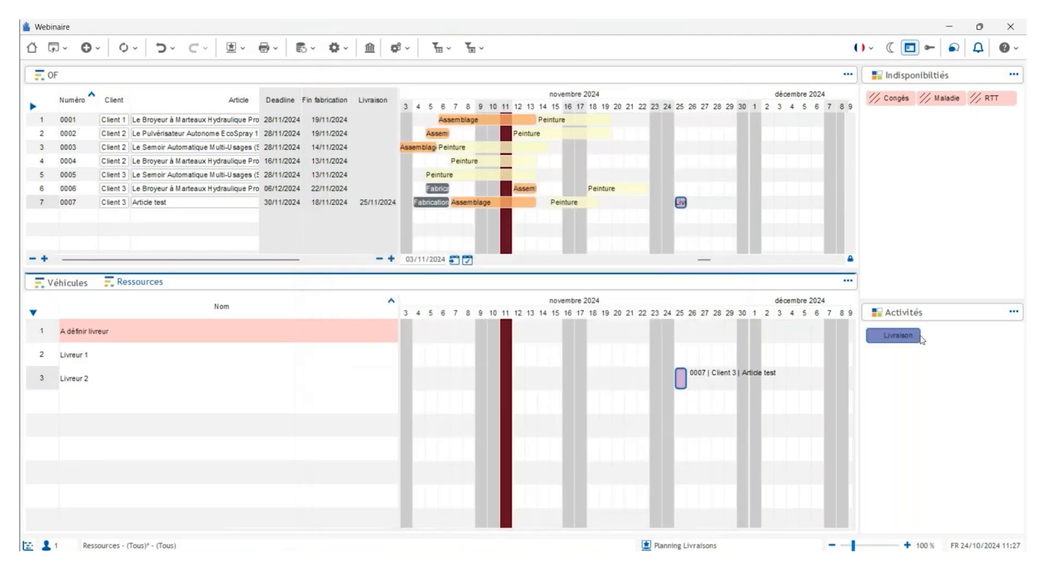
# Step: Plan Livraison activities for OF 0002 and OF 0004 on 25 November 2024, and move OF 0002's delivery to 27 November
pyautogui.moveTo(921, 337); pyautogui.dragTo(681, 135)
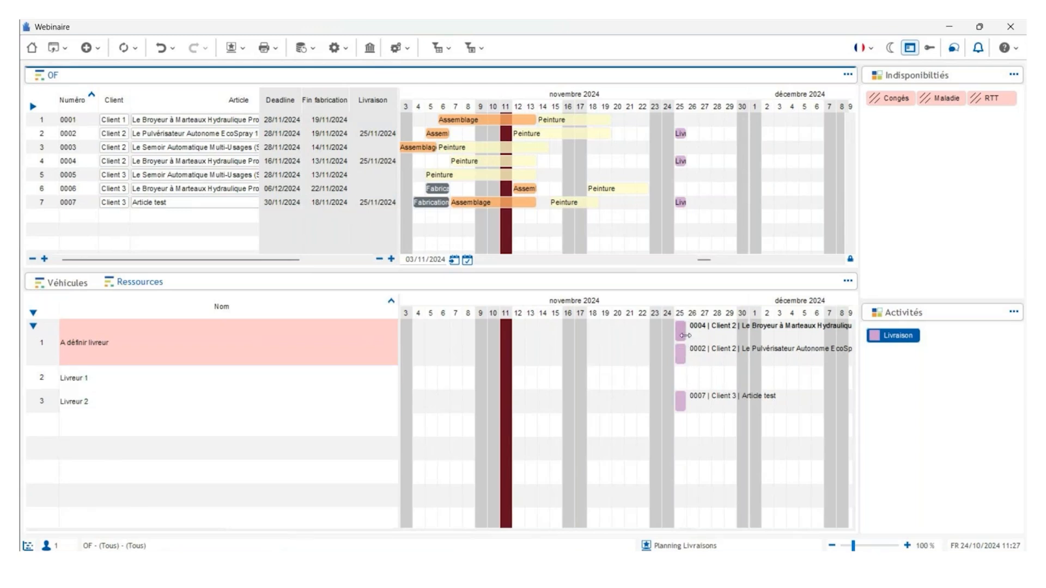
pyautogui.moveTo(683, 360)
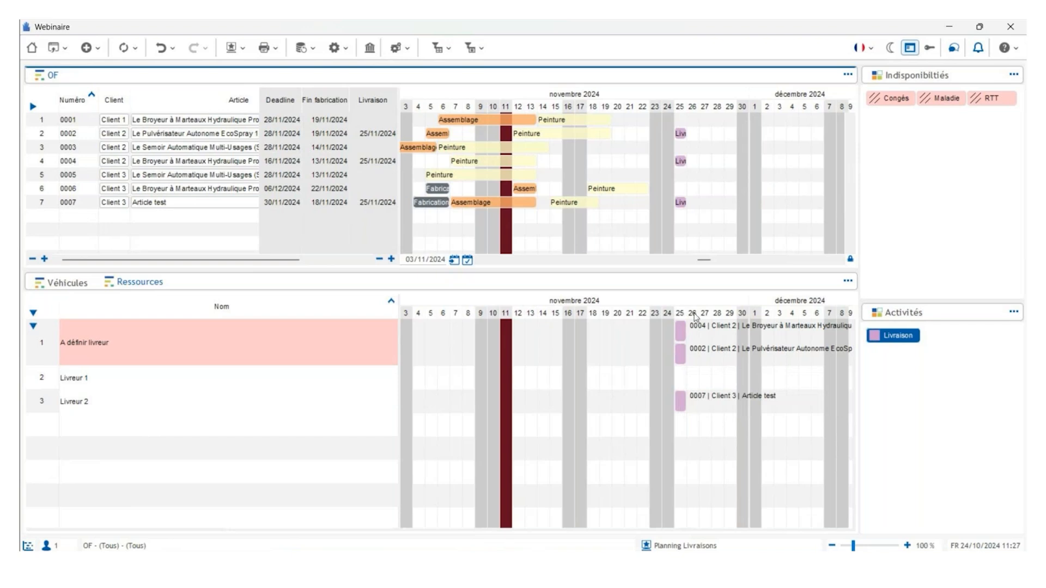
pyautogui.moveTo(687, 353)
pyautogui.mouseDown()
pyautogui.moveTo(645, 352)
pyautogui.moveTo(675, 329)
pyautogui.moveTo(713, 331)
pyautogui.moveTo(708, 348)
pyautogui.mouseUp()
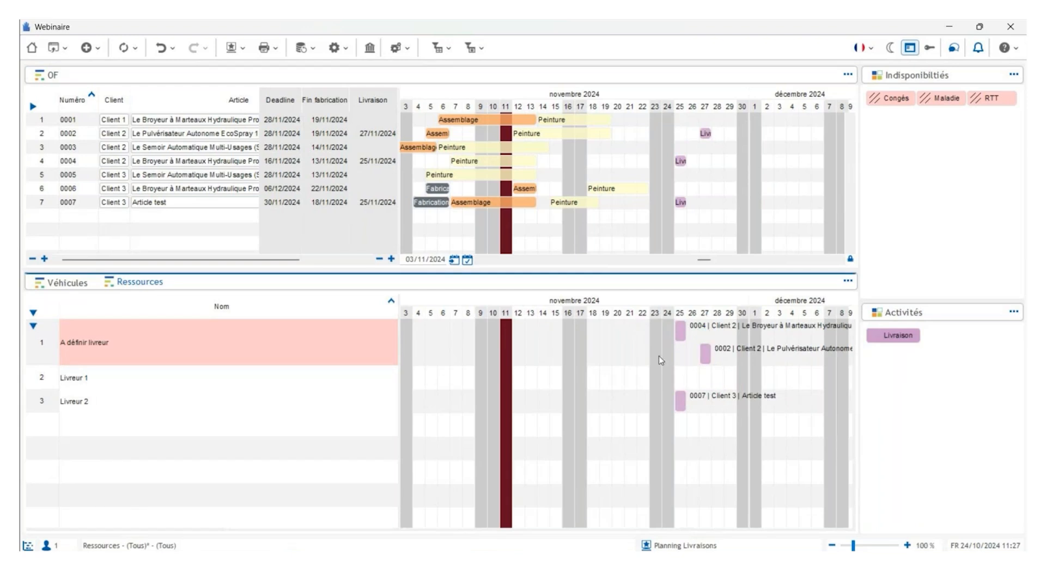
# Step: Add a Congés unavailability for Livreur 1 from 18 to 22 November 2024
pyautogui.click(236, 47)
pyautogui.click(233, 51)
pyautogui.click(924, 106)
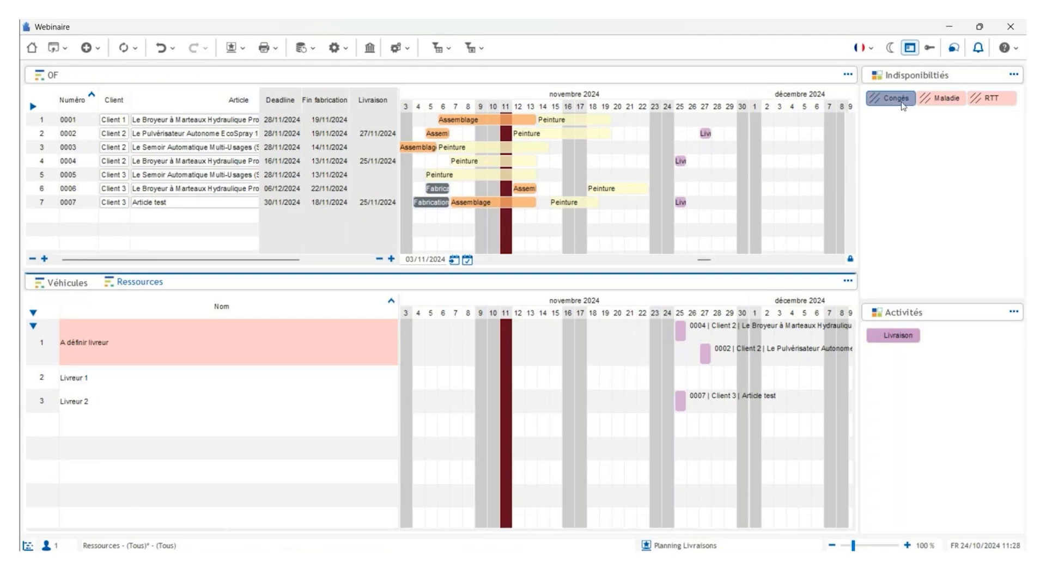
pyautogui.moveTo(903, 101); pyautogui.dragTo(648, 375)
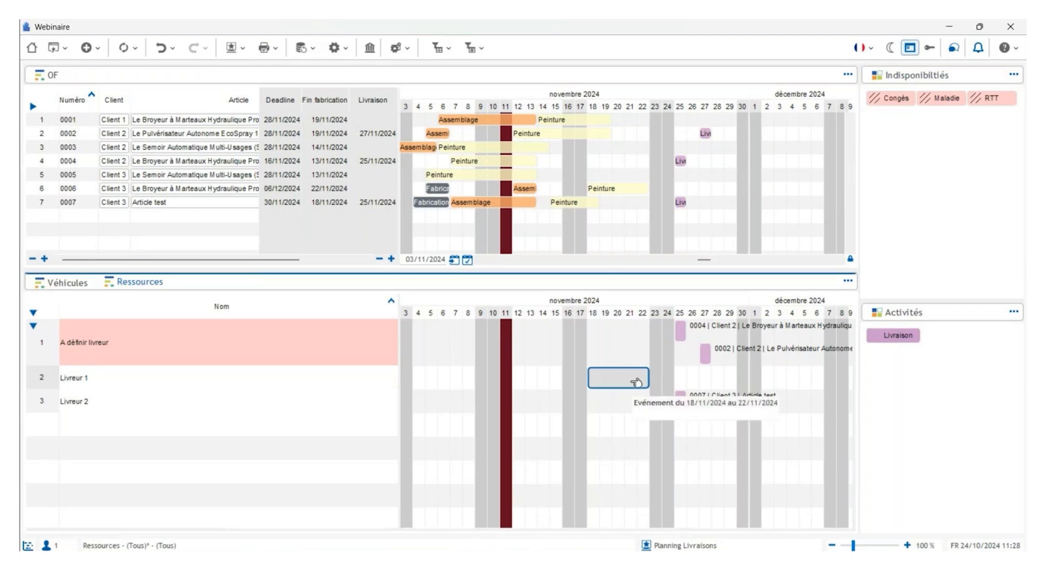
# Step: Open the Rapports view and examine the Livraison share in the Bilan OF chart
pyautogui.click(234, 48)
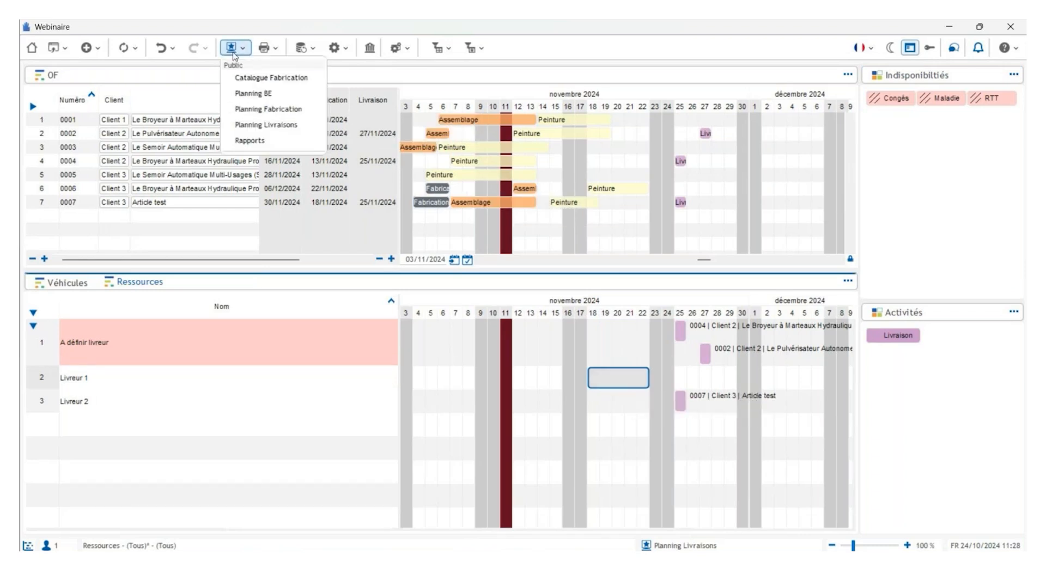
pyautogui.click(245, 156)
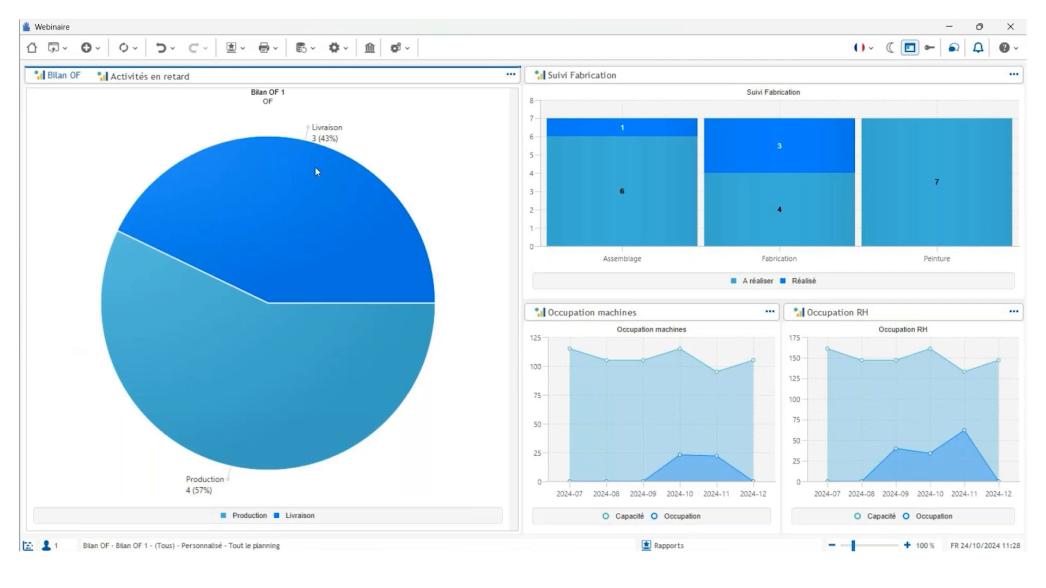
pyautogui.moveTo(316, 171)
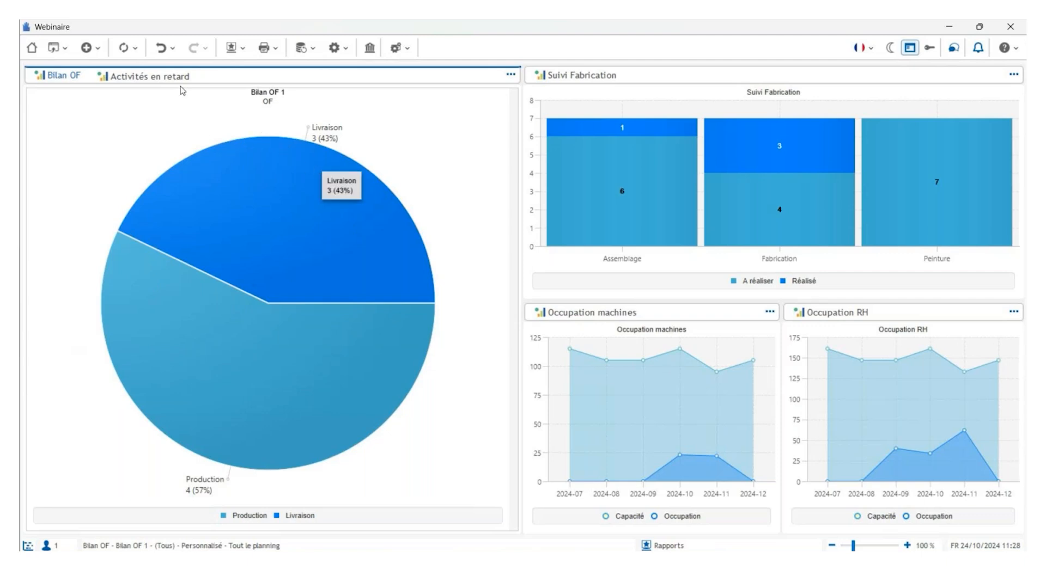
# Step: Examine the Activités en retard report for OF 0001's late activities across weeks 42 and 43 of 2024, dismissing the chat notification
pyautogui.click(161, 80)
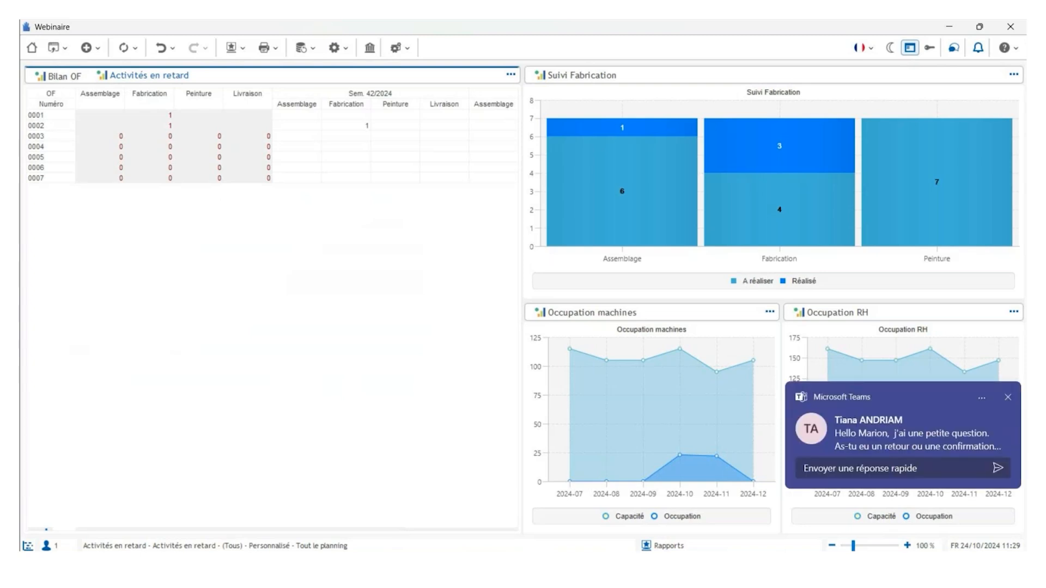
pyautogui.click(1008, 397)
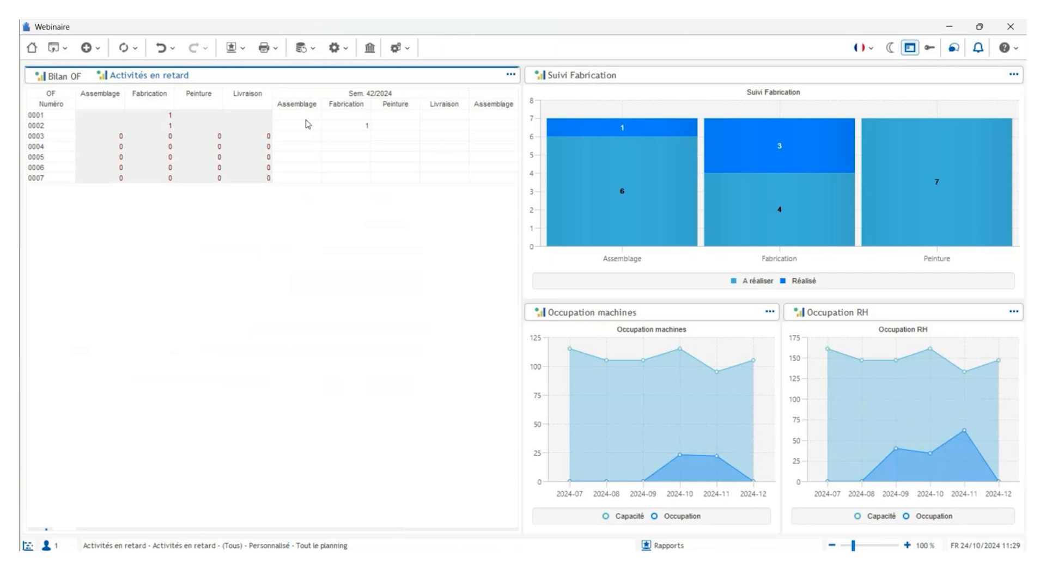
pyautogui.click(61, 121)
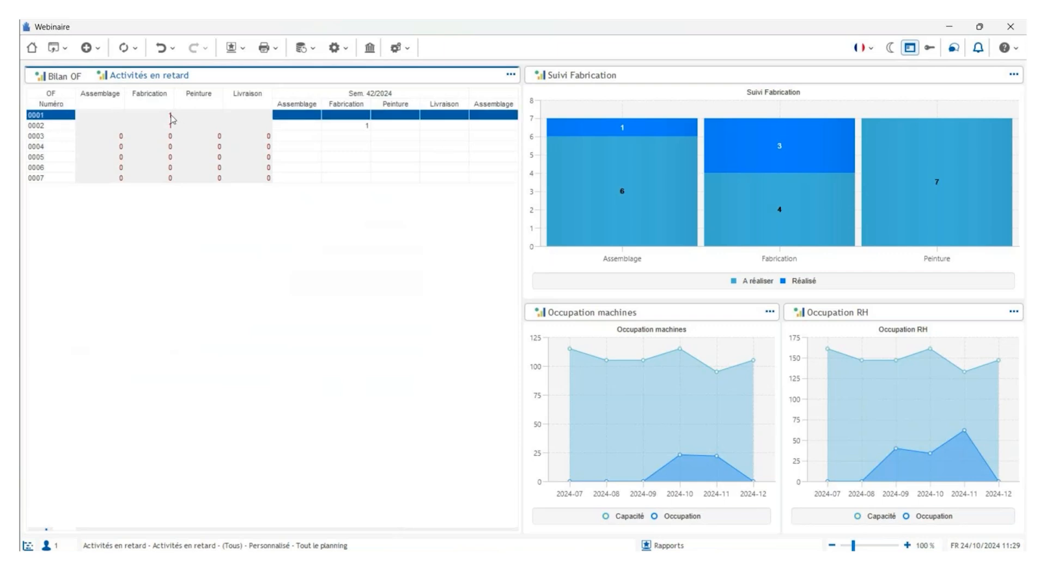
pyautogui.moveTo(508, 529)
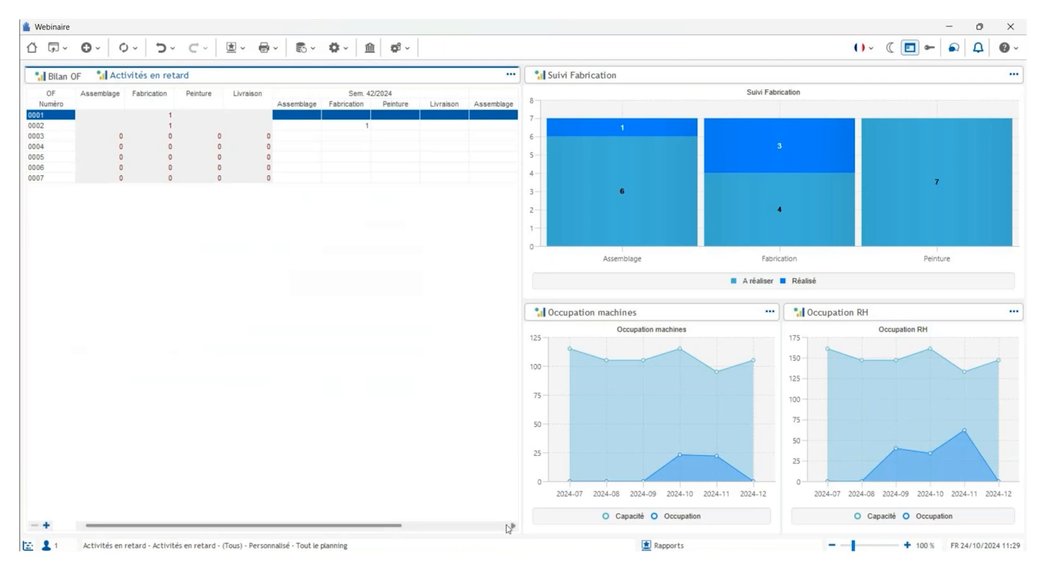
pyautogui.hscroll(3, 508, 529)
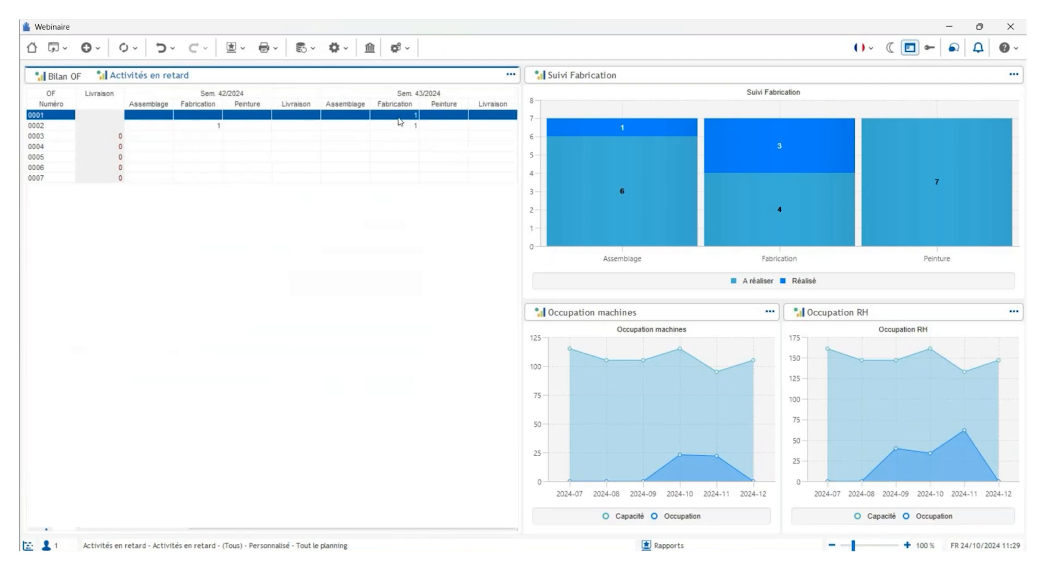
# Step: Show the detail list behind OF 0002's late activity in week 42/2024 and select its Fabrication entry
pyautogui.click(63, 128)
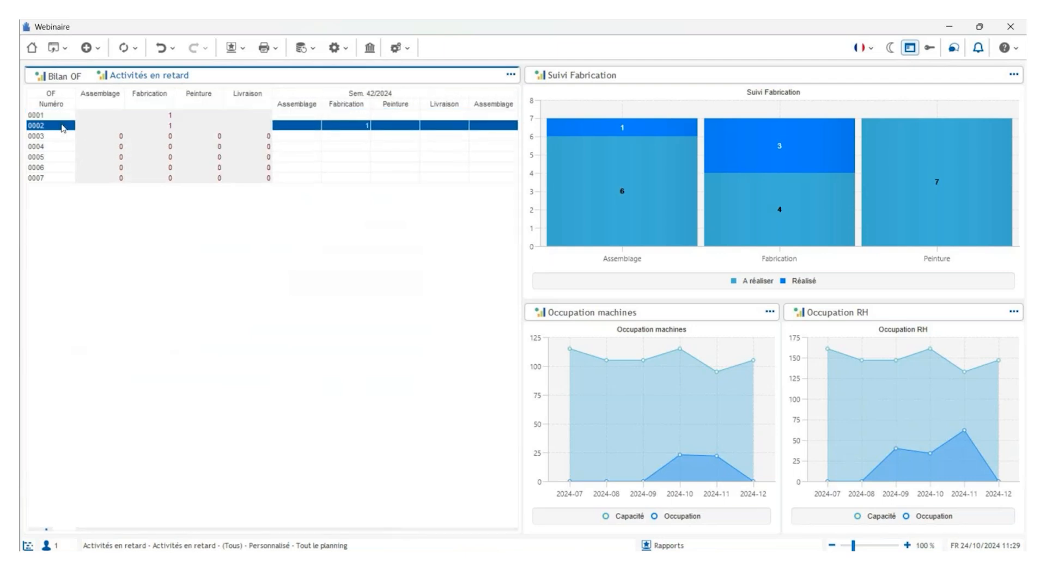
pyautogui.doubleClick(356, 128)
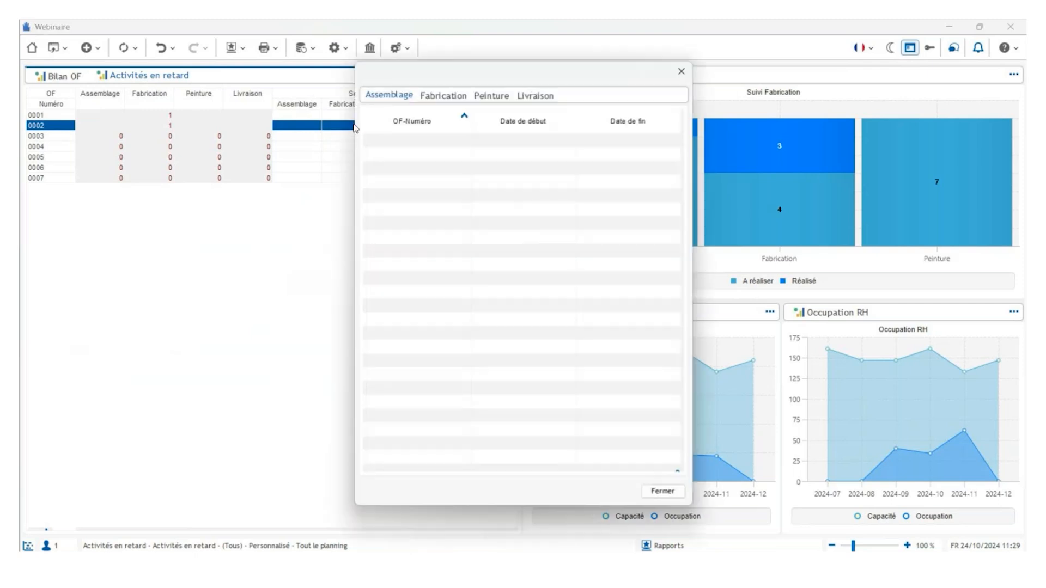
pyautogui.click(444, 97)
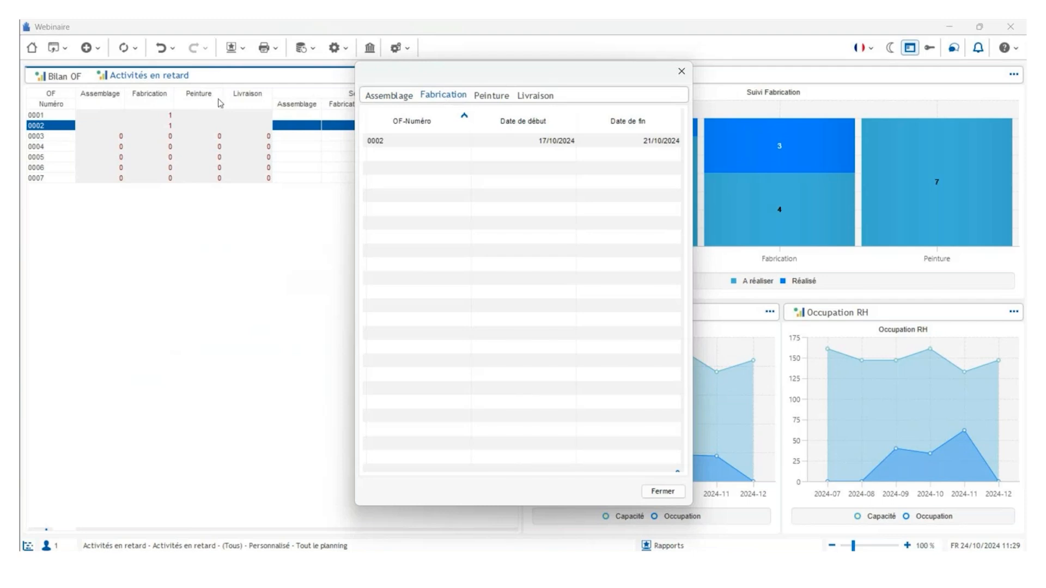
pyautogui.click(447, 145)
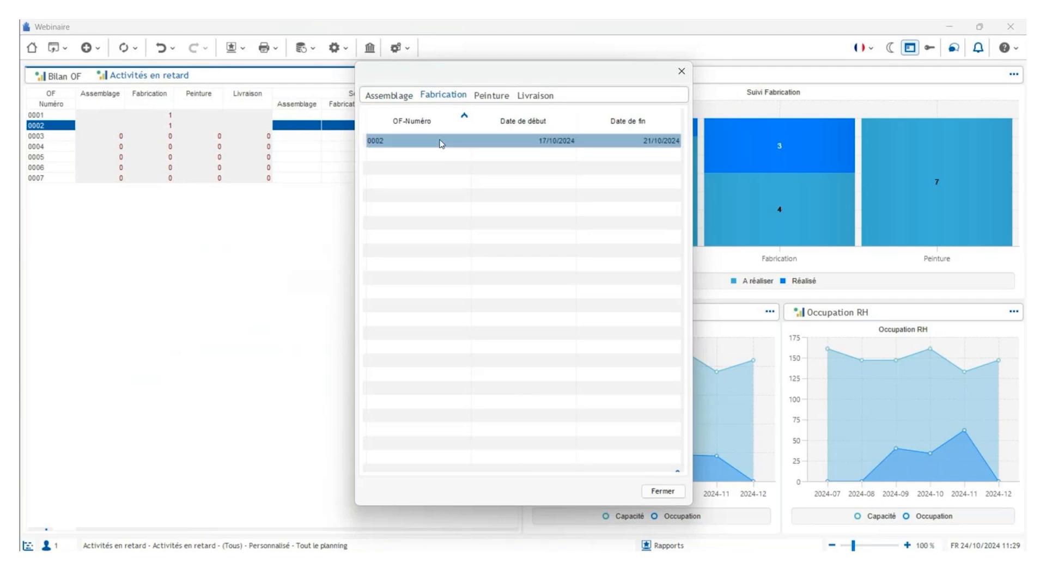
# Step: Review OF 0002's Fabrication event and its resource options without saving changes, and return to the home dashboard
pyautogui.doubleClick(442, 143)
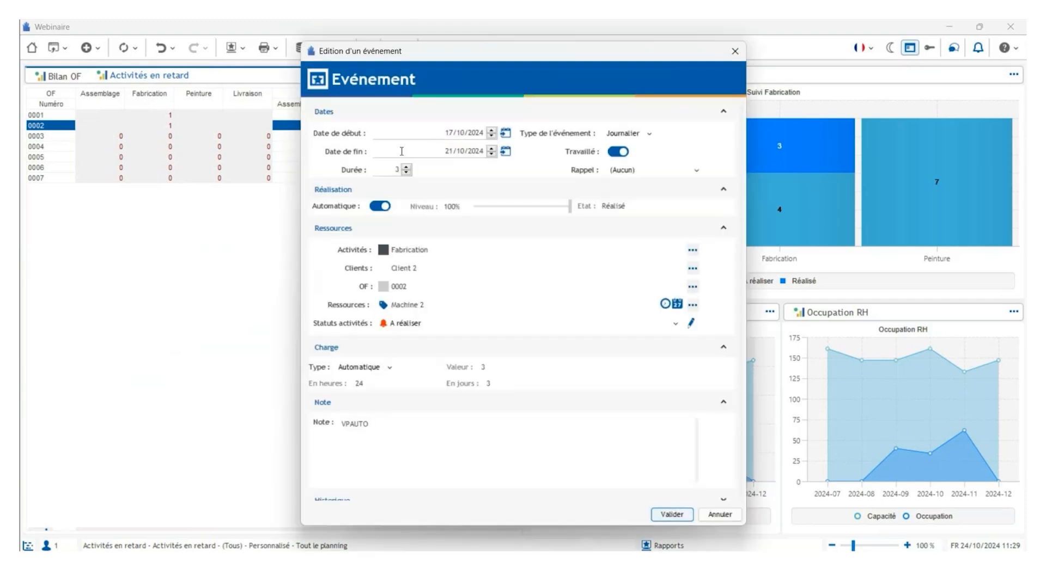
pyautogui.scroll(-1, 504, 362)
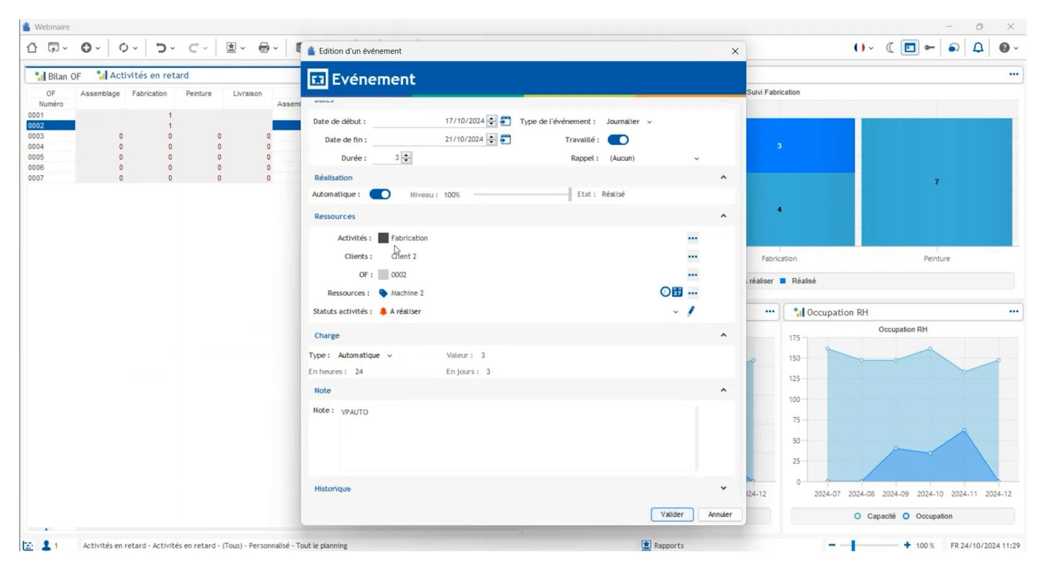
pyautogui.click(692, 293)
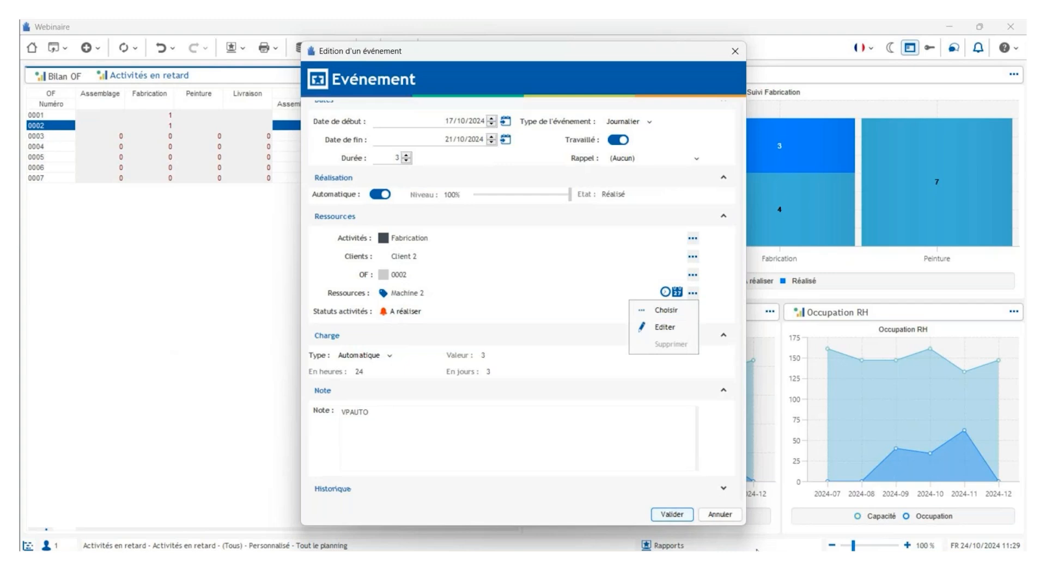
pyautogui.click(725, 522)
pyautogui.click(720, 515)
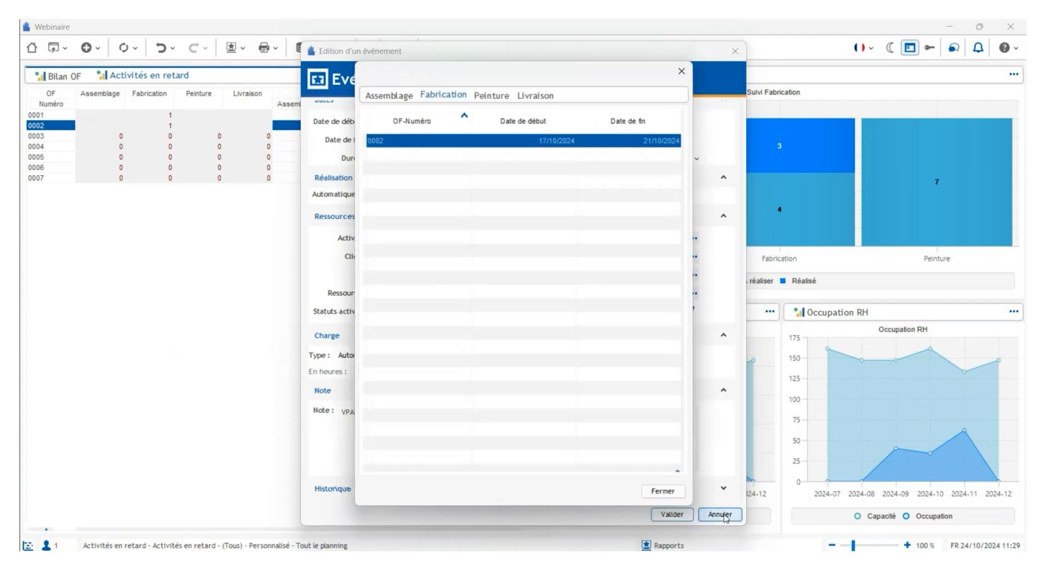
pyautogui.click(714, 490)
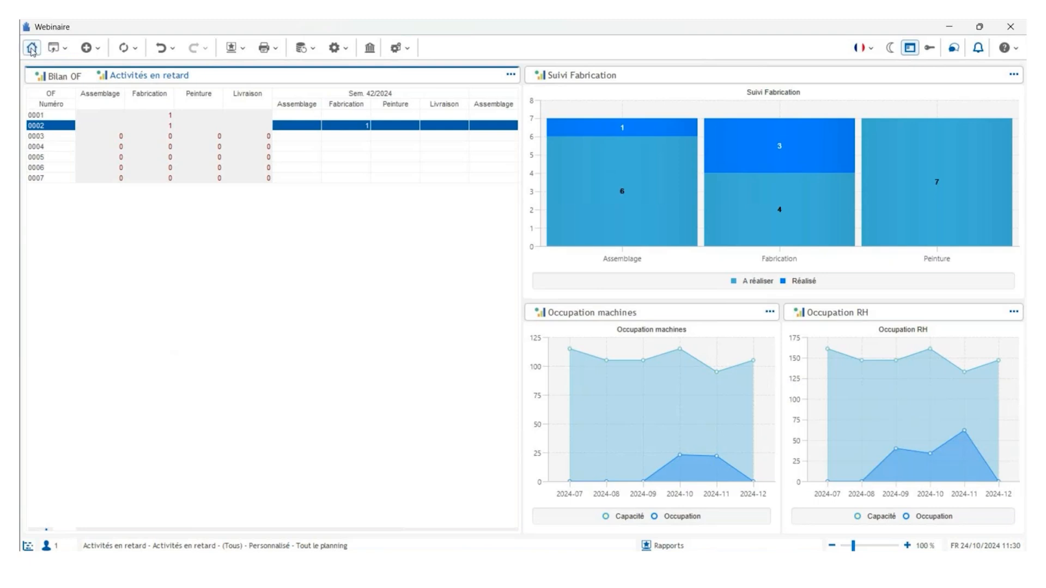
pyautogui.click(31, 48)
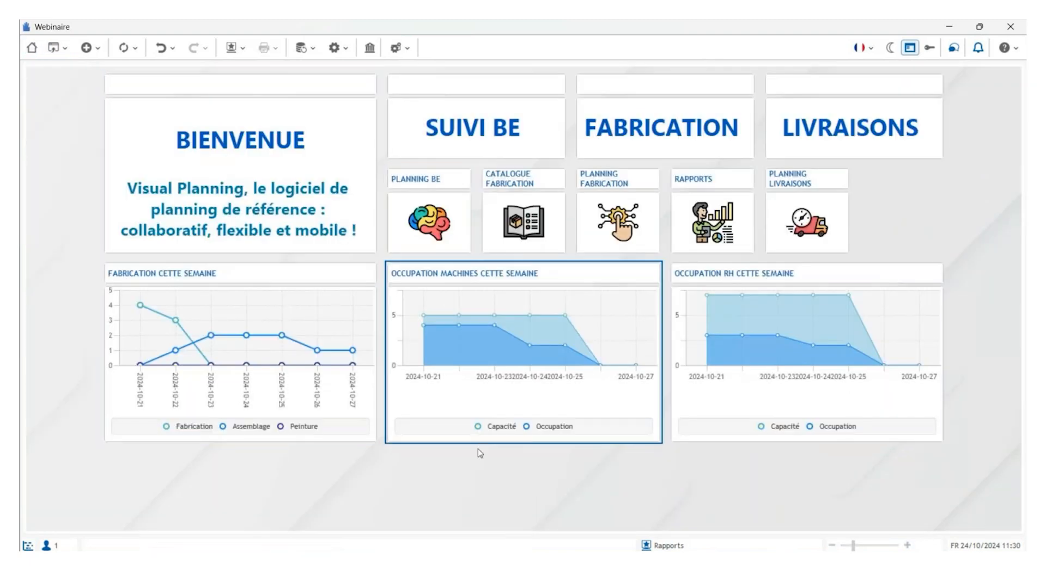